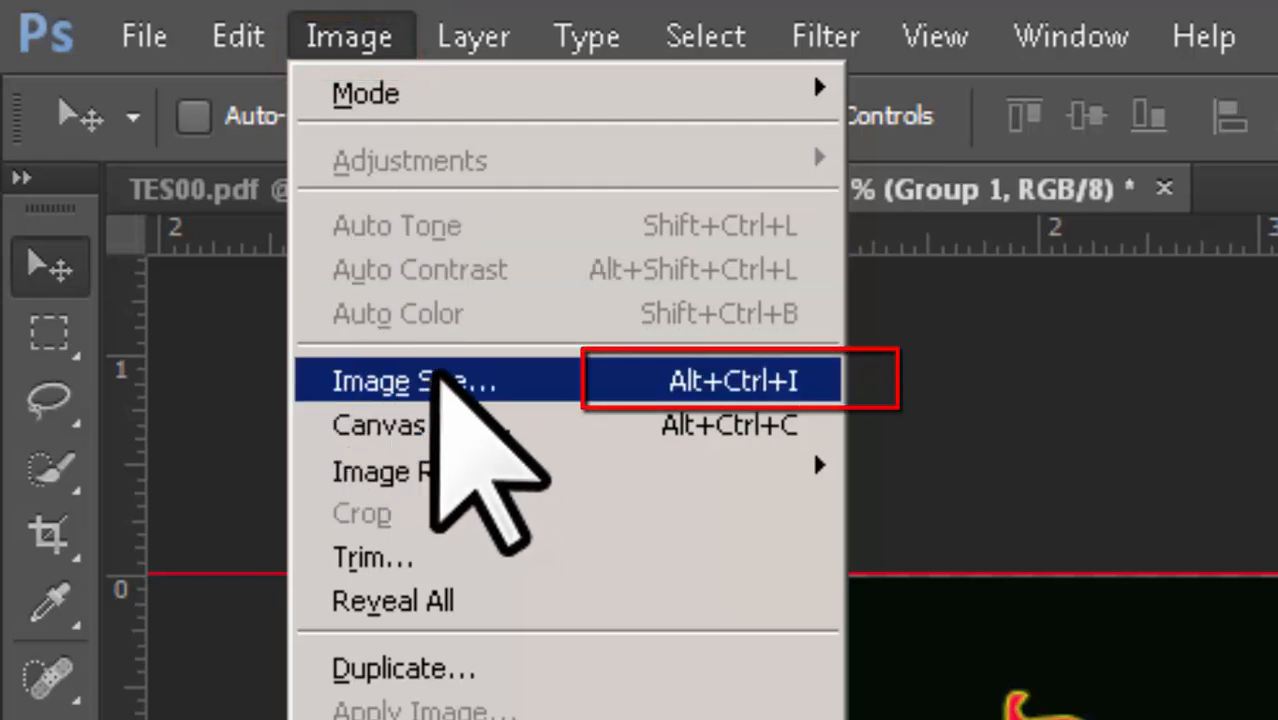
Step: Open the Image Size settings and try a document width of 10 inches, toggling Constrain Proportions off and on again
{"action": "left_click", "coordinate": [440, 380]}
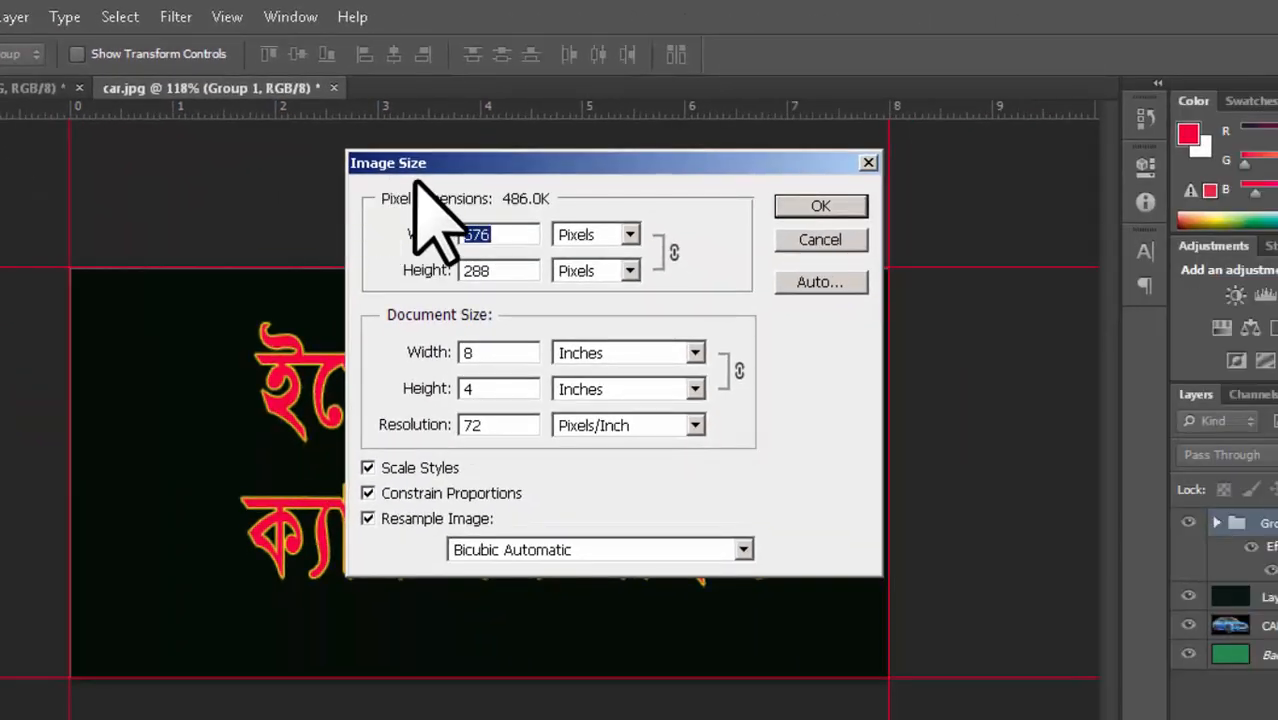
{"action": "left_click_drag", "start_coordinate": [622, 163], "coordinate": [895, 169]}
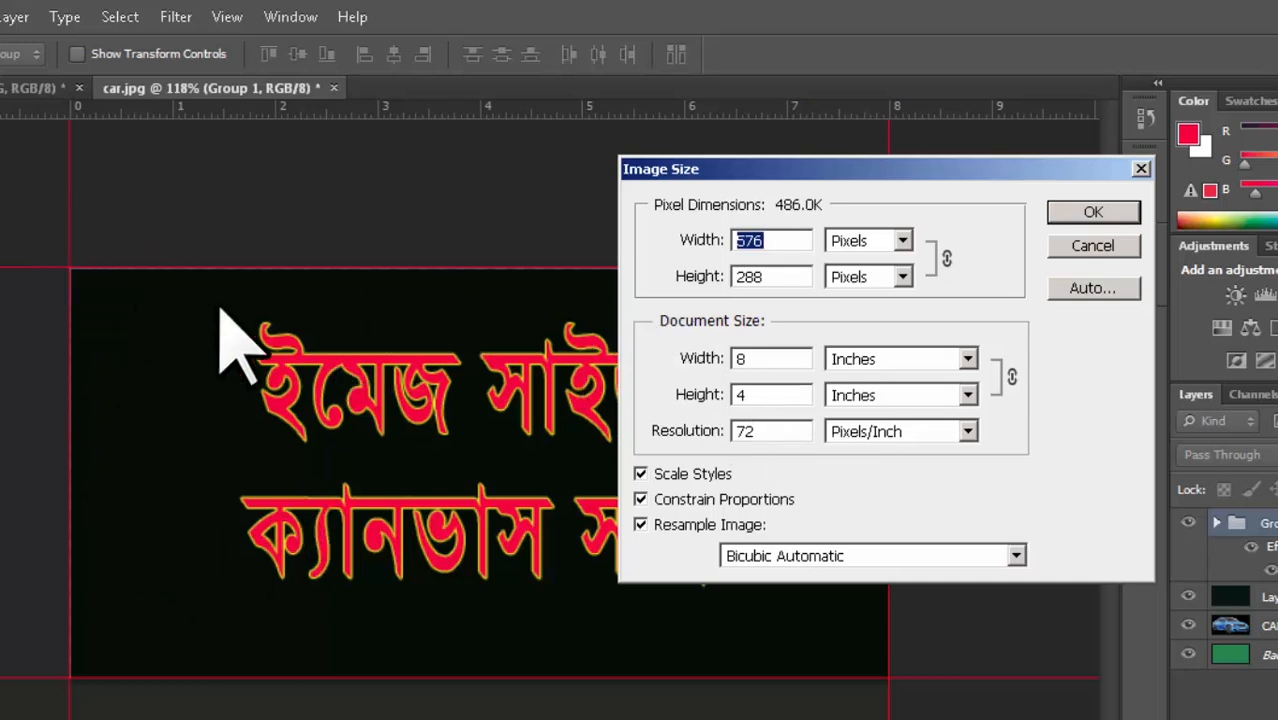
{"action": "left_click_drag", "start_coordinate": [937, 170], "coordinate": [532, 341]}
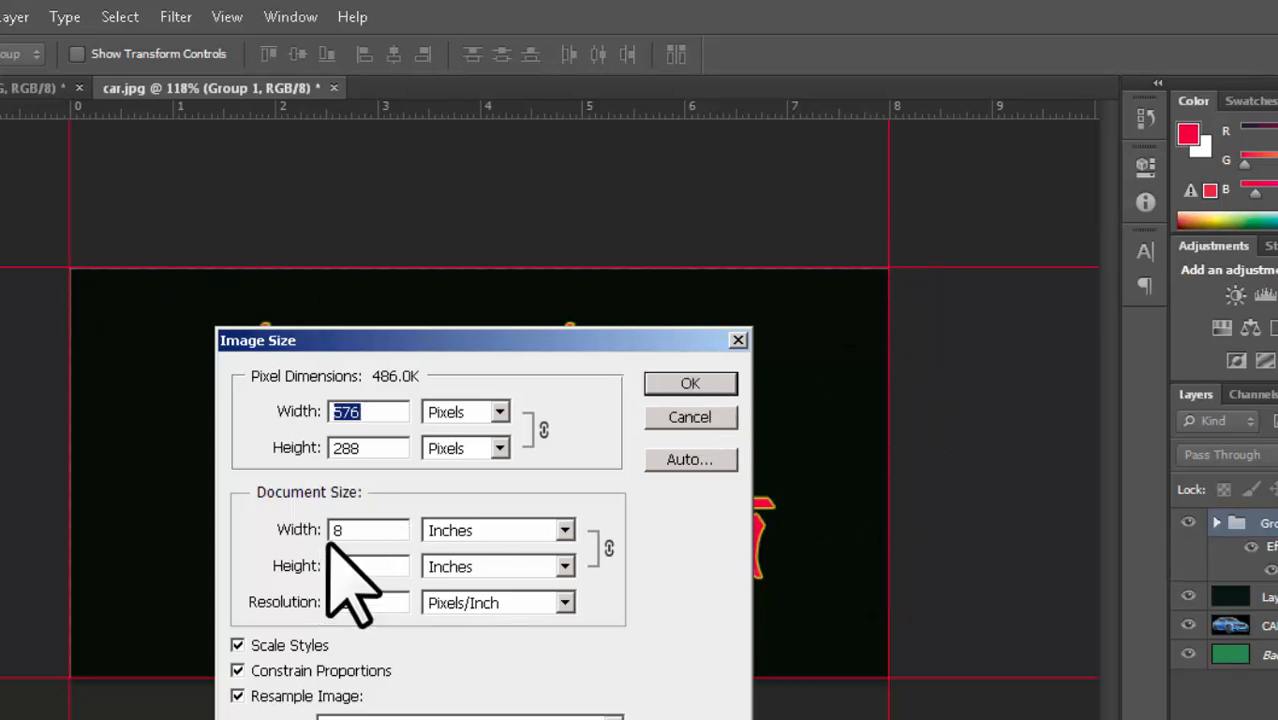
{"action": "left_click_drag", "start_coordinate": [452, 345], "coordinate": [499, 237]}
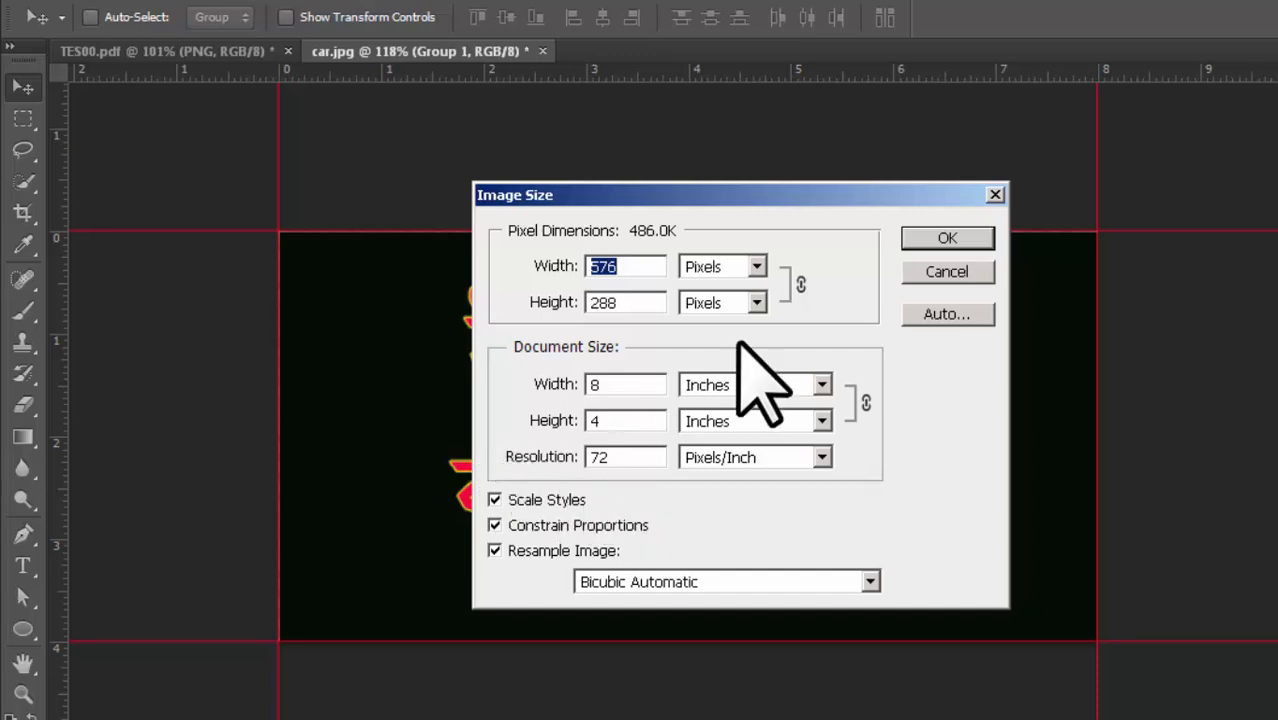
{"action": "left_click_drag", "start_coordinate": [765, 190], "coordinate": [957, 181]}
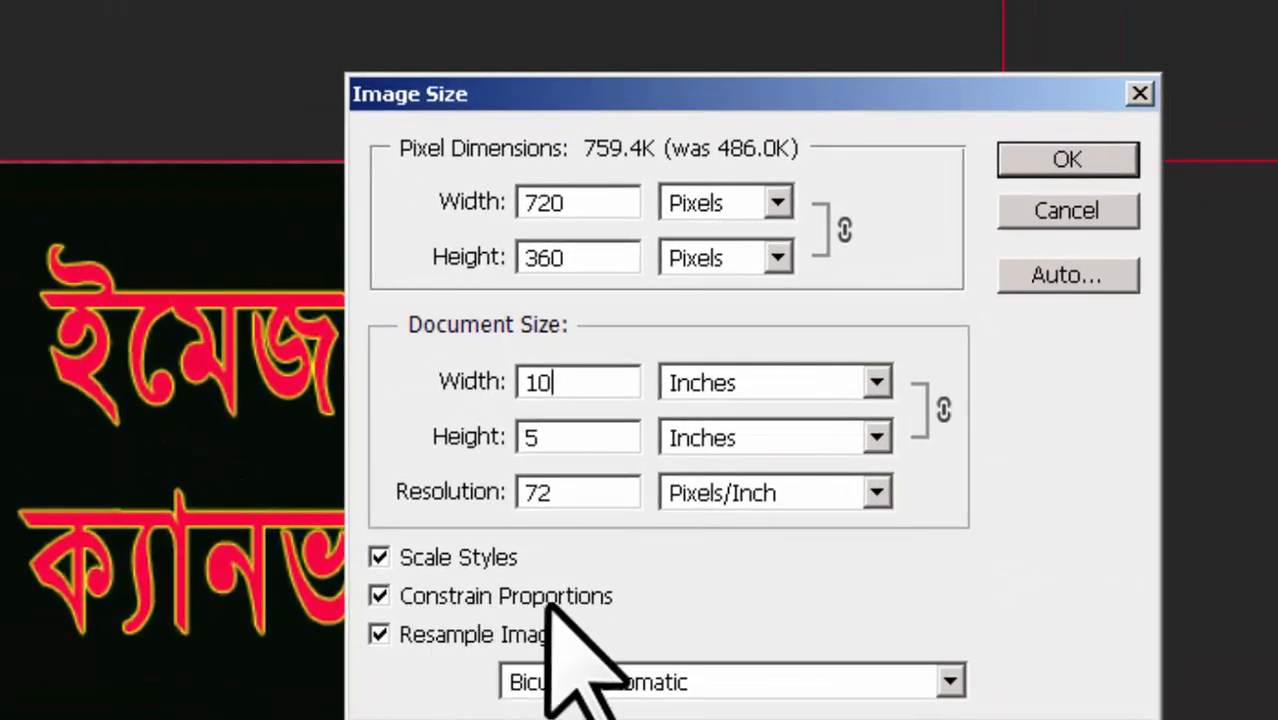
{"action": "left_click", "coordinate": [378, 597]}
{"action": "left_click", "coordinate": [378, 597]}
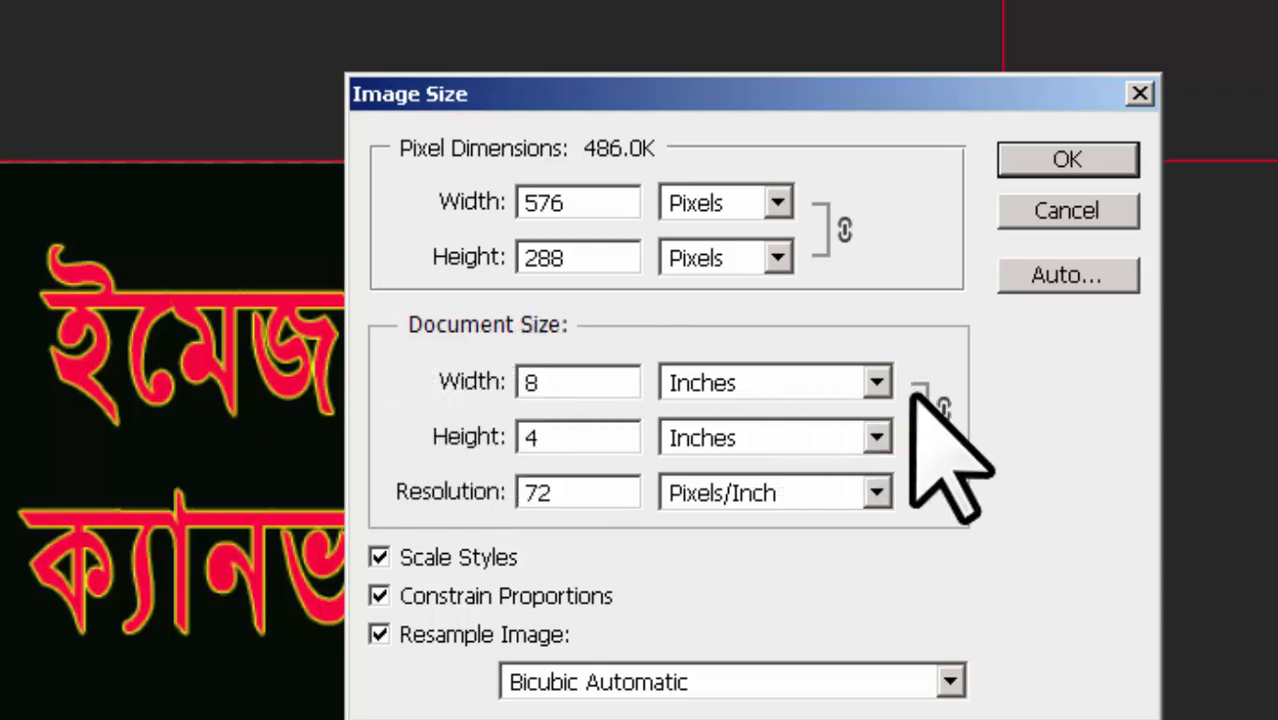
Step: Try a document size of 10 by 10 inches with Constrain Proportions off, and turn the constraint back on
{"action": "double_click", "coordinate": [551, 437]}
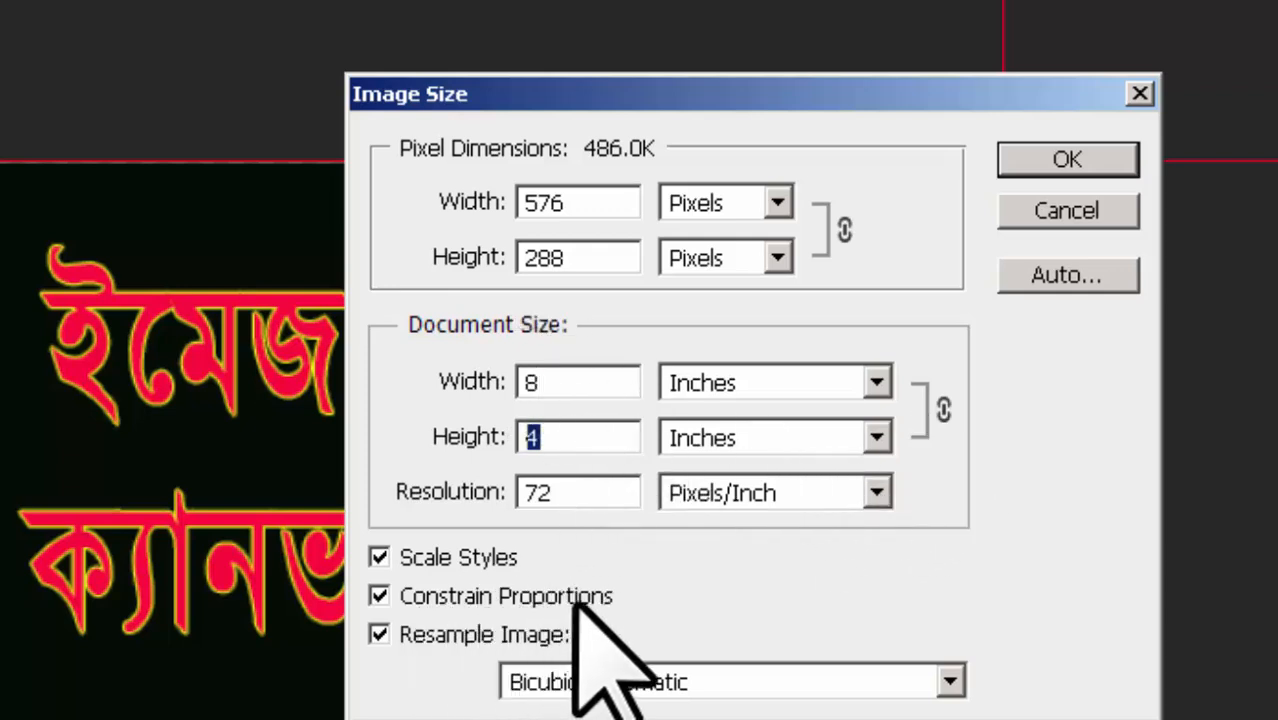
{"action": "left_click", "coordinate": [380, 596]}
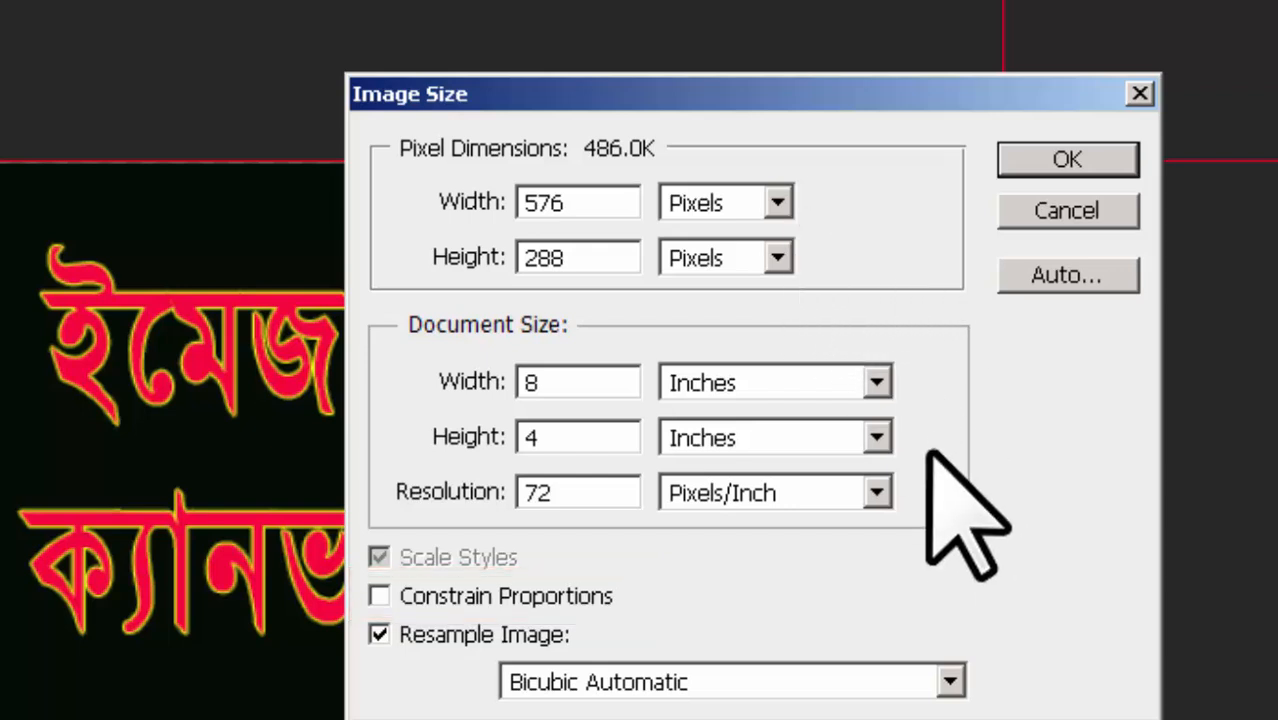
{"action": "double_click", "coordinate": [559, 380]}
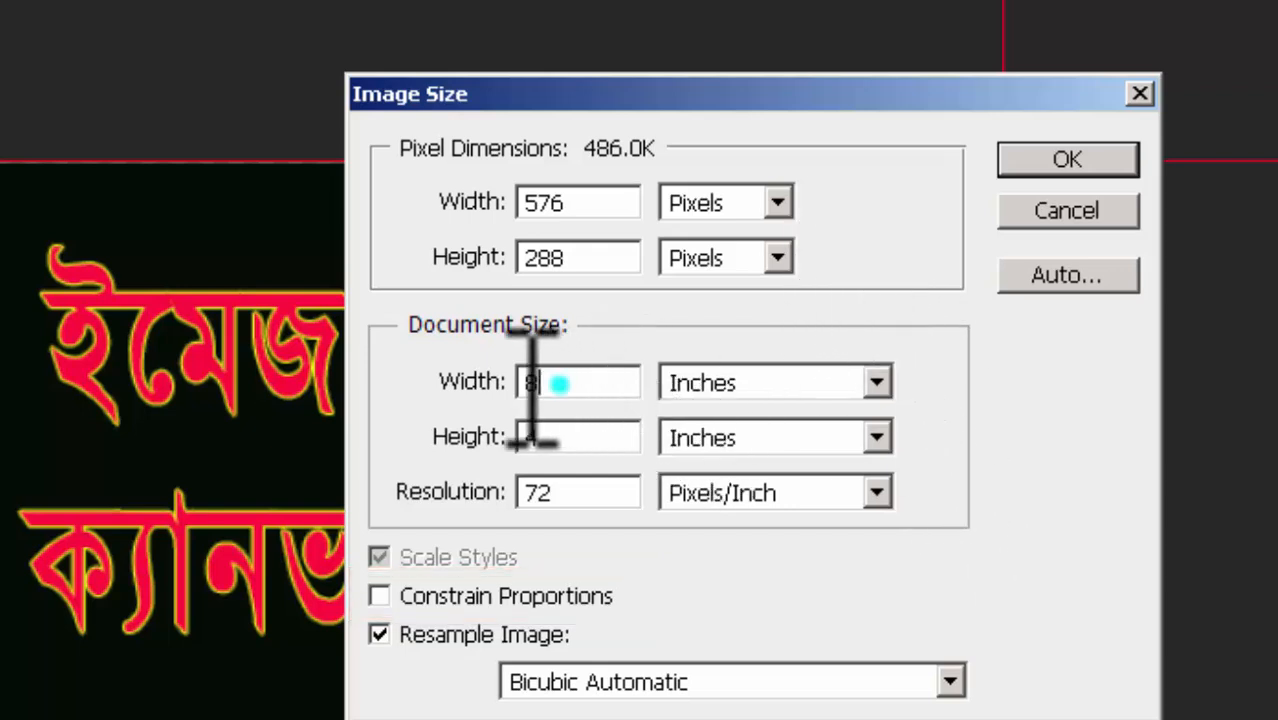
{"action": "type", "text": "10"}
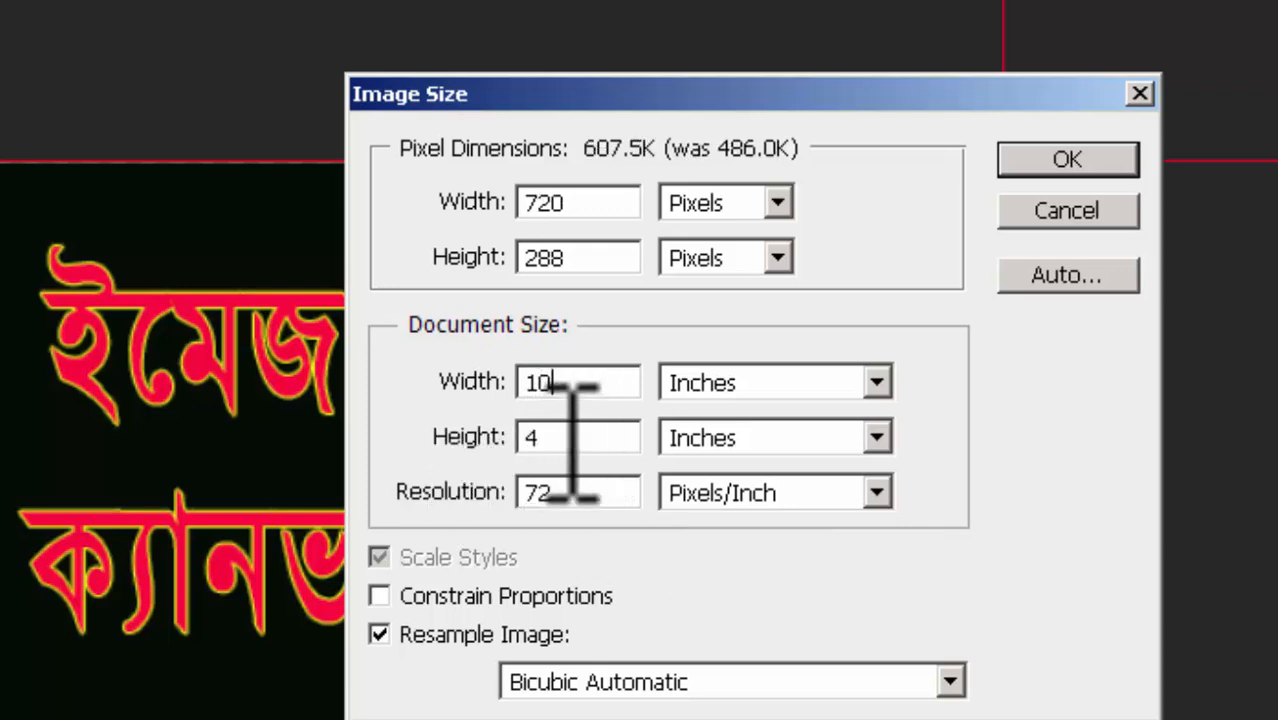
{"action": "double_click", "coordinate": [537, 437]}
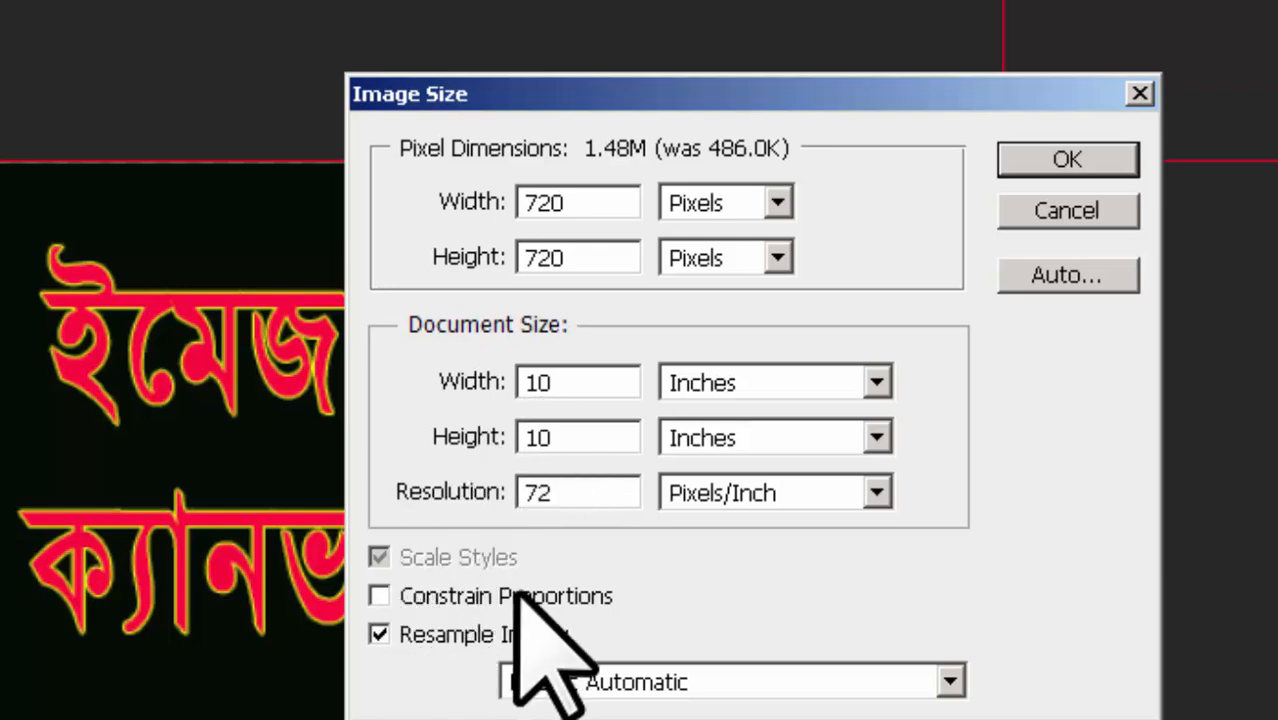
{"action": "left_click", "coordinate": [381, 595]}
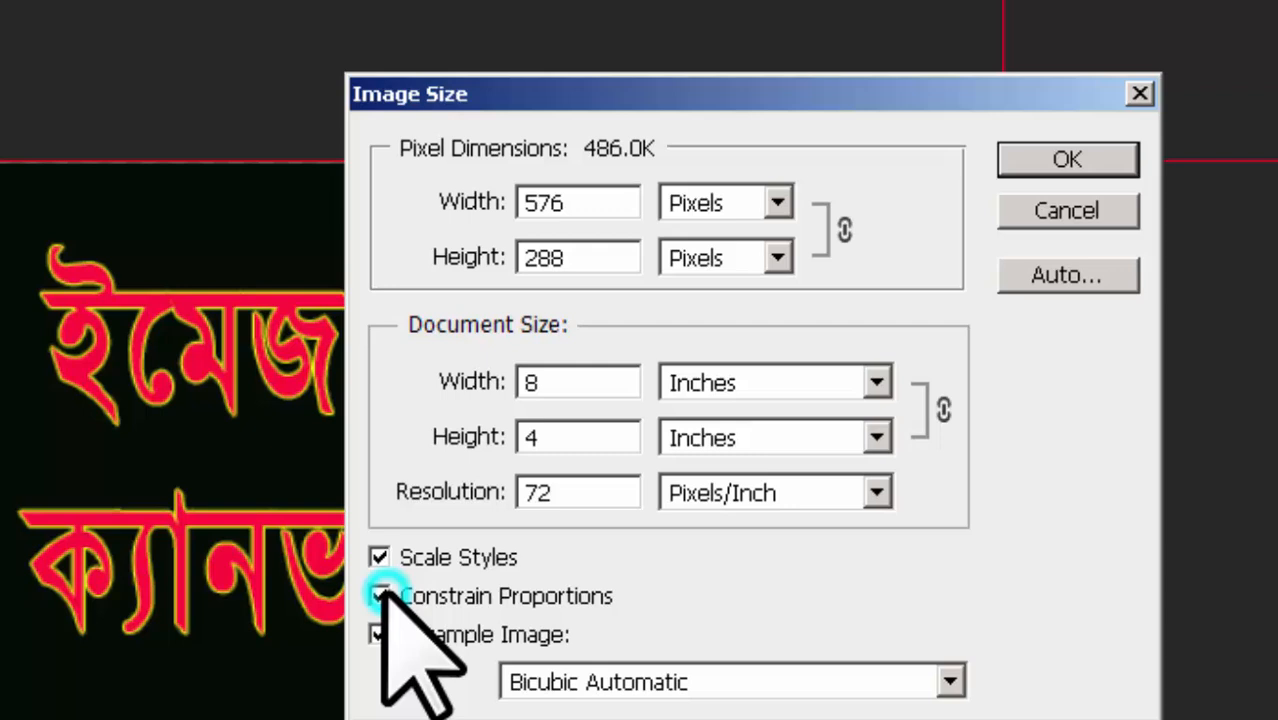
Step: Try a document width of 10 inches, followed by a height of 12 inches, with proportions constrained, and toggle the constraint
{"action": "double_click", "coordinate": [562, 382]}
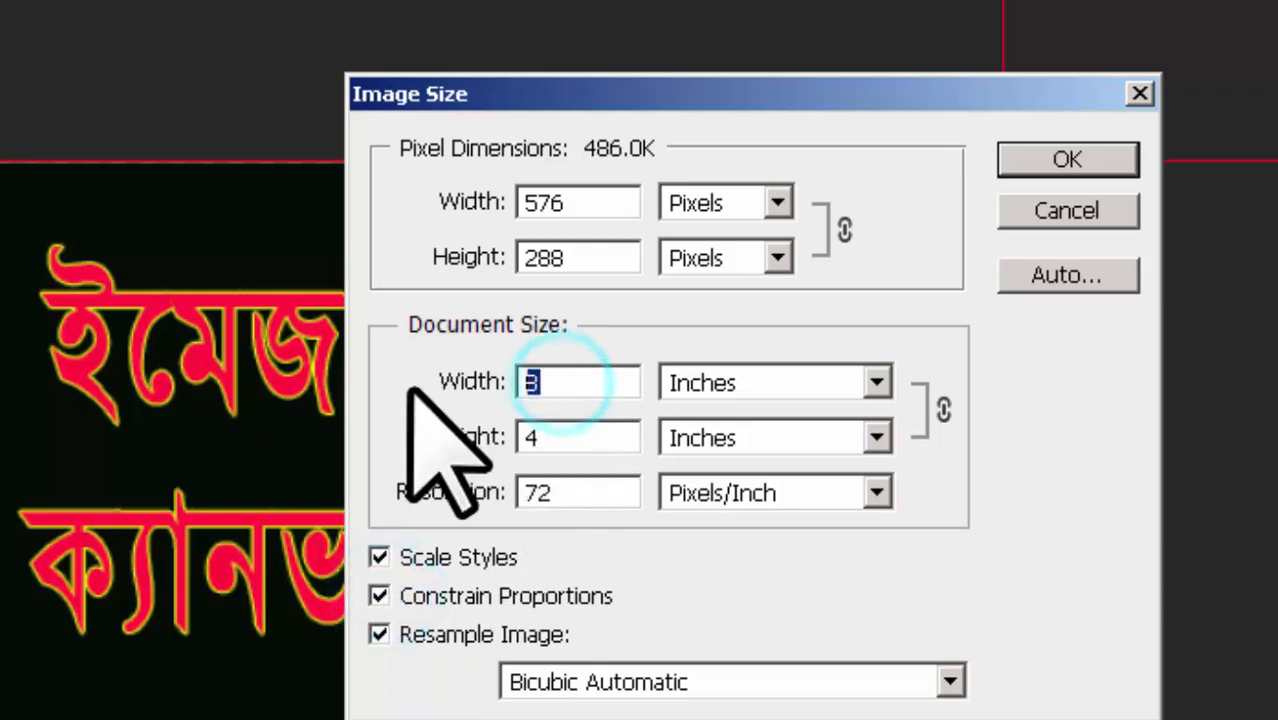
{"action": "type", "text": "10"}
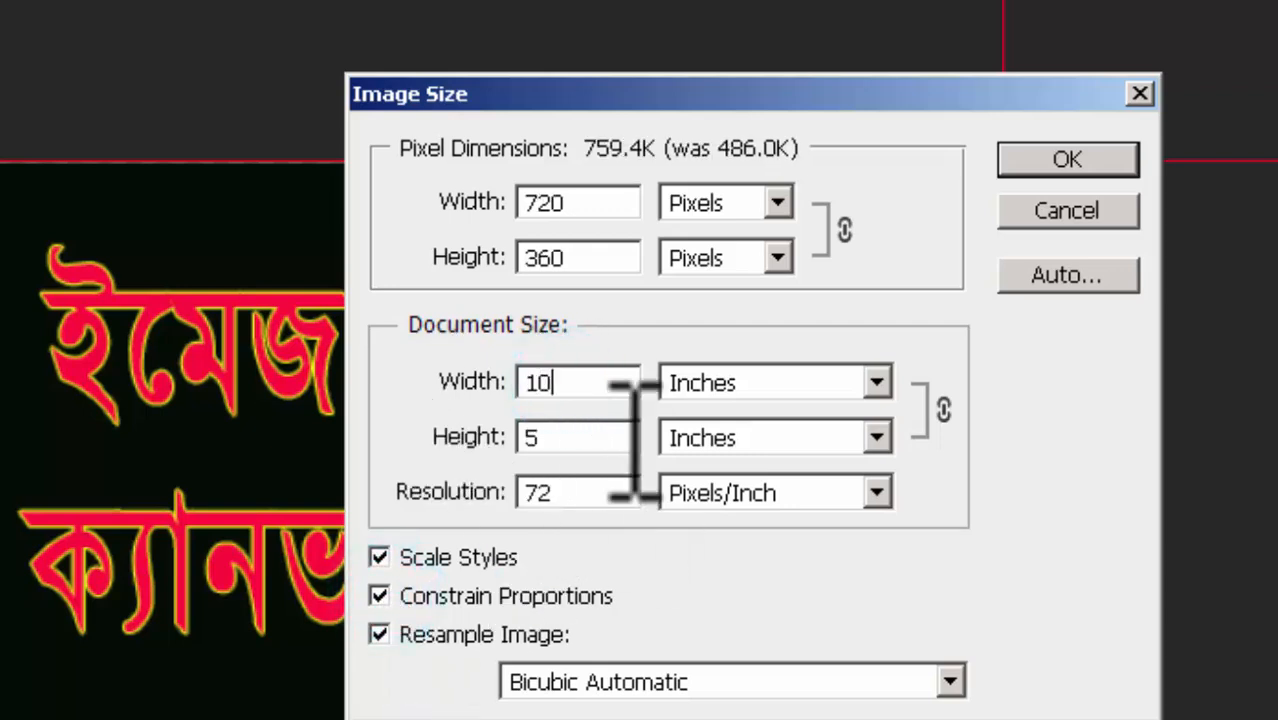
{"action": "double_click", "coordinate": [532, 437]}
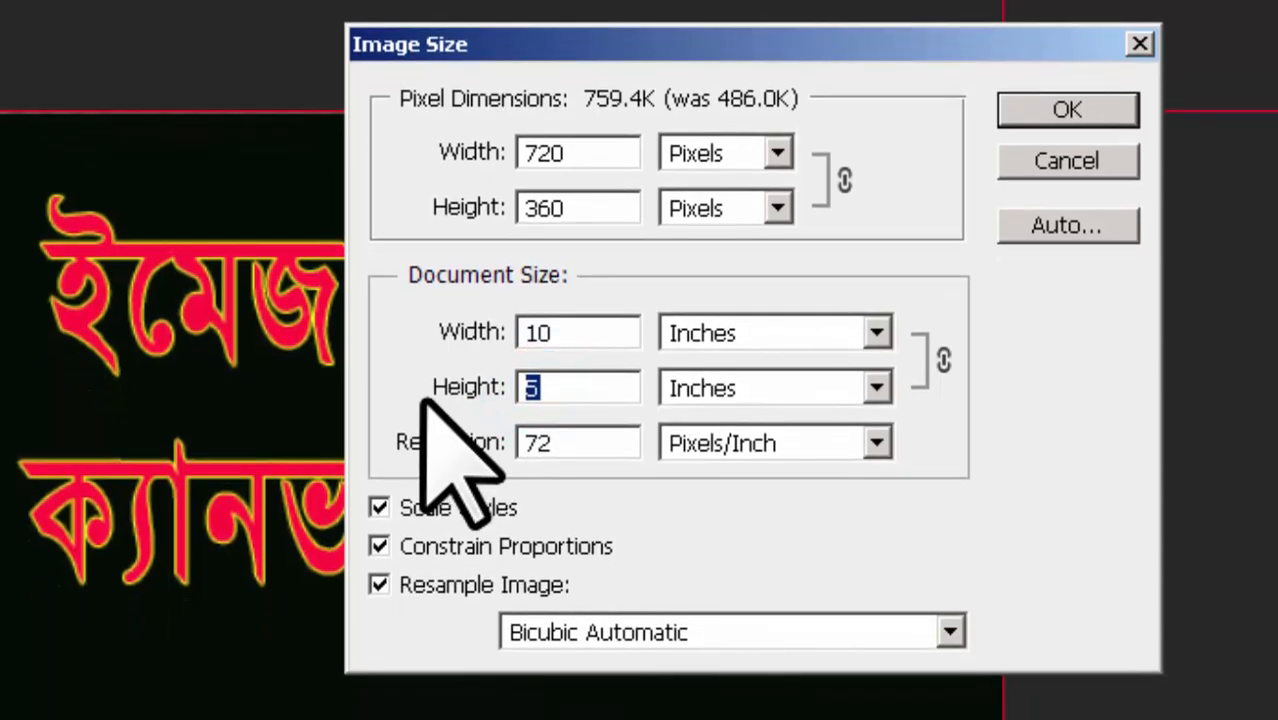
{"action": "type", "text": "1728"}
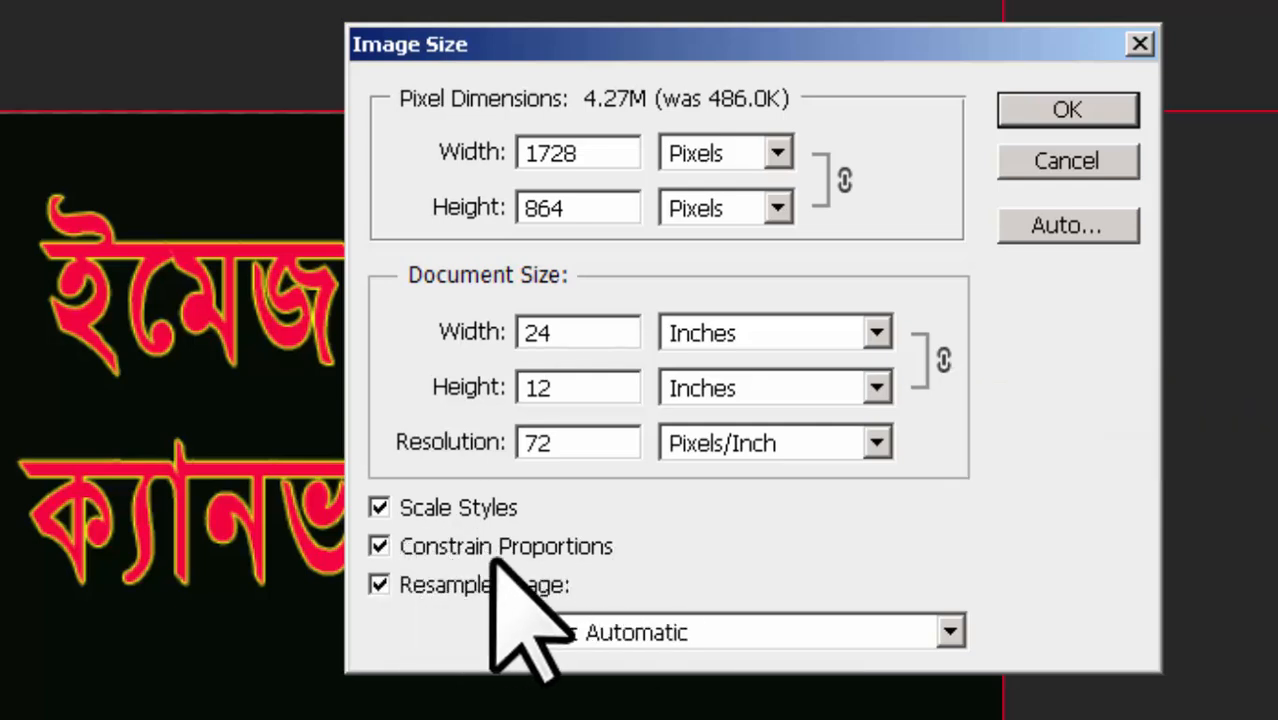
{"action": "left_click", "coordinate": [380, 546]}
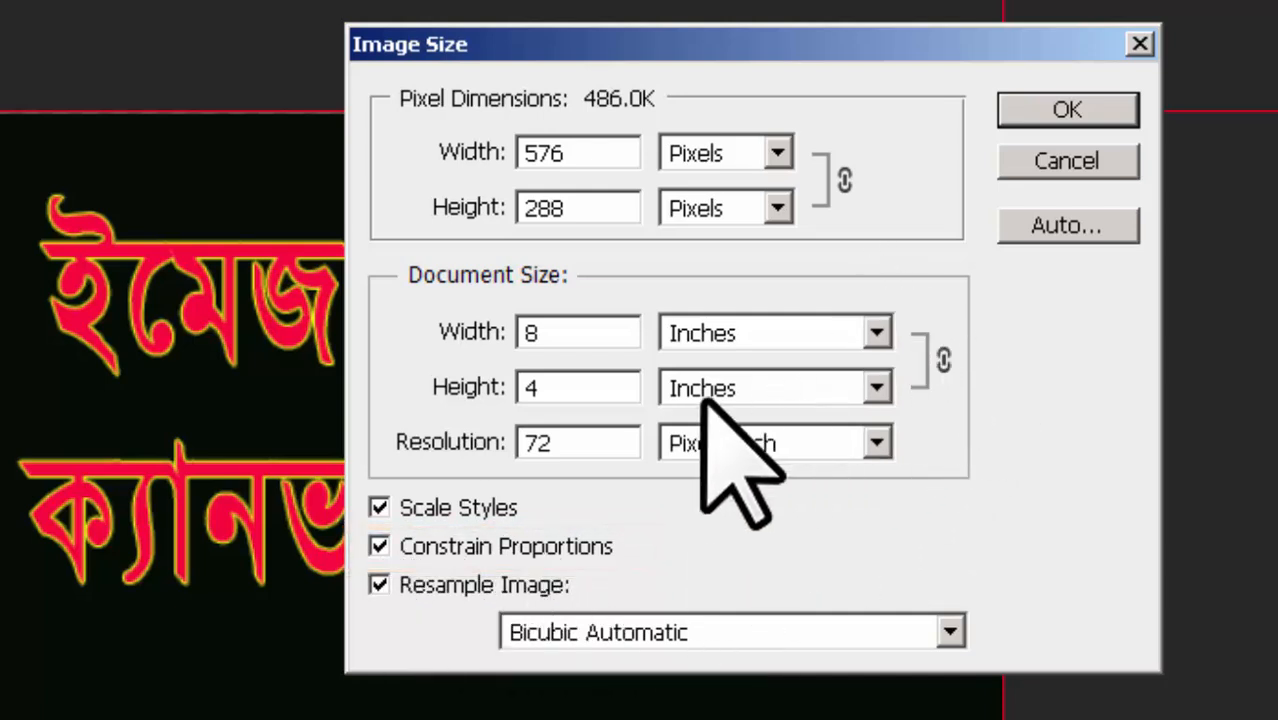
Step: Set the document width to 10 inches with proportions constrained and apply the new image size
{"action": "double_click", "coordinate": [560, 333]}
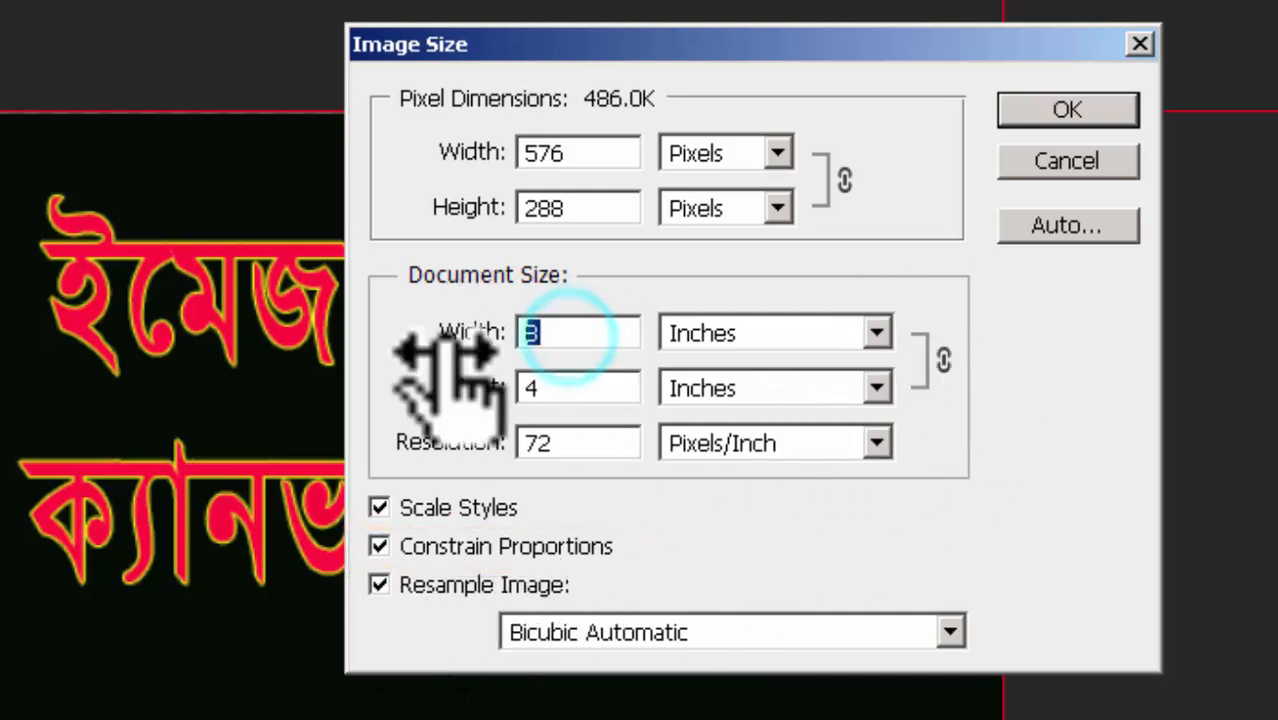
{"action": "type", "text": "10"}
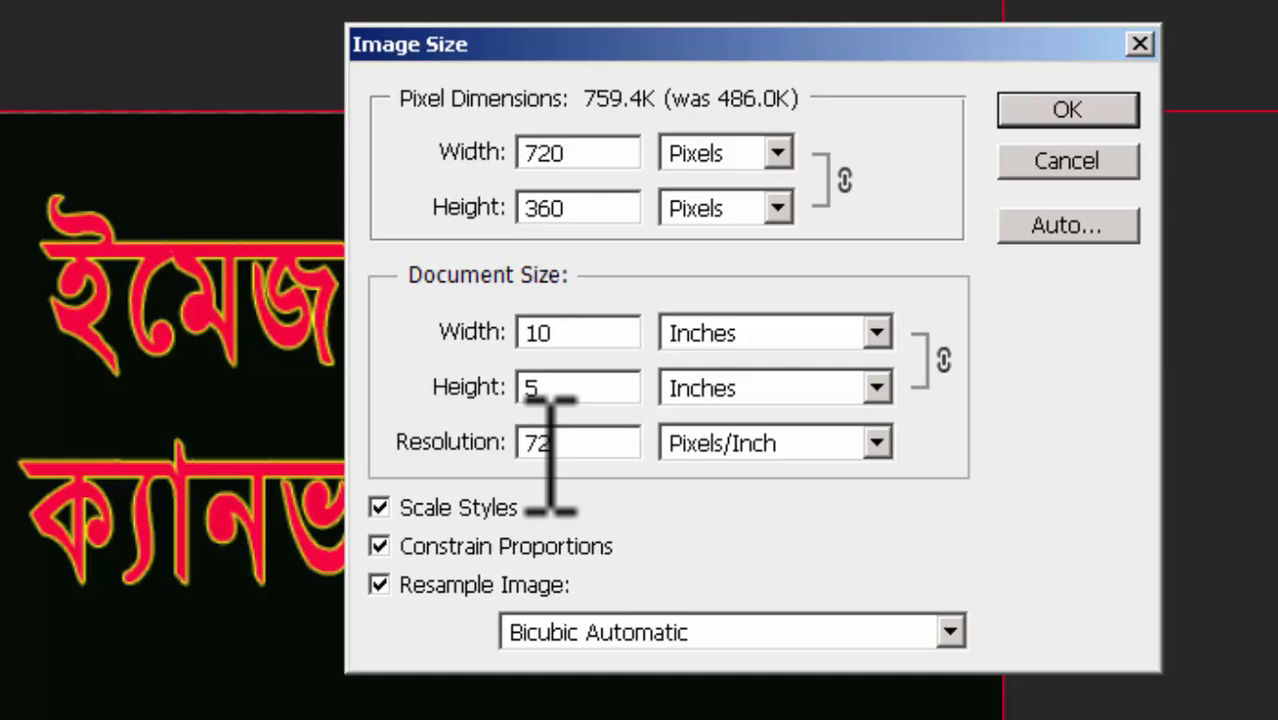
{"action": "left_click", "coordinate": [1069, 110]}
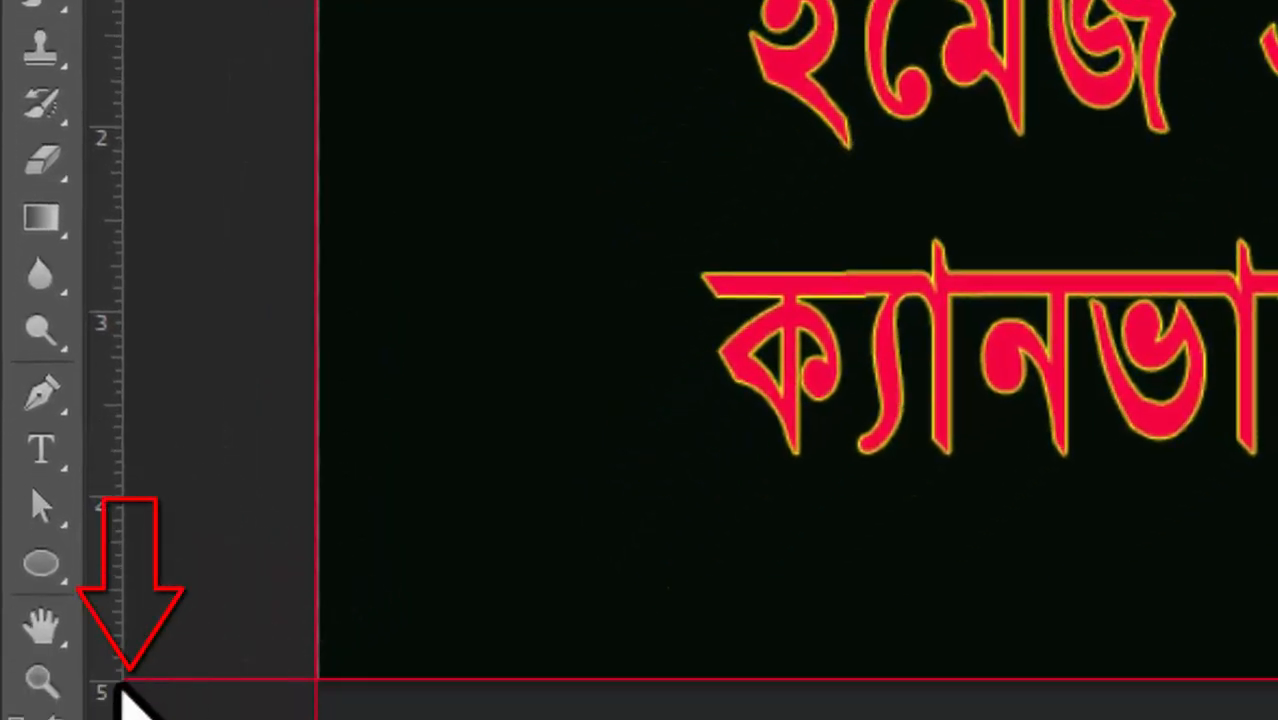
Step: Undo the image size change and dismiss the Windows notification
{"action": "key", "text": "alt+e"}
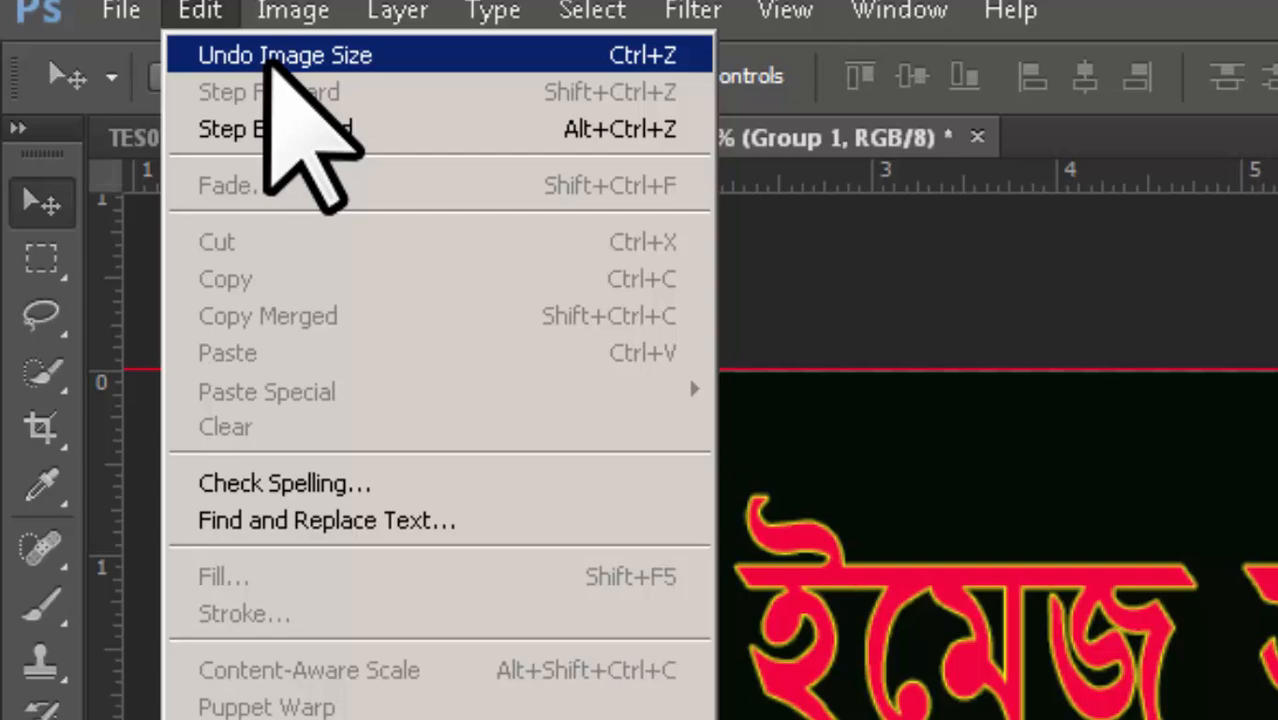
{"action": "left_click", "coordinate": [268, 58]}
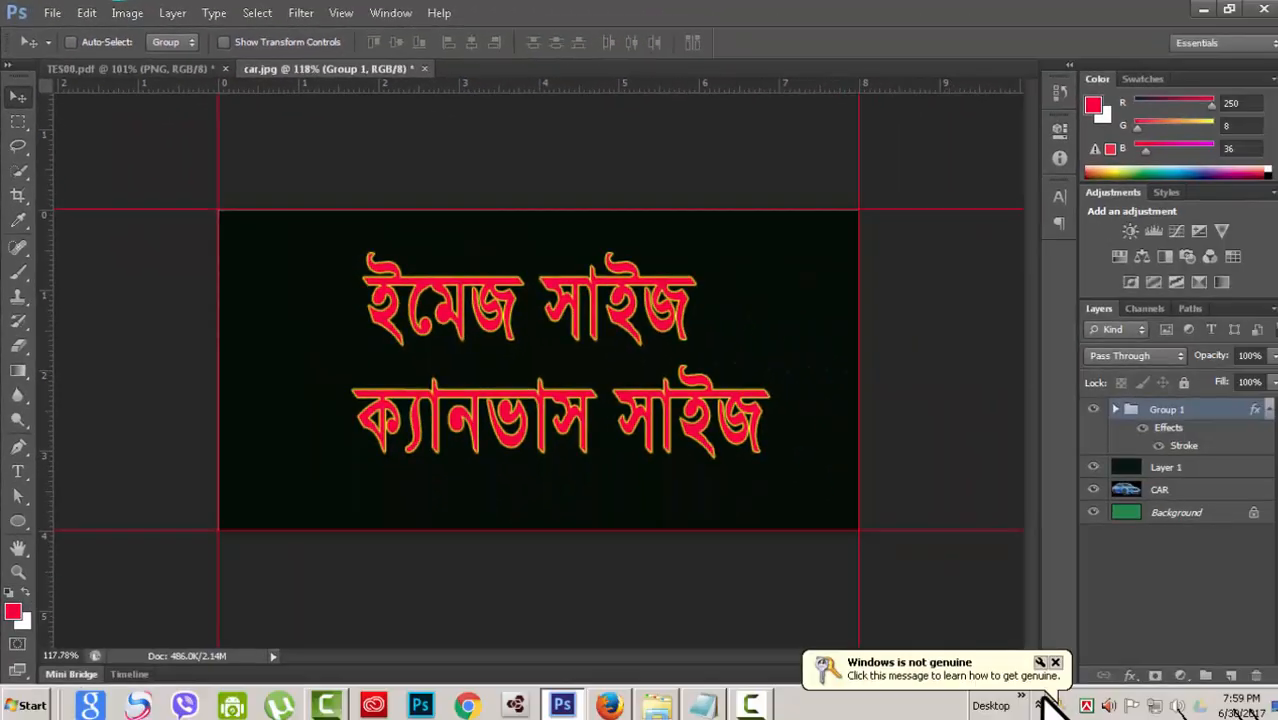
{"action": "left_click", "coordinate": [1055, 663]}
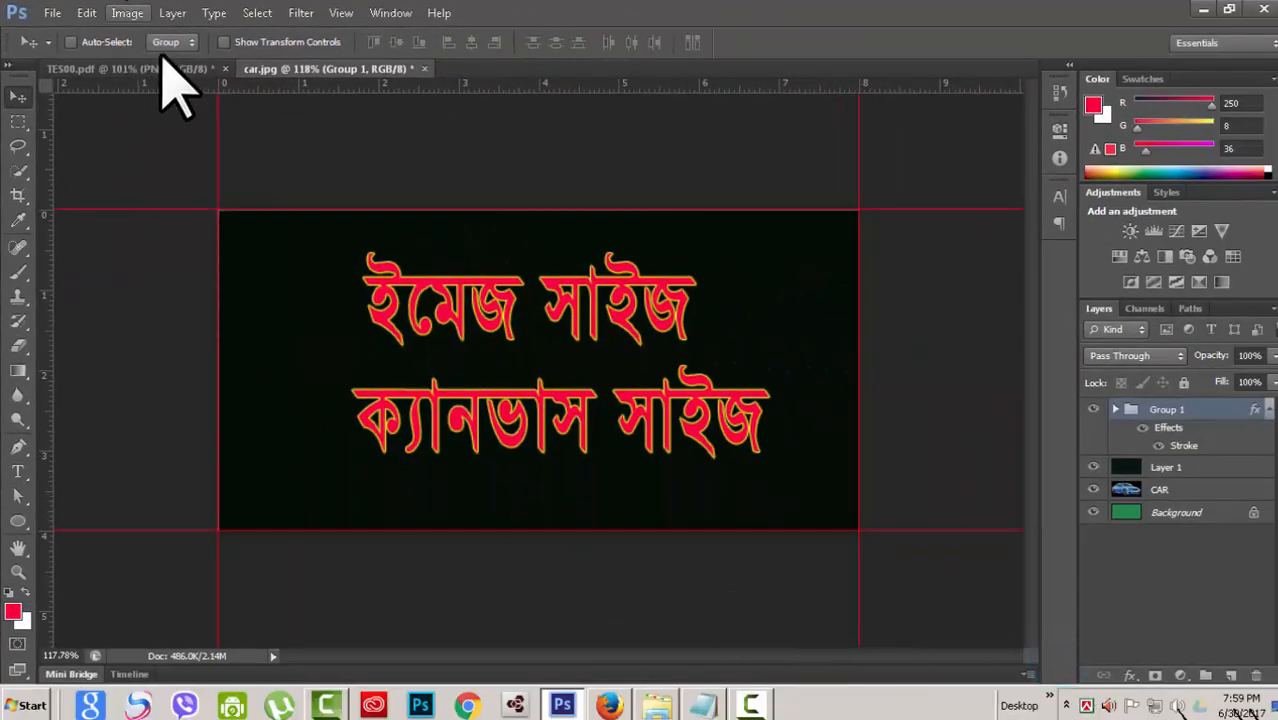
Step: Reopen the Image Size settings, try a resolution of 3 pixels/inch, and set it back to 72
{"action": "left_click", "coordinate": [132, 14]}
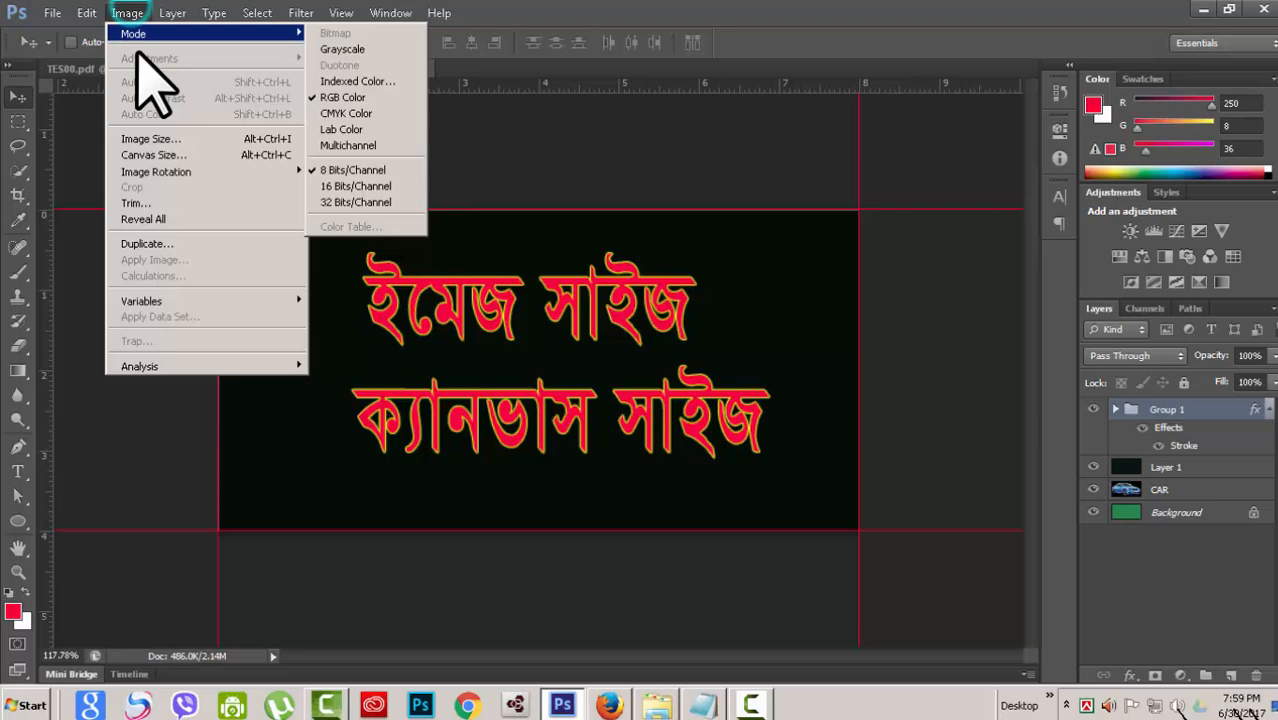
{"action": "left_click", "coordinate": [150, 140]}
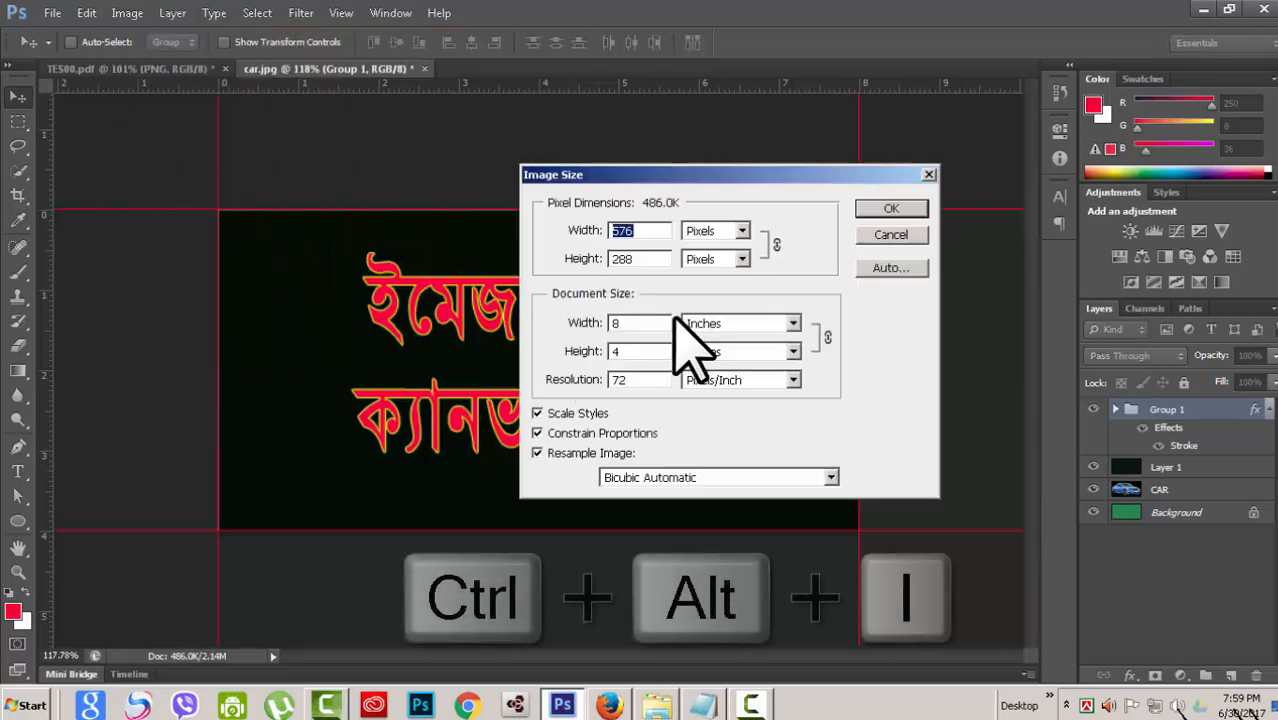
{"action": "left_click_drag", "start_coordinate": [727, 180], "coordinate": [856, 167]}
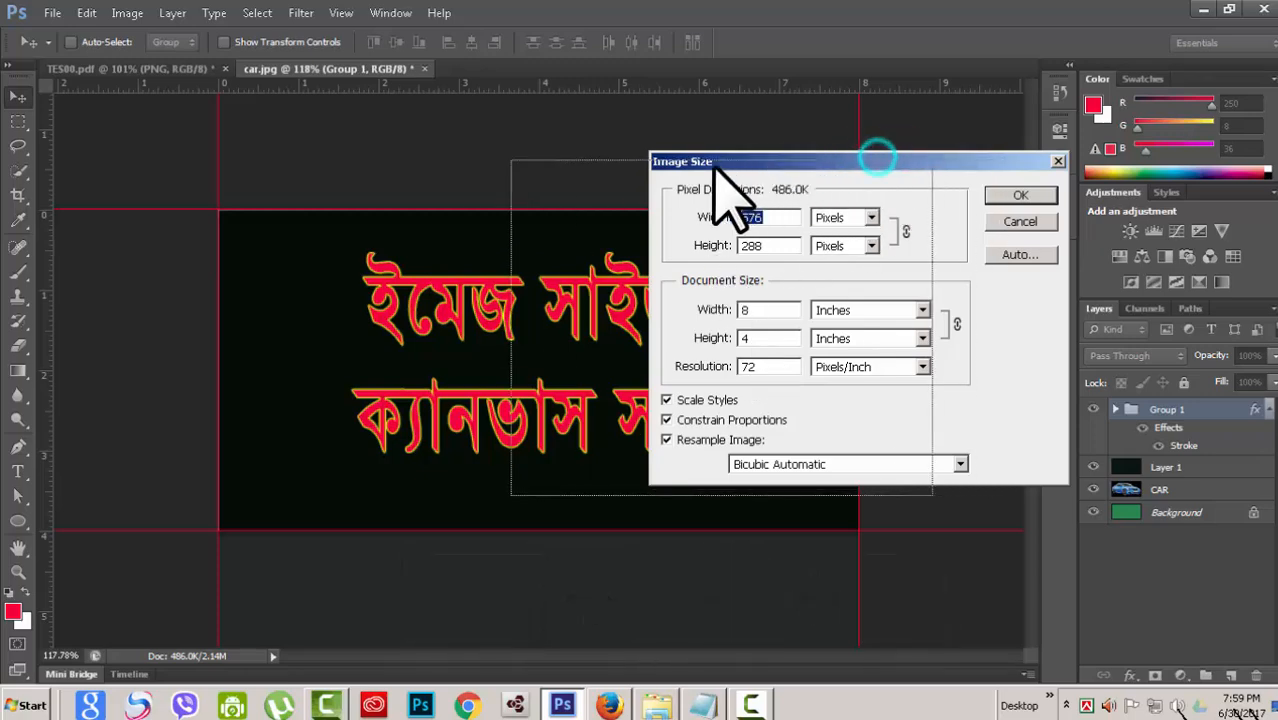
{"action": "left_click_drag", "start_coordinate": [714, 169], "coordinate": [540, 170]}
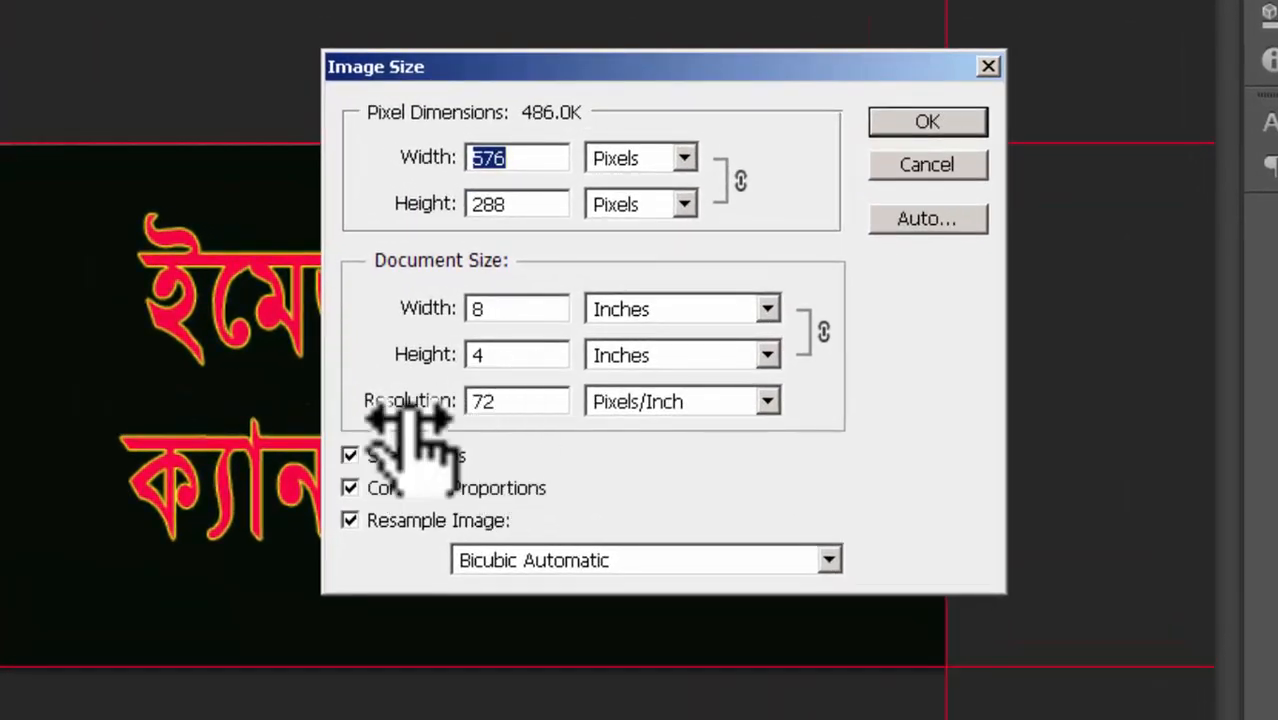
{"action": "double_click", "coordinate": [522, 400]}
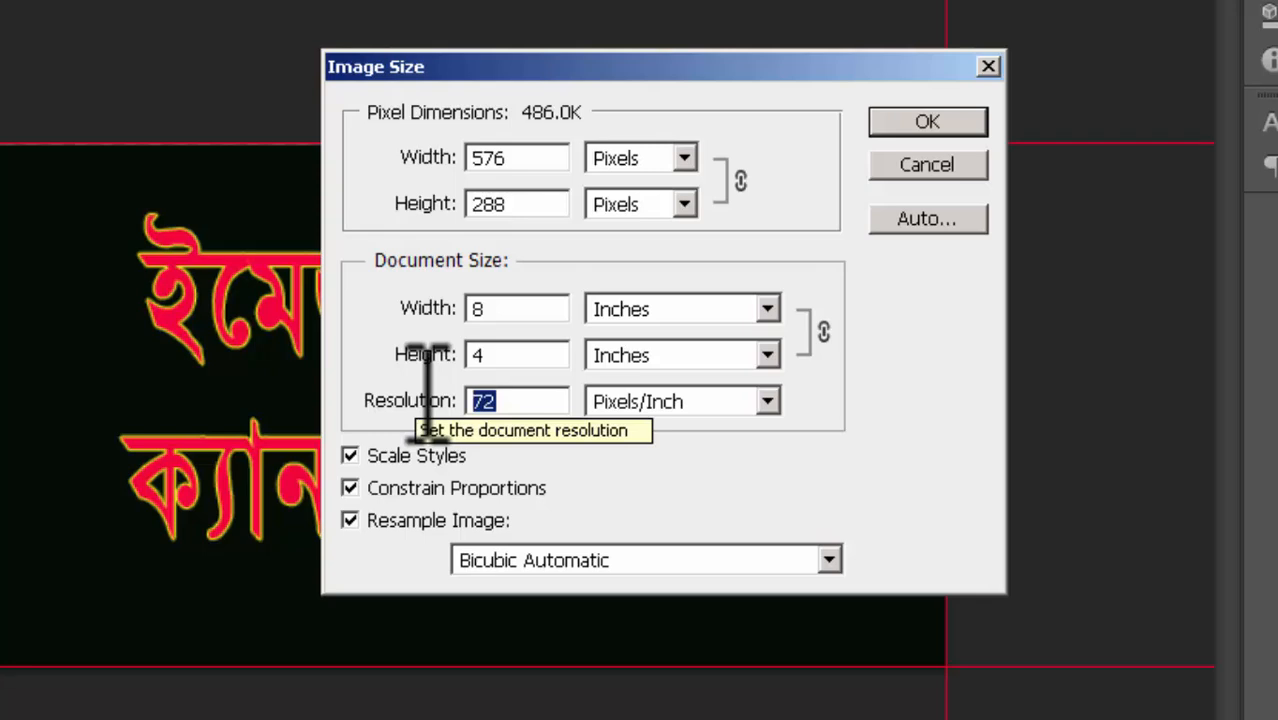
{"action": "type", "text": "3"}
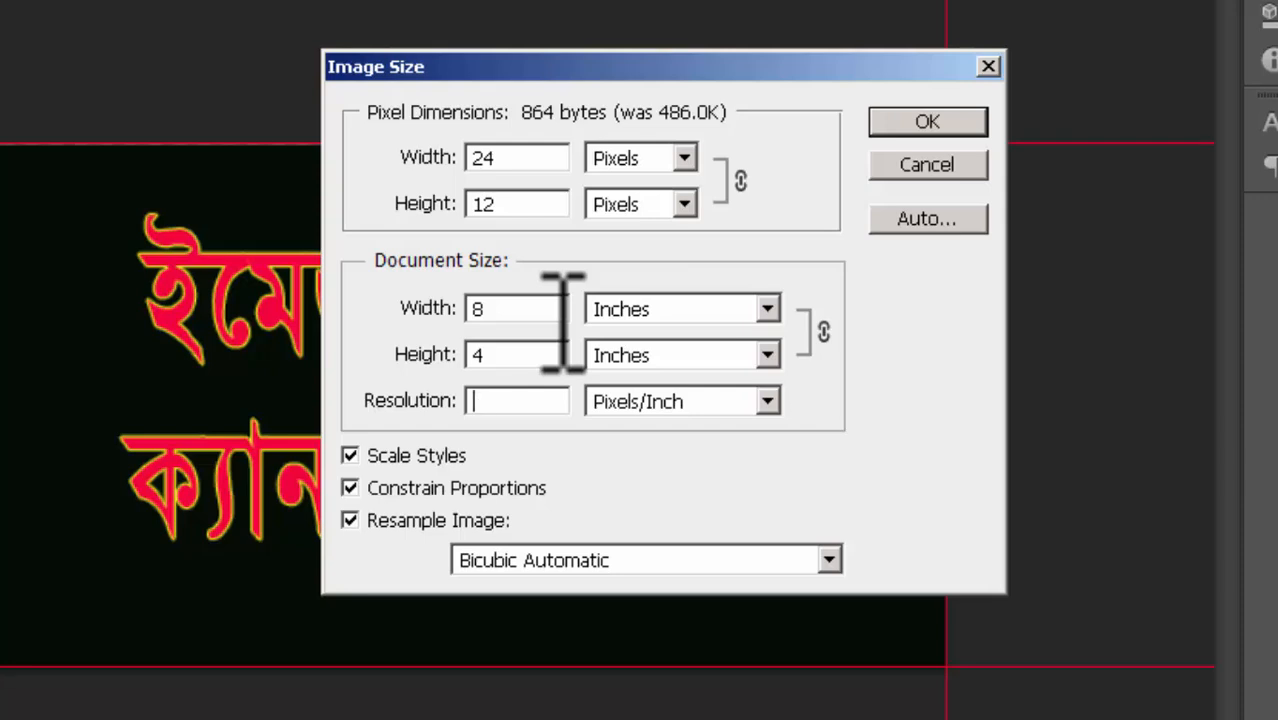
{"action": "key", "text": "BackSpace"}
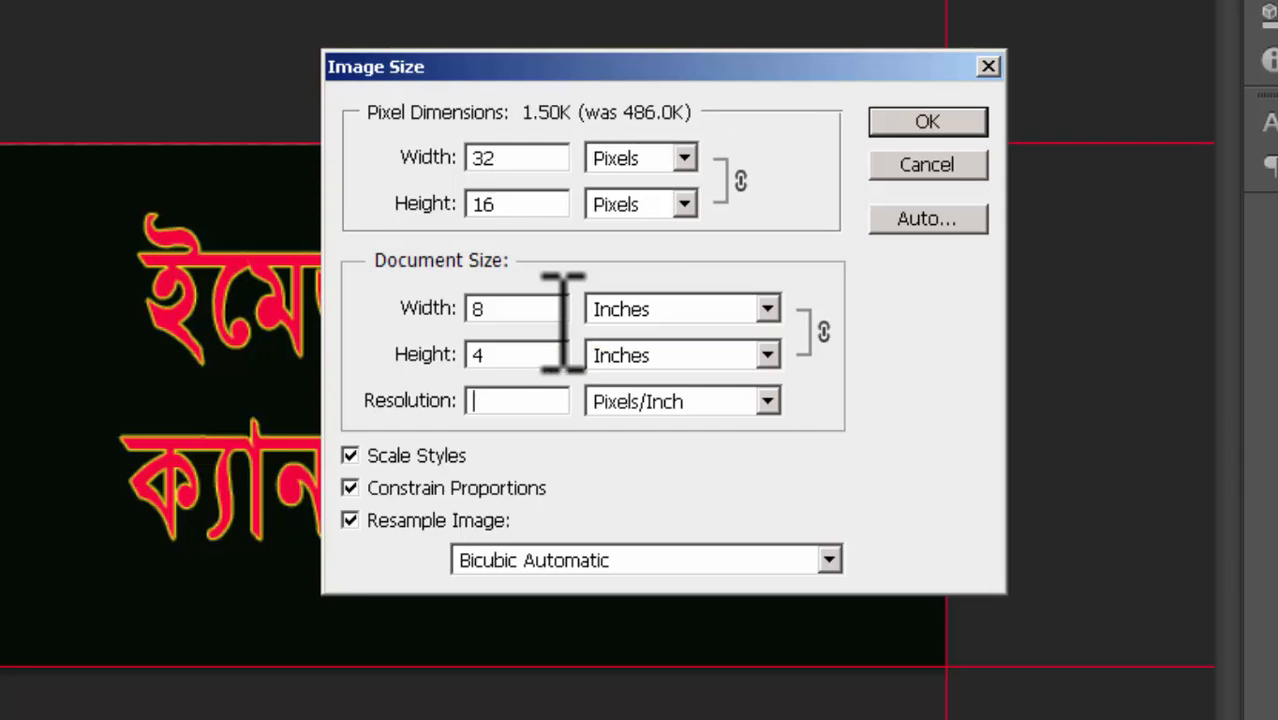
{"action": "type", "text": "72"}
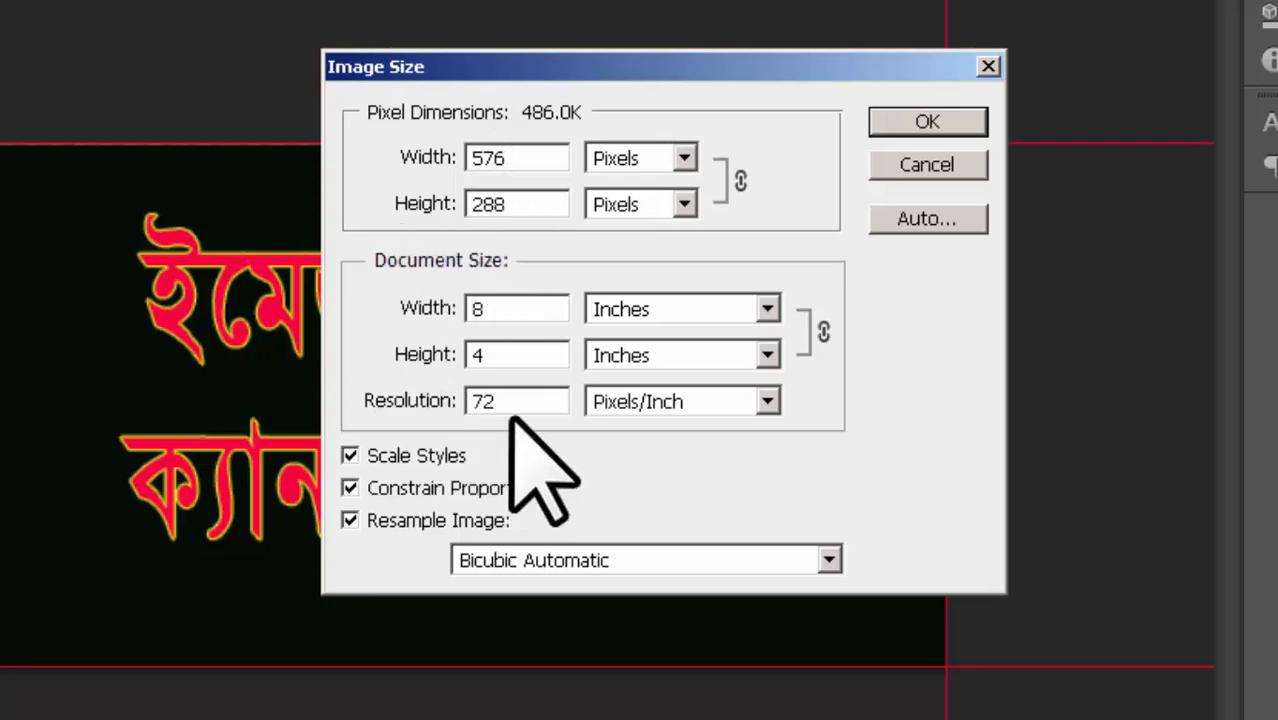
Step: Set the resolution to 300 pixels/inch and apply the new image size
{"action": "left_click_drag", "start_coordinate": [525, 400], "coordinate": [372, 400]}
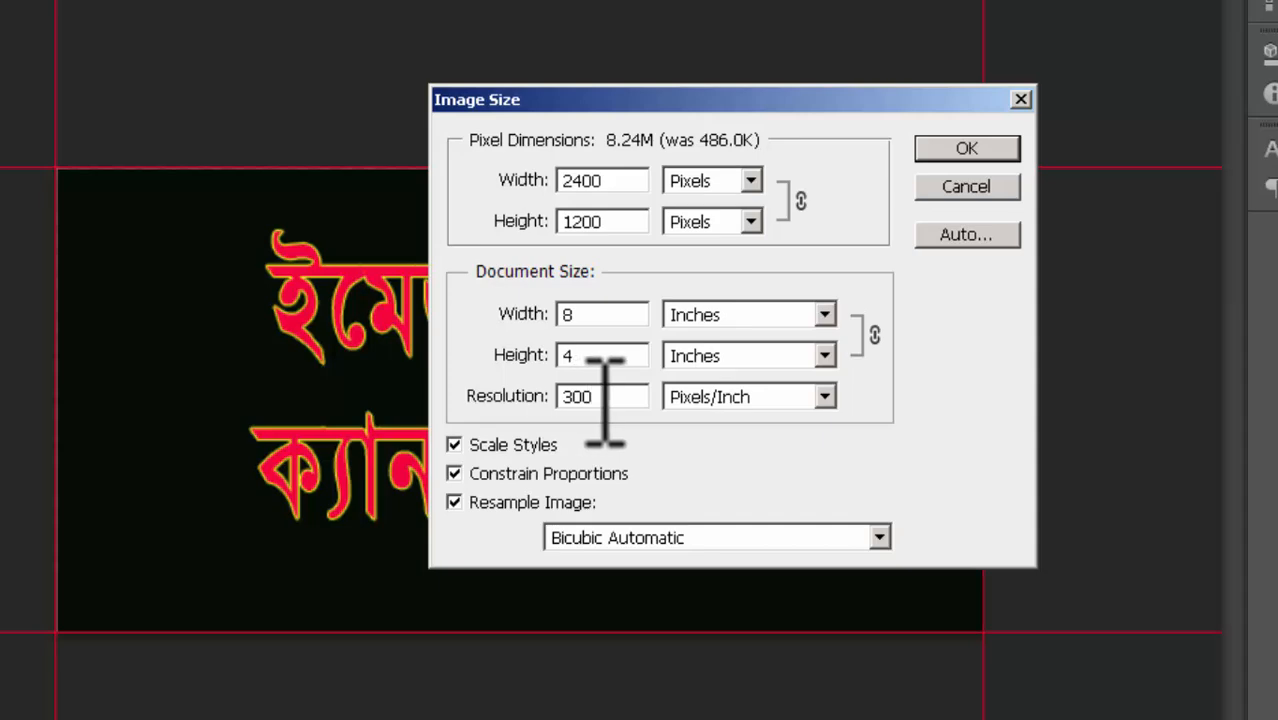
{"action": "left_click", "coordinate": [955, 150]}
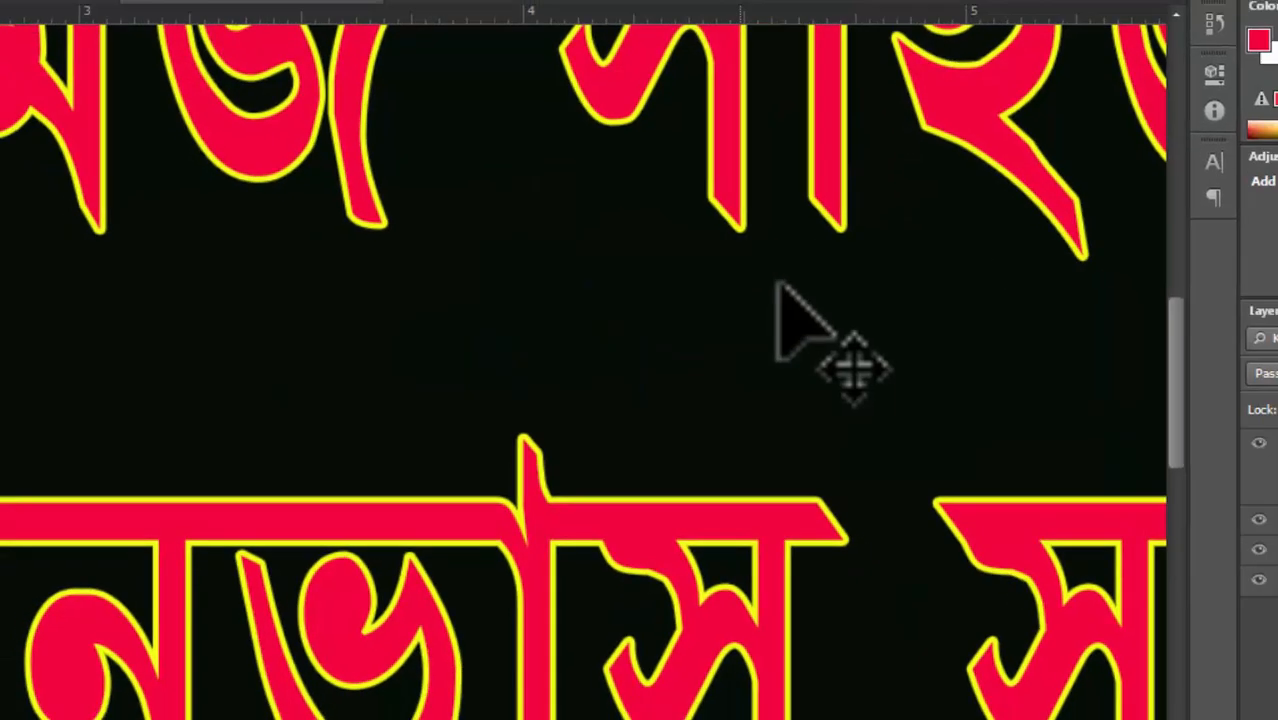
{"action": "scroll", "coordinate": [685, 340], "scroll_direction": "down", "scroll_amount": 4}
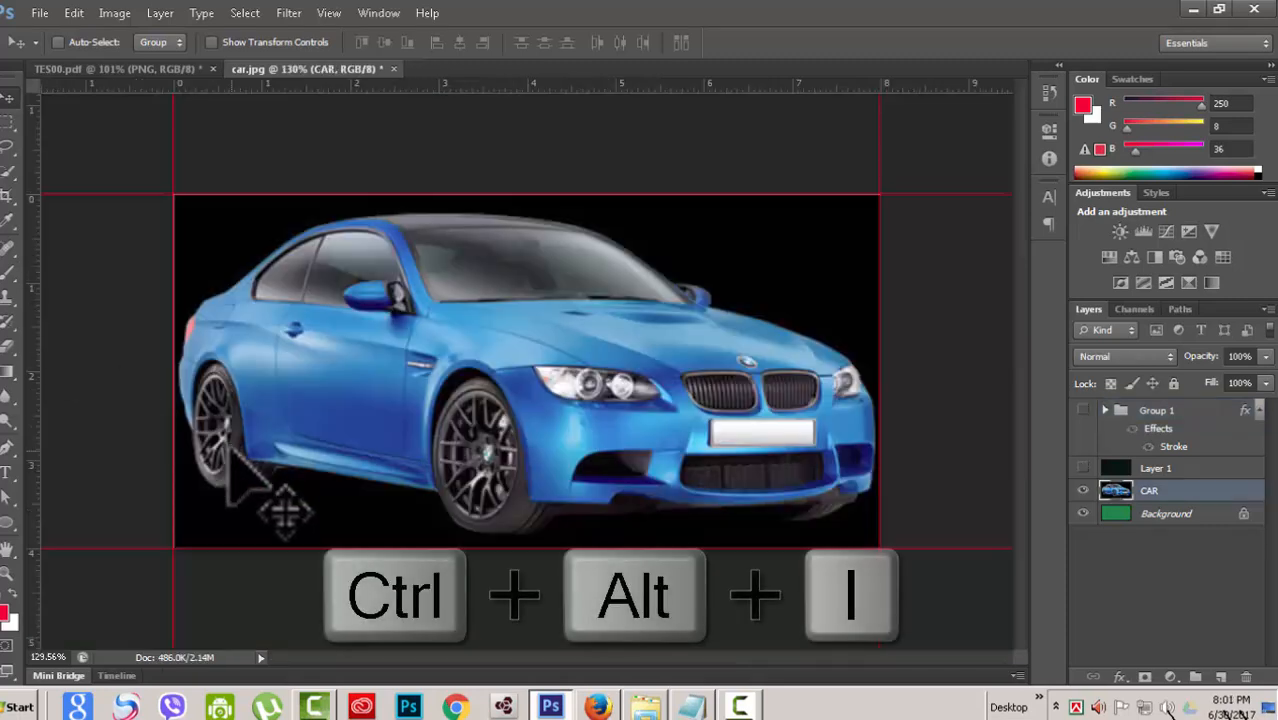
Step: Open the Image Size settings, toggle image resampling off and back on, and try a pixel width of 592
{"action": "key", "text": "ctrl+alt+i"}
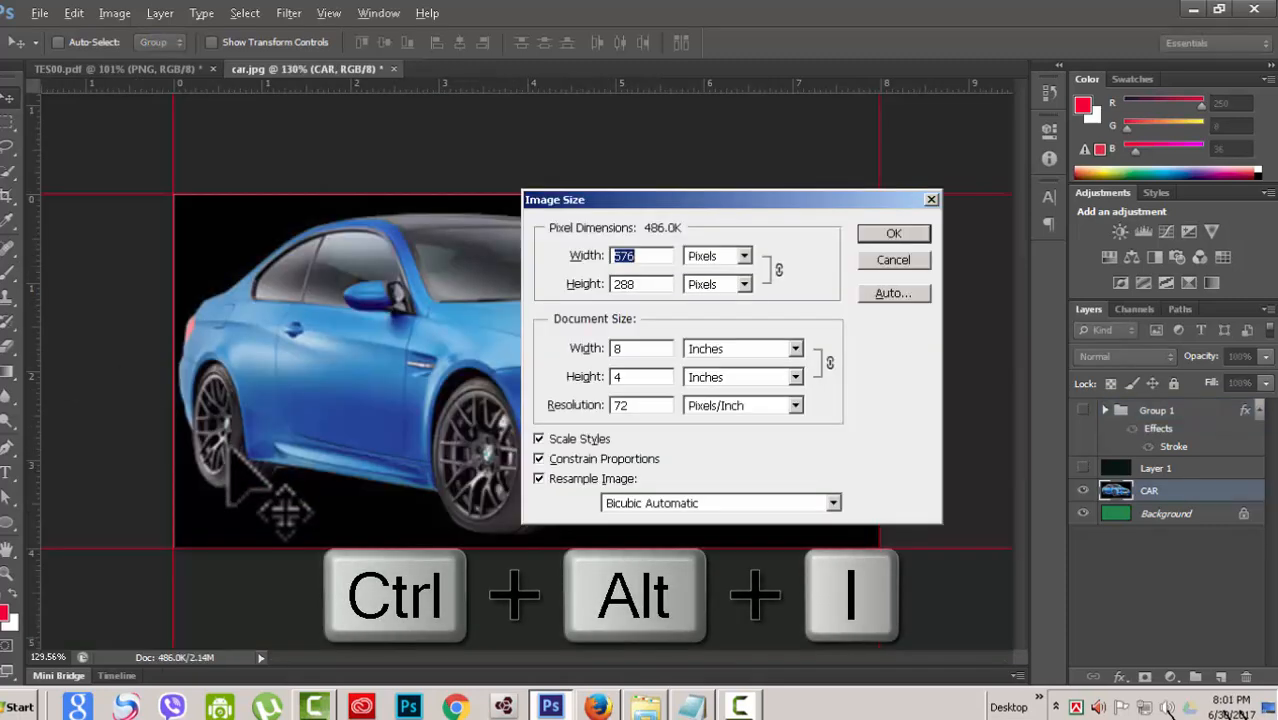
{"action": "left_click_drag", "start_coordinate": [842, 200], "coordinate": [1023, 93]}
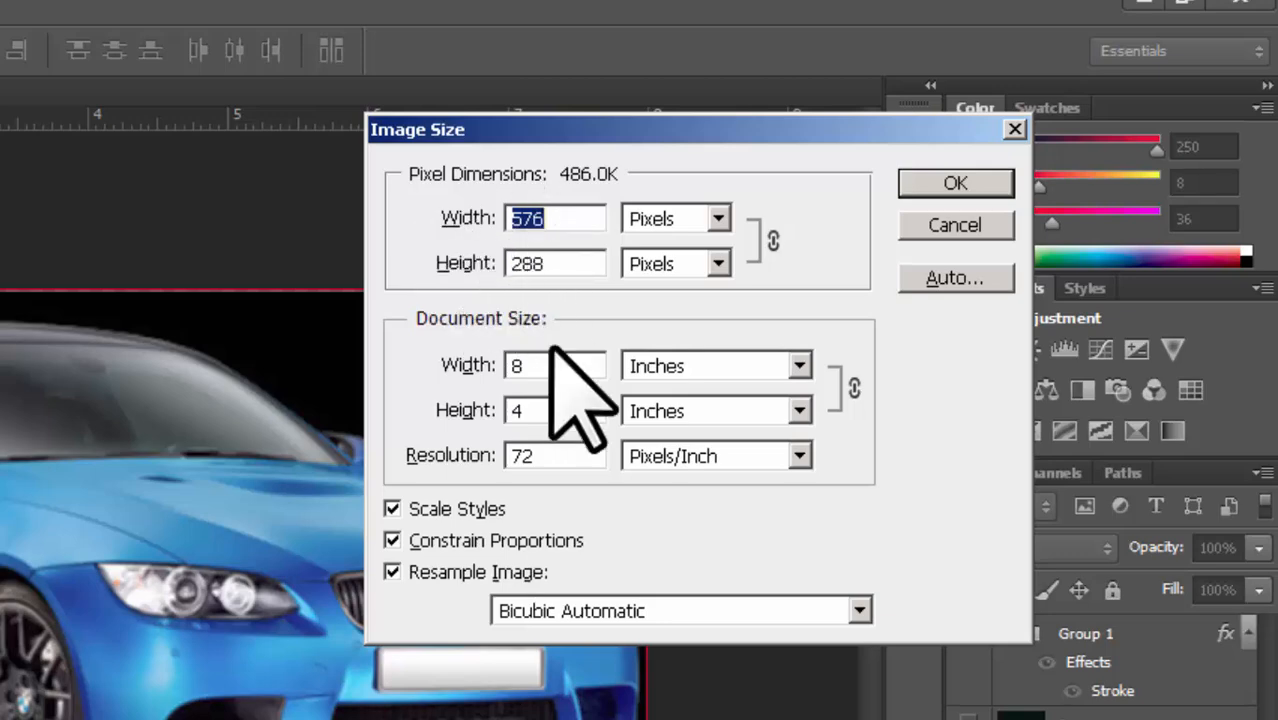
{"action": "left_click", "coordinate": [392, 572]}
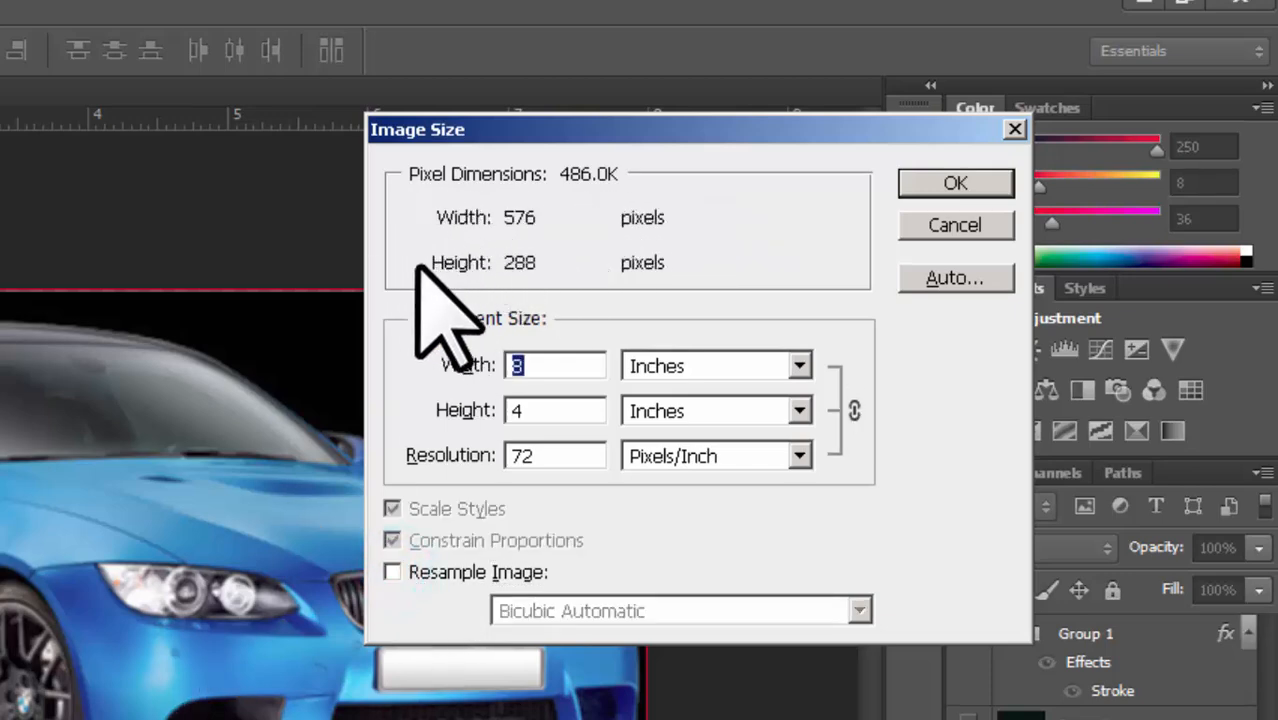
{"action": "left_click", "coordinate": [392, 572]}
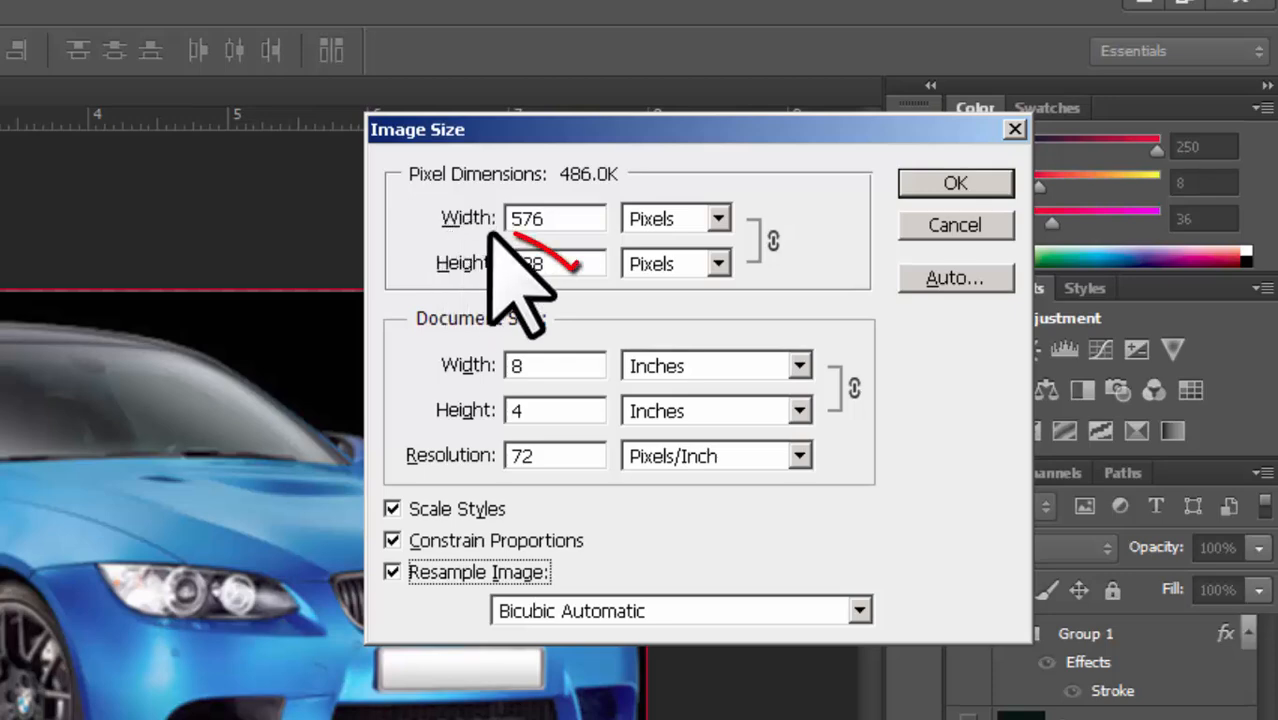
{"action": "left_click_drag", "start_coordinate": [452, 240], "coordinate": [473, 240]}
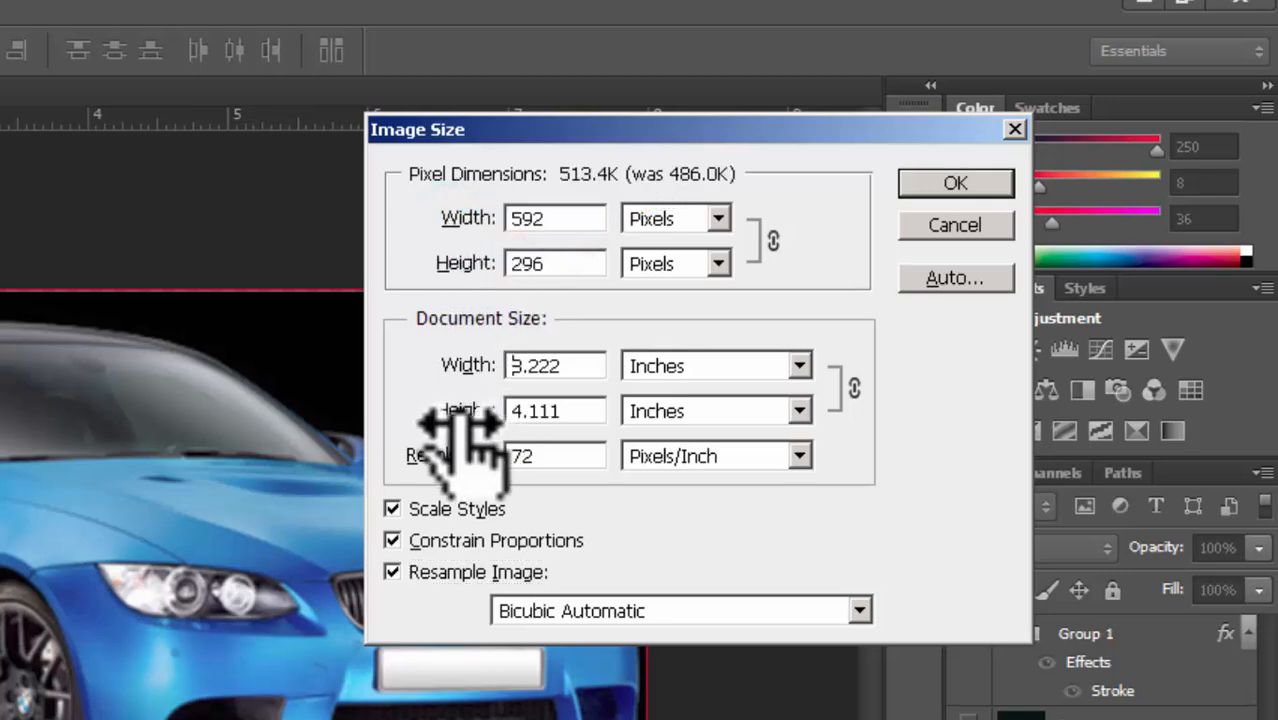
Step: Turn off image resampling, try editing the resolution, and cancel the Image Size changes
{"action": "left_click", "coordinate": [392, 572]}
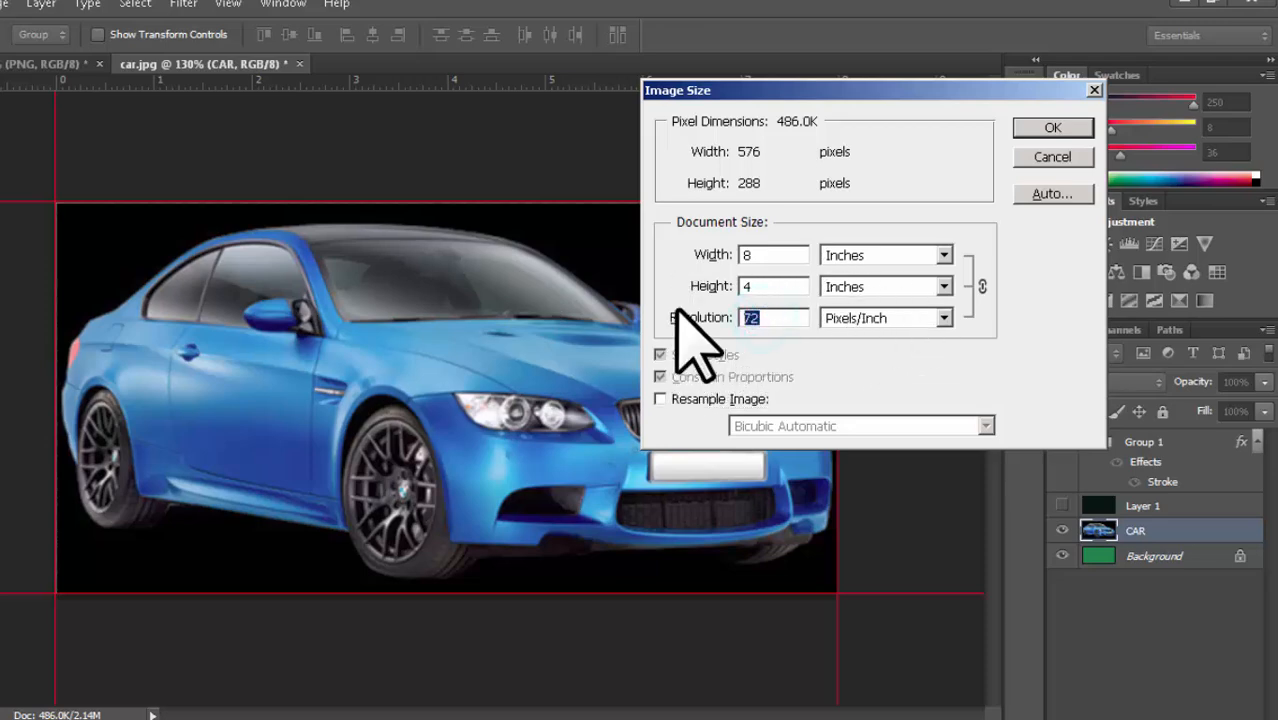
{"action": "type", "text": "0"}
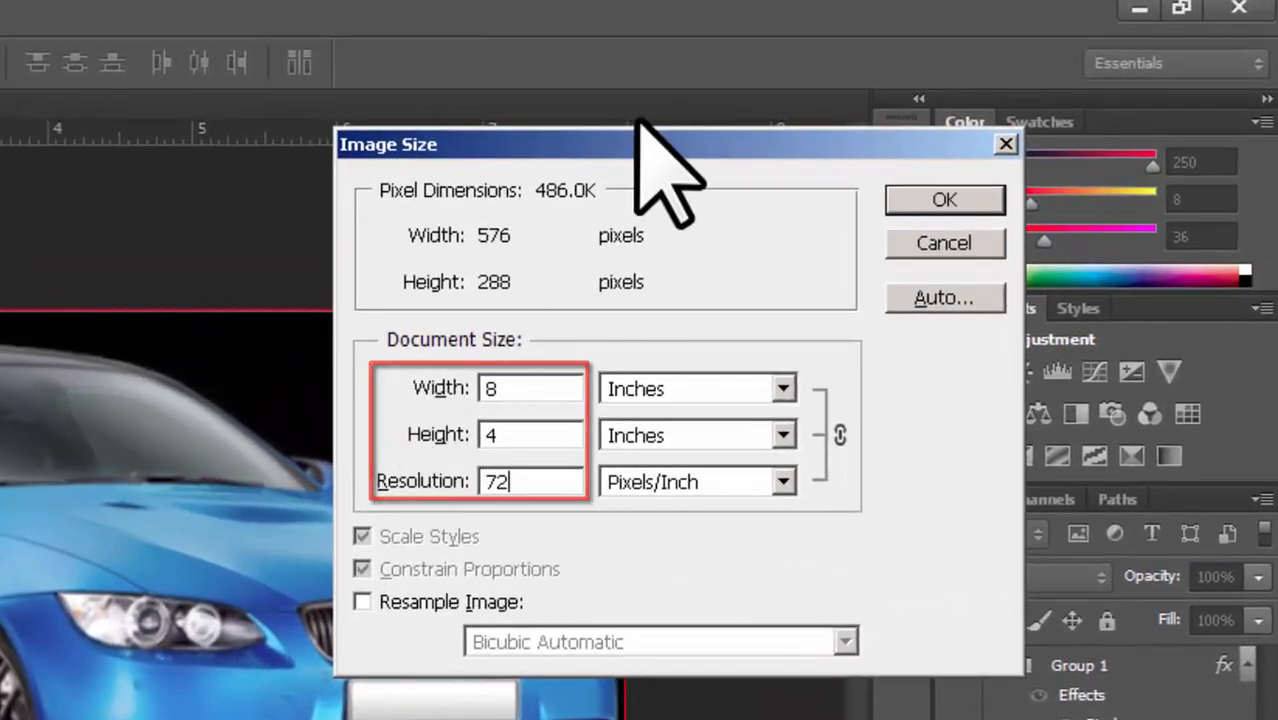
{"action": "mouse_move", "coordinate": [637, 137]}
{"action": "left_mouse_down"}
{"action": "mouse_move", "coordinate": [856, 136]}
{"action": "mouse_move", "coordinate": [964, 113]}
{"action": "left_mouse_up"}
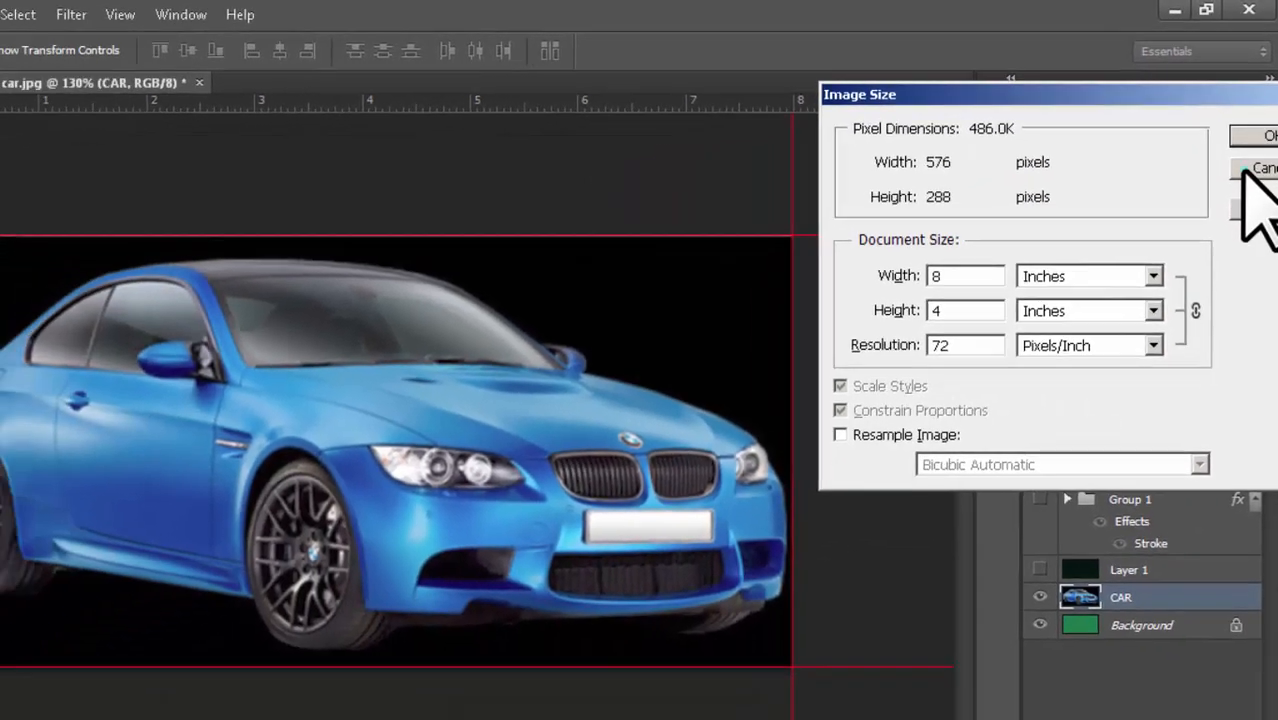
{"action": "left_click", "coordinate": [1258, 220]}
Step: Add a vertical and a horizontal guide at about 1 inch and select the upper-left square they enclose with the Rectangular Marquee
{"action": "left_click_drag", "start_coordinate": [2, 340], "coordinate": [128, 420]}
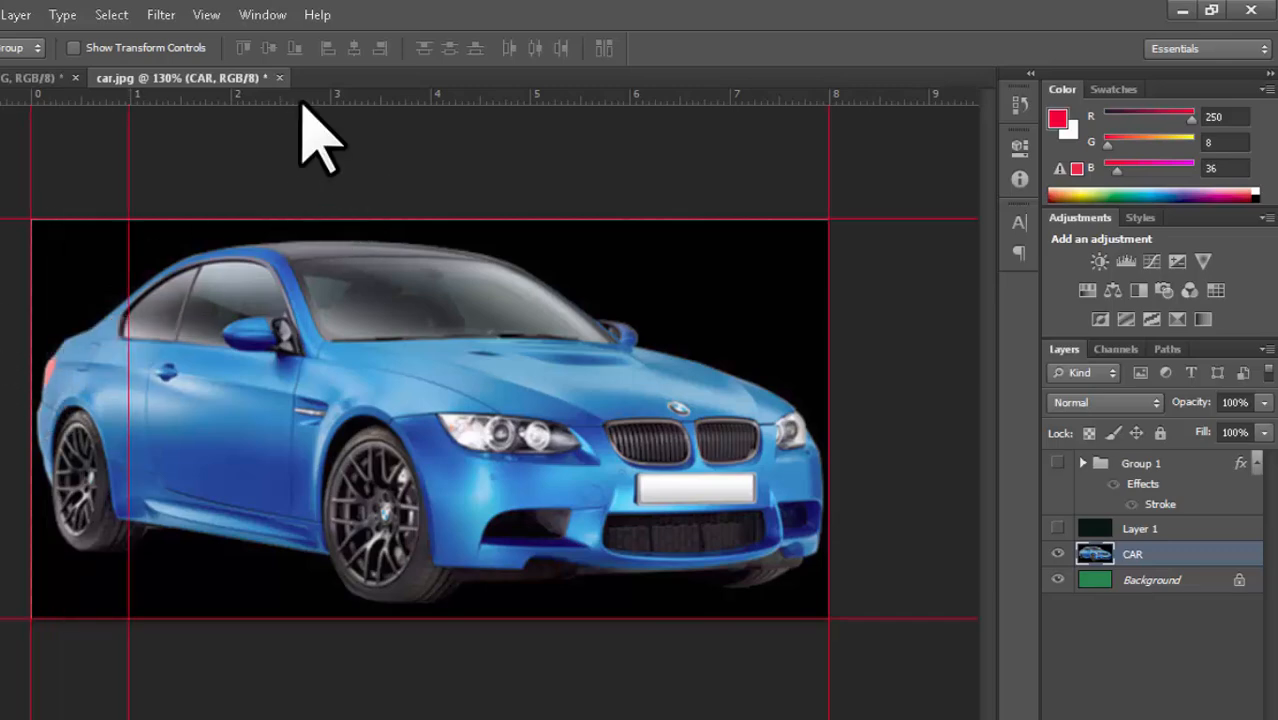
{"action": "left_click_drag", "start_coordinate": [300, 96], "coordinate": [308, 318]}
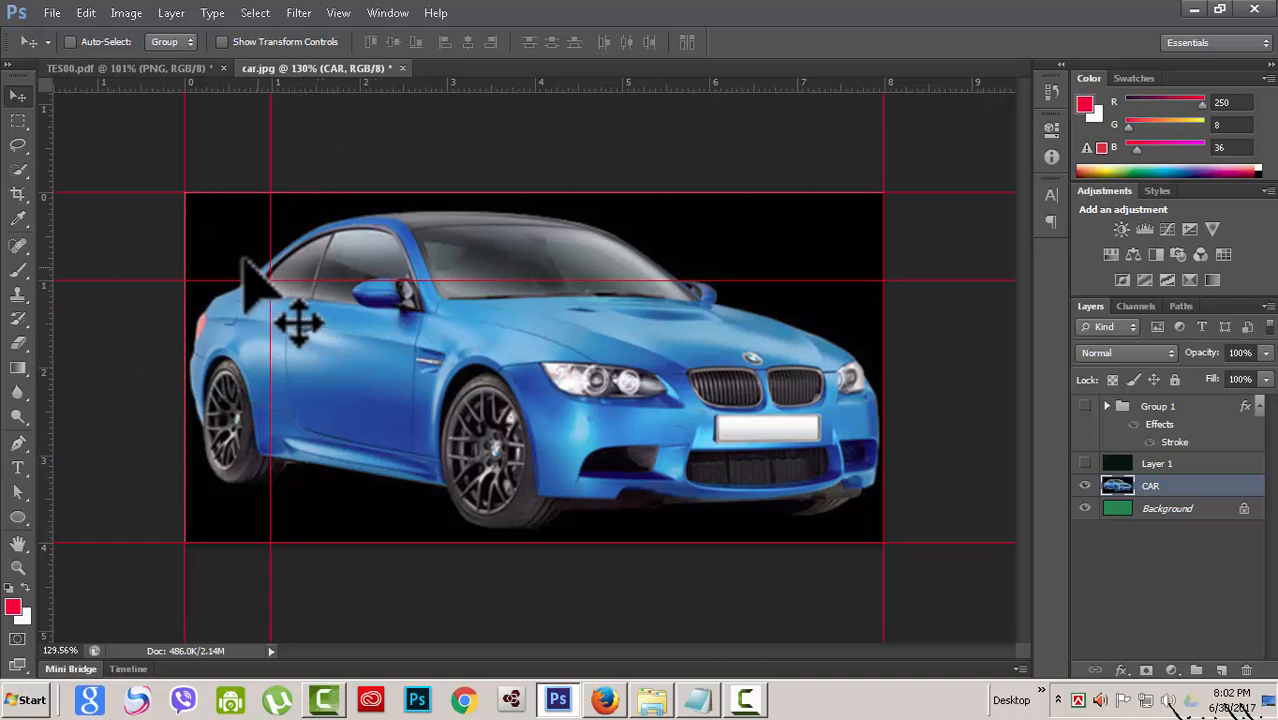
{"action": "left_click", "coordinate": [19, 120]}
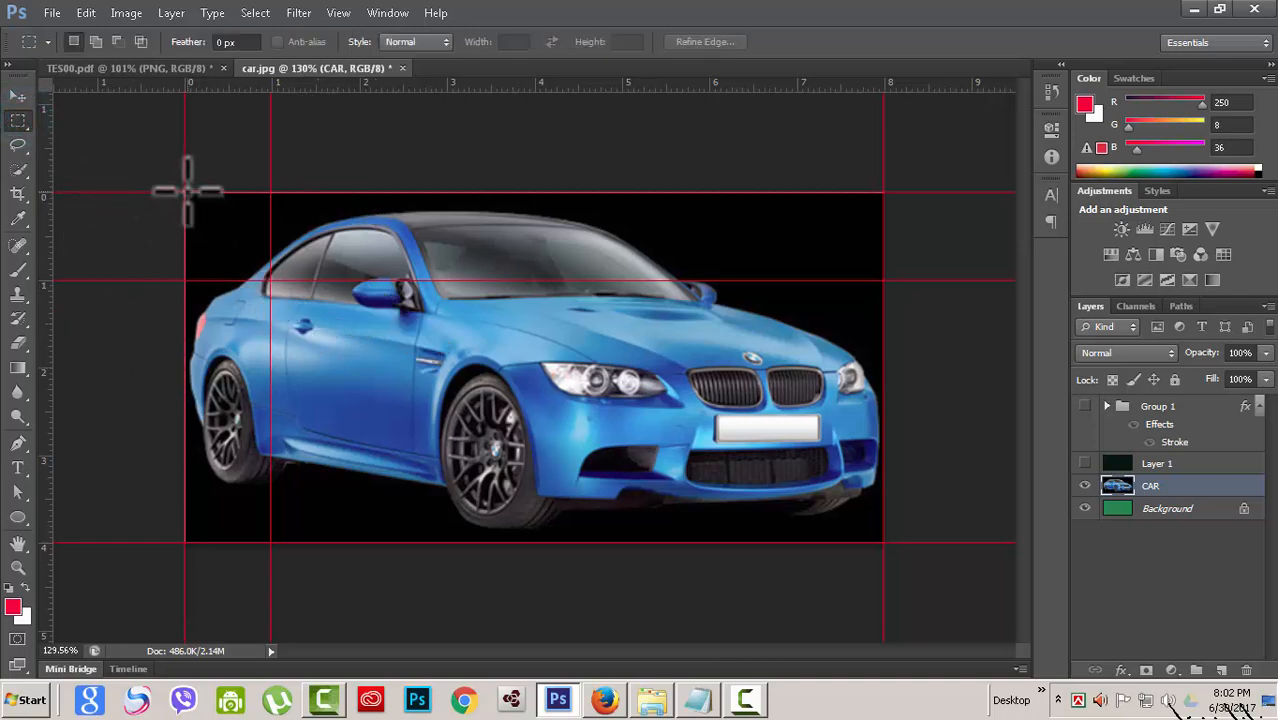
{"action": "left_click_drag", "start_coordinate": [184, 191], "coordinate": [270, 282]}
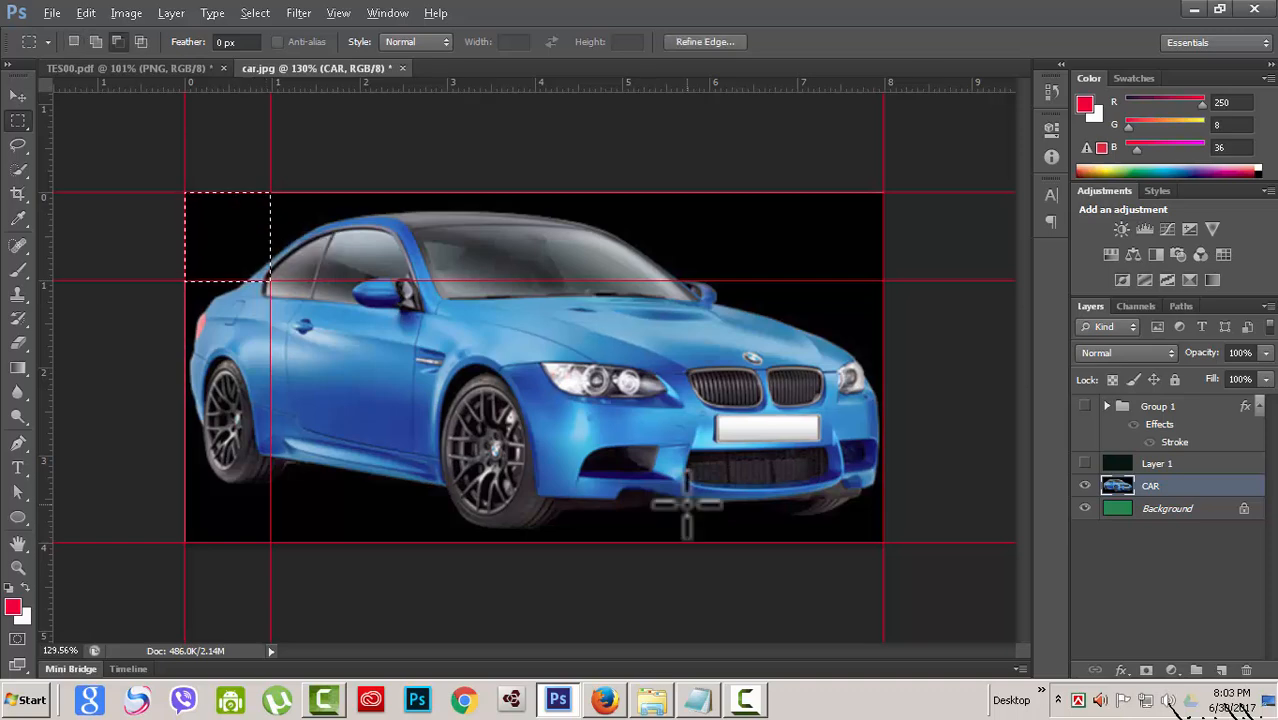
Step: In the Image Size settings, turn off image resampling, set the resolution to 300 pixels/inch, and apply the change
{"action": "key", "text": "ctrl+alt+i"}
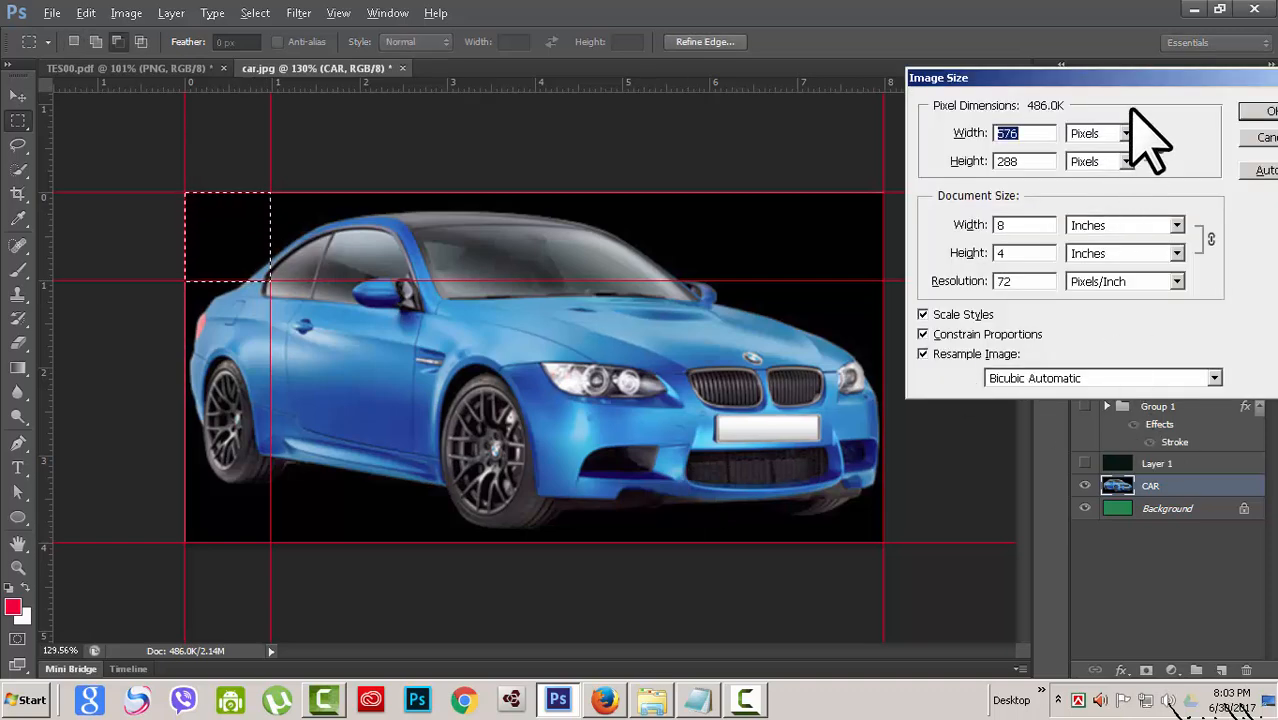
{"action": "left_click_drag", "start_coordinate": [1048, 76], "coordinate": [808, 78]}
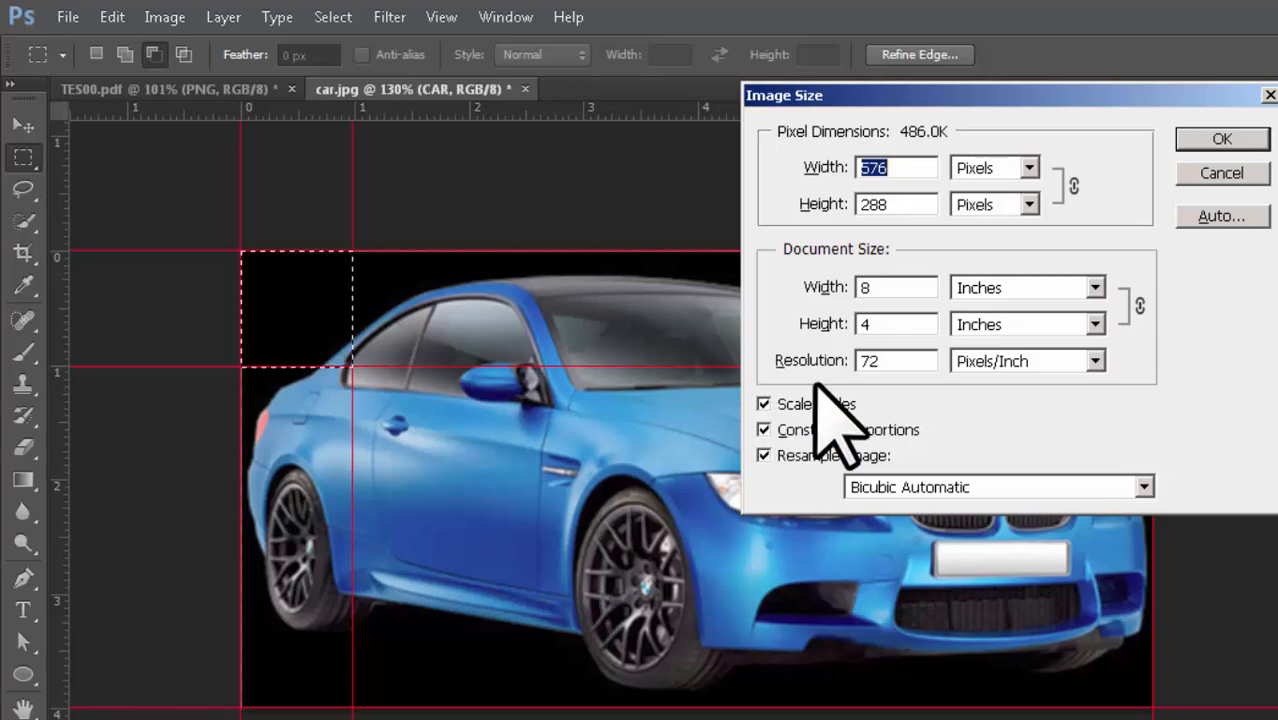
{"action": "double_click", "coordinate": [905, 362]}
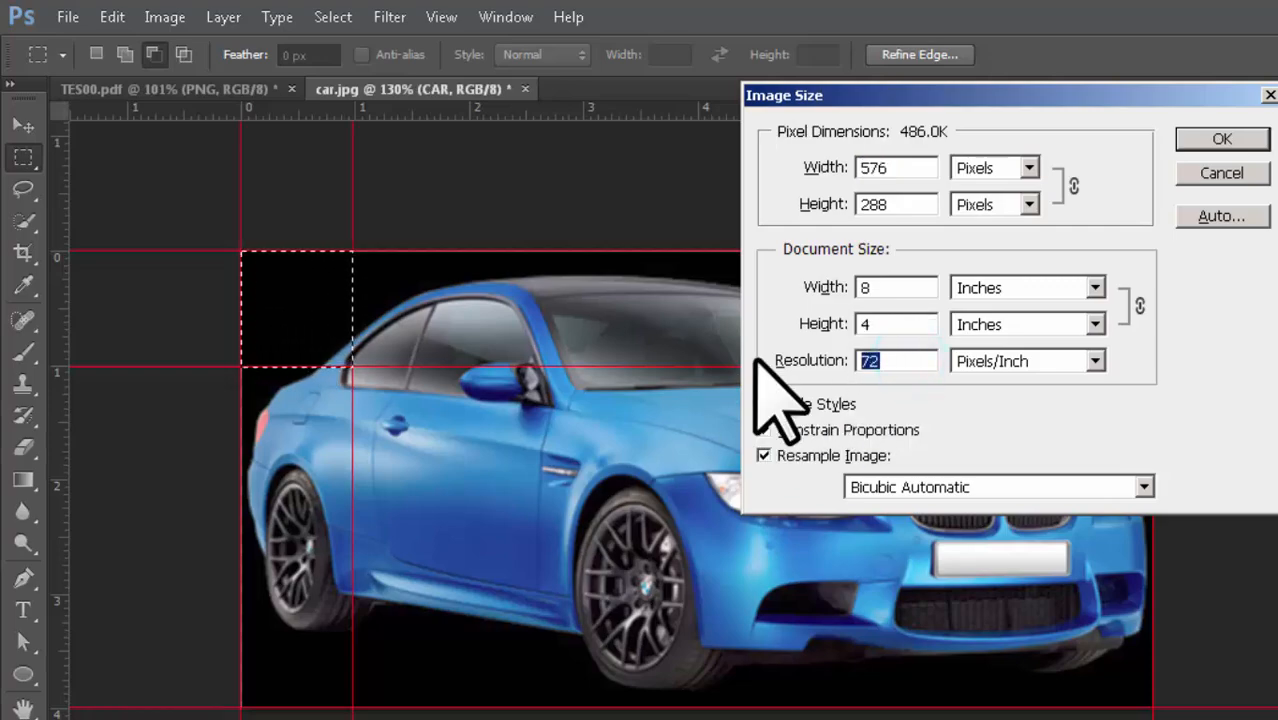
{"action": "type", "text": "3"}
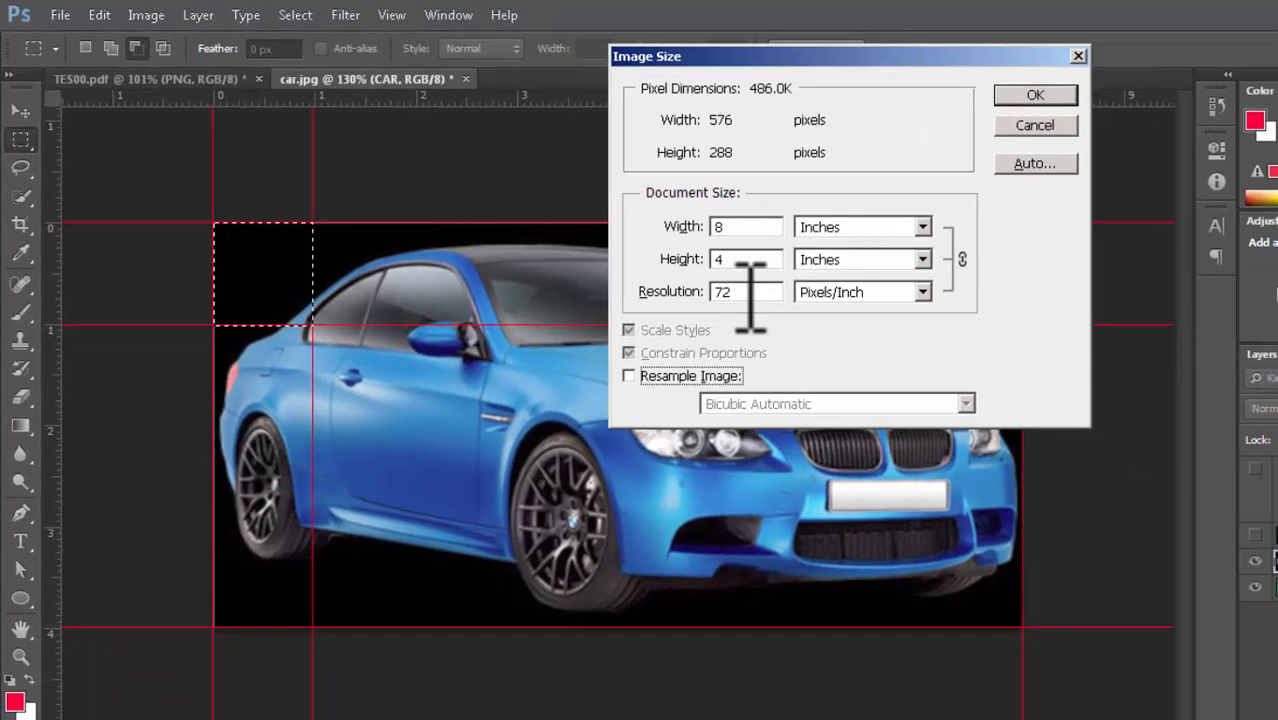
{"action": "left_click", "coordinate": [900, 361]}
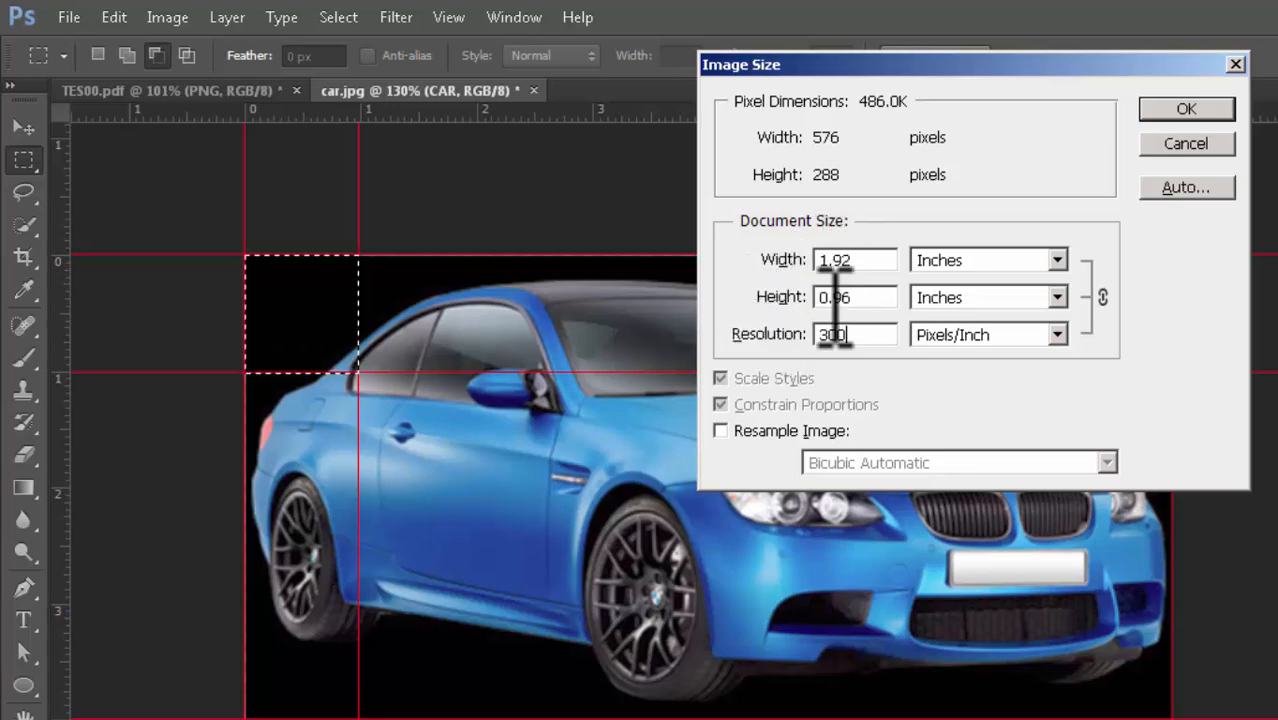
{"action": "left_click", "coordinate": [1195, 110]}
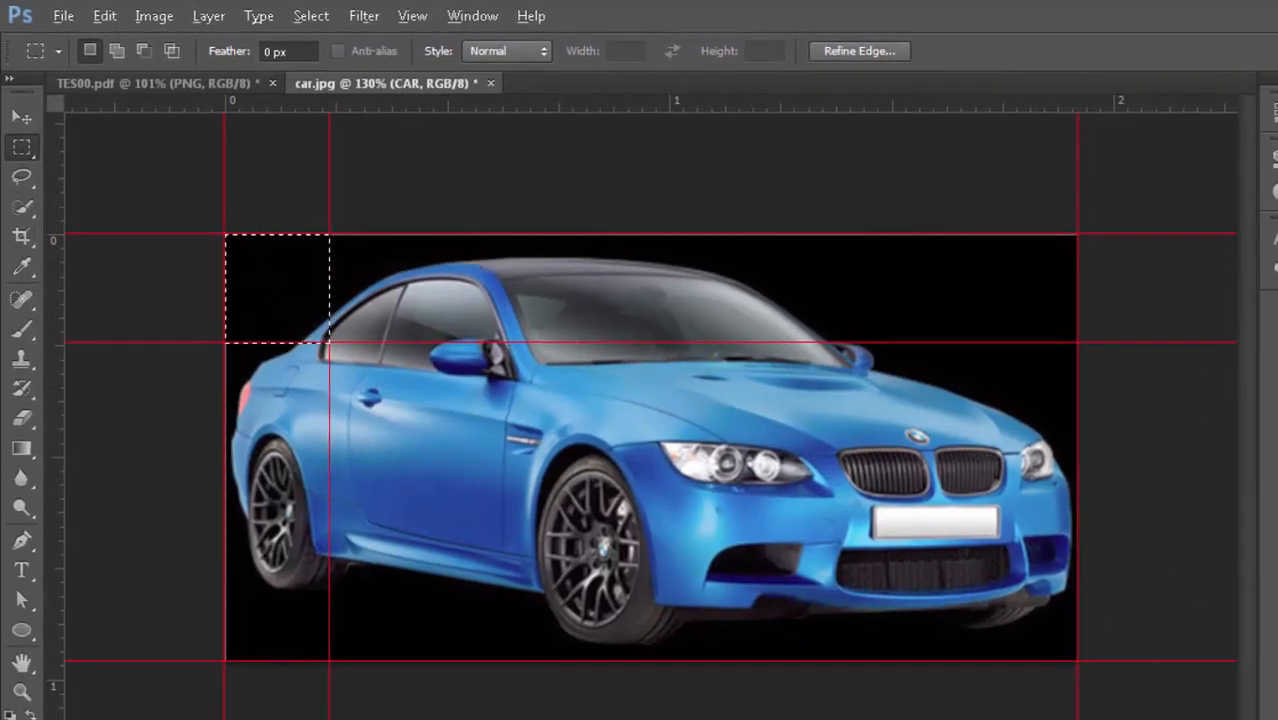
Step: Reopen the Image Size settings and use Calculator to multiply the document width of 1.92 by the resolution of 300
{"action": "key", "text": "ctrl+alt+i"}
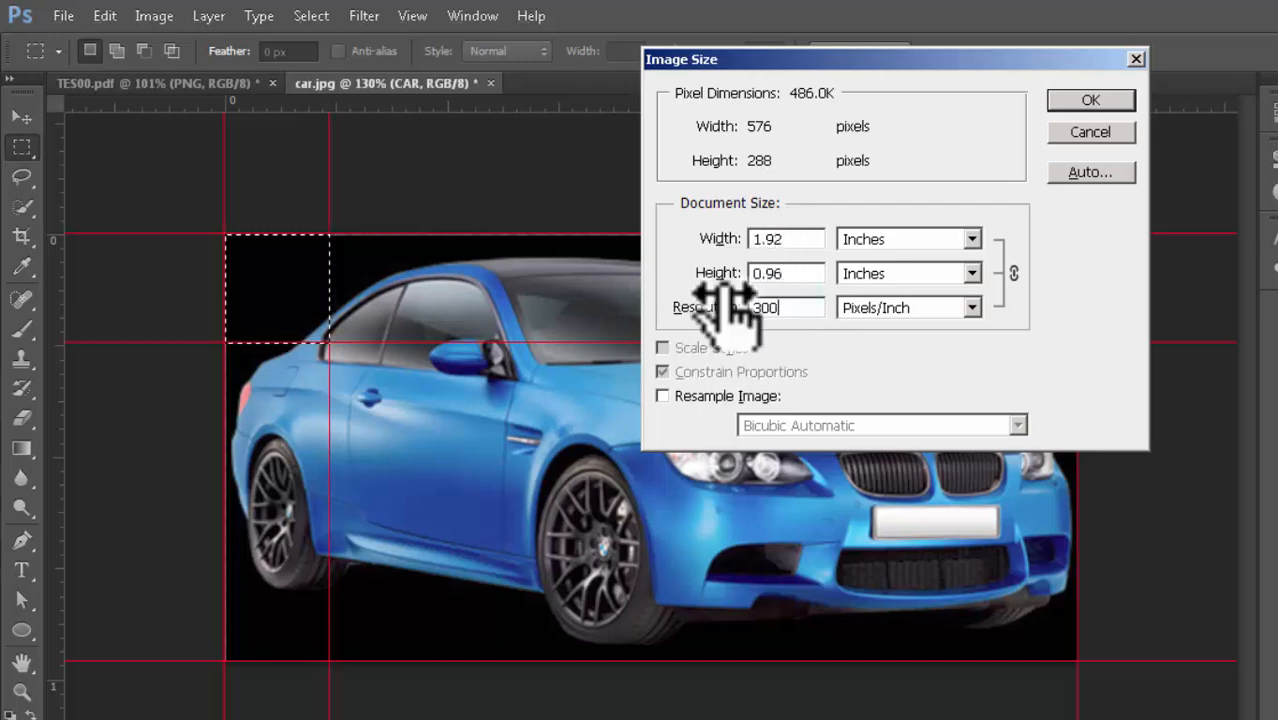
{"action": "key", "text": "super"}
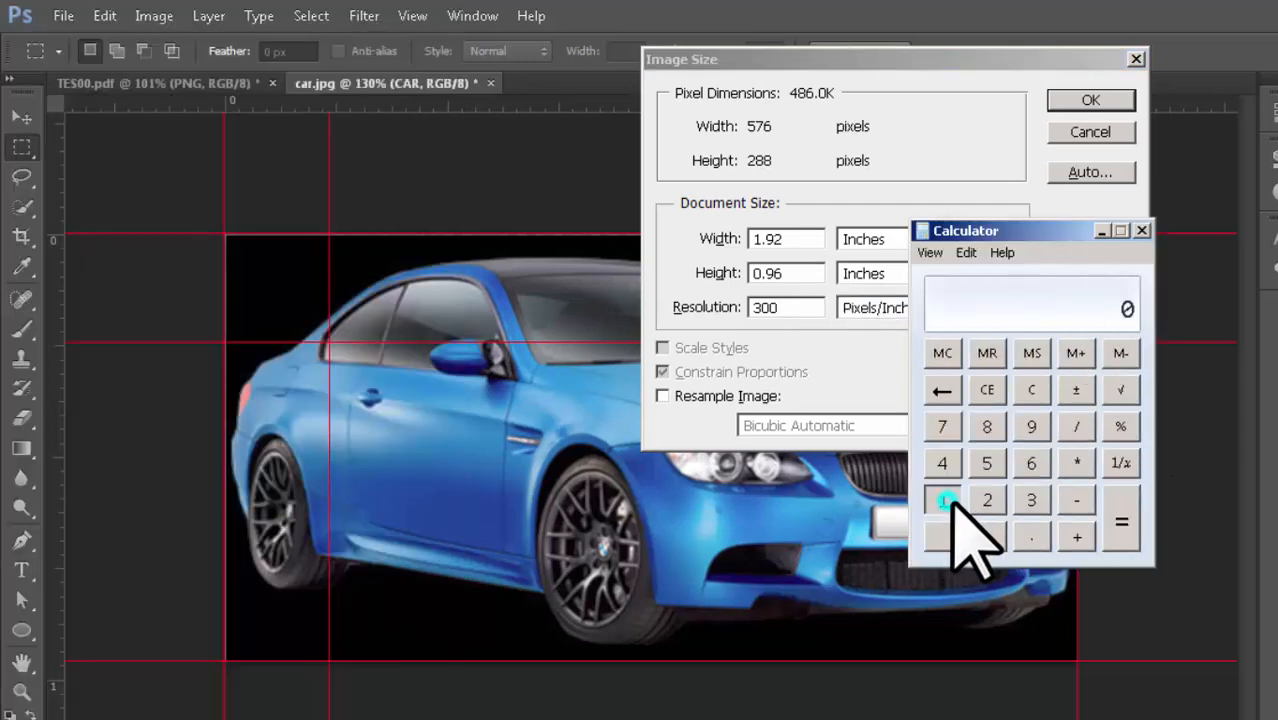
{"action": "left_click", "coordinate": [944, 500]}
{"action": "left_click", "coordinate": [1033, 536]}
{"action": "left_click", "coordinate": [1033, 428]}
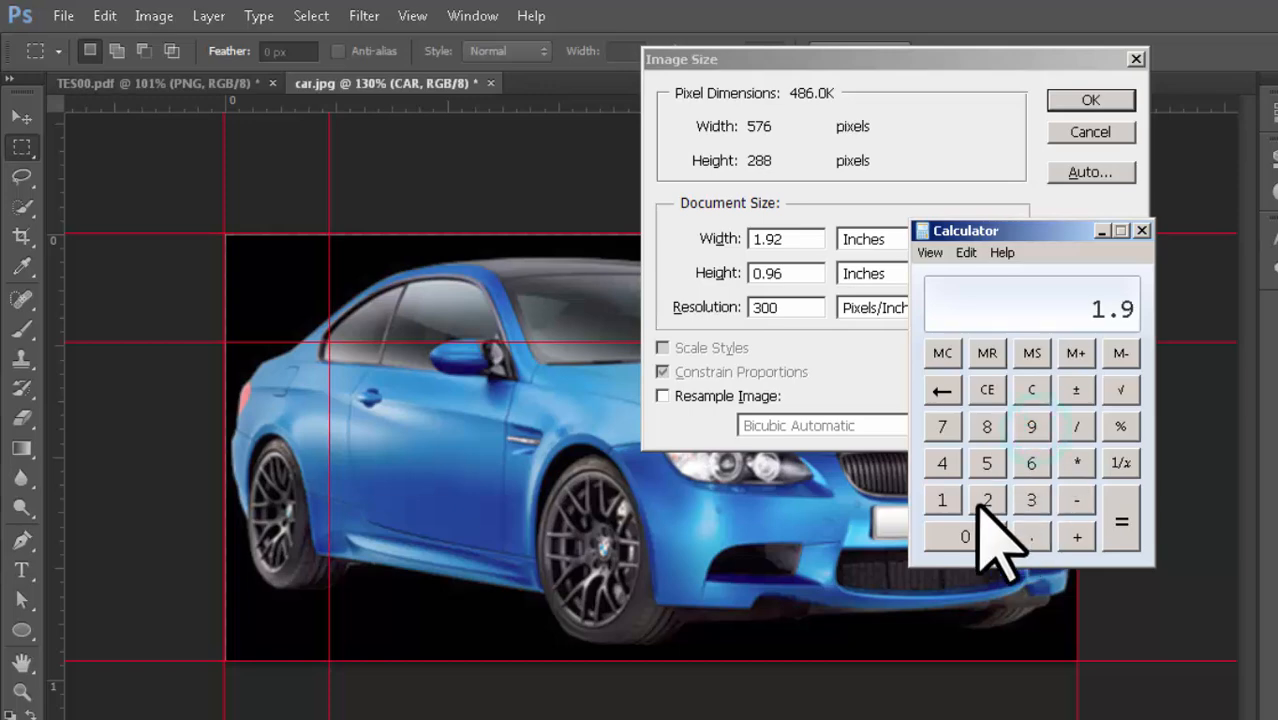
{"action": "left_click", "coordinate": [987, 500]}
{"action": "left_click", "coordinate": [1077, 463]}
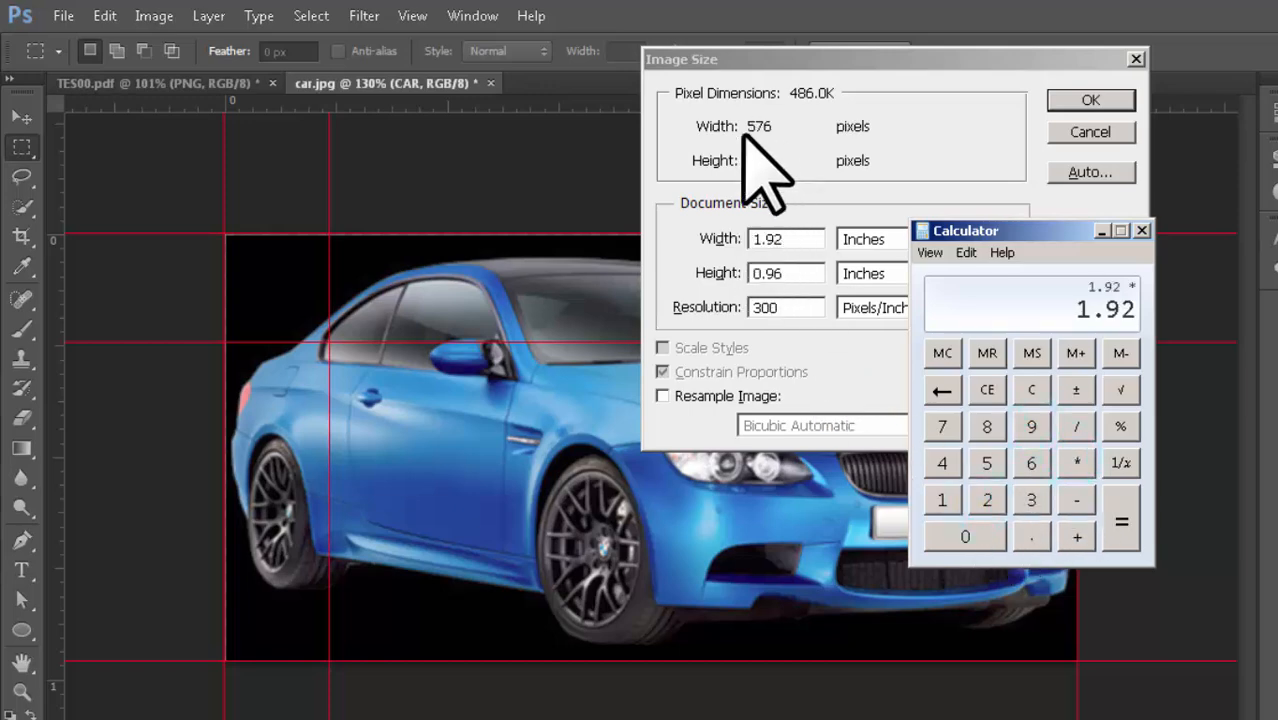
{"action": "left_click", "coordinate": [1031, 498]}
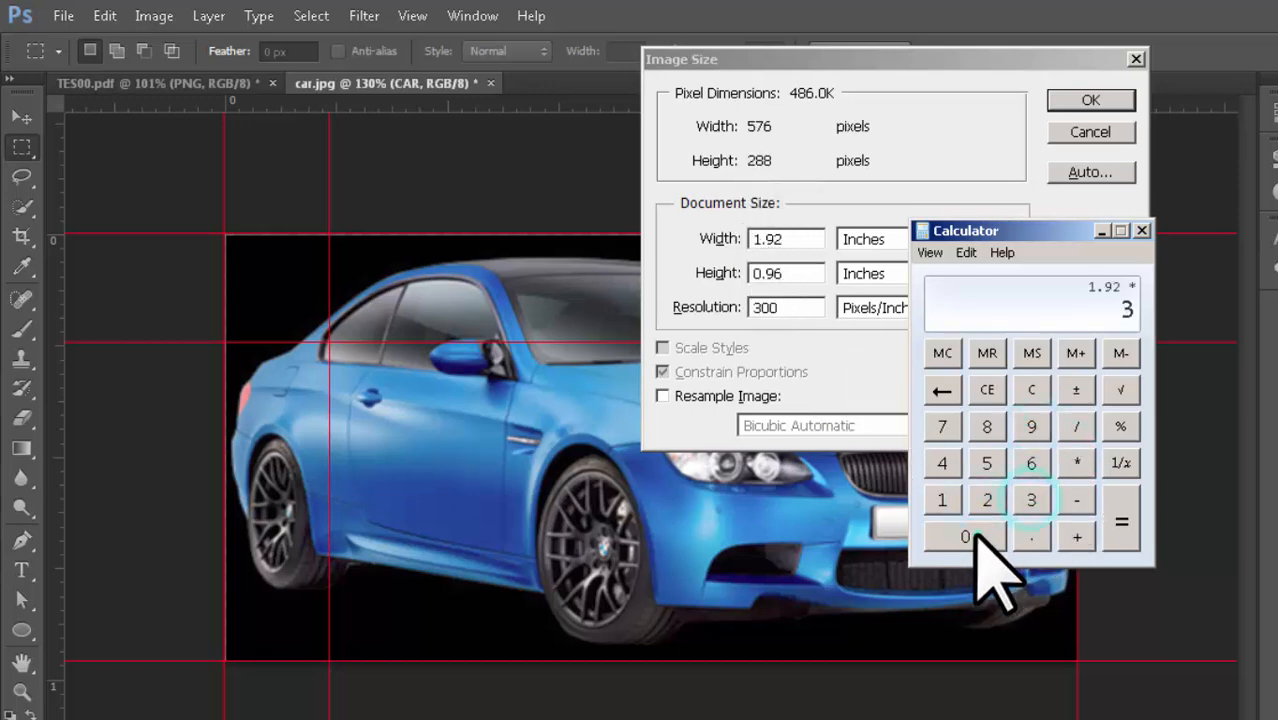
{"action": "double_click", "coordinate": [980, 536]}
{"action": "left_click", "coordinate": [1125, 505]}
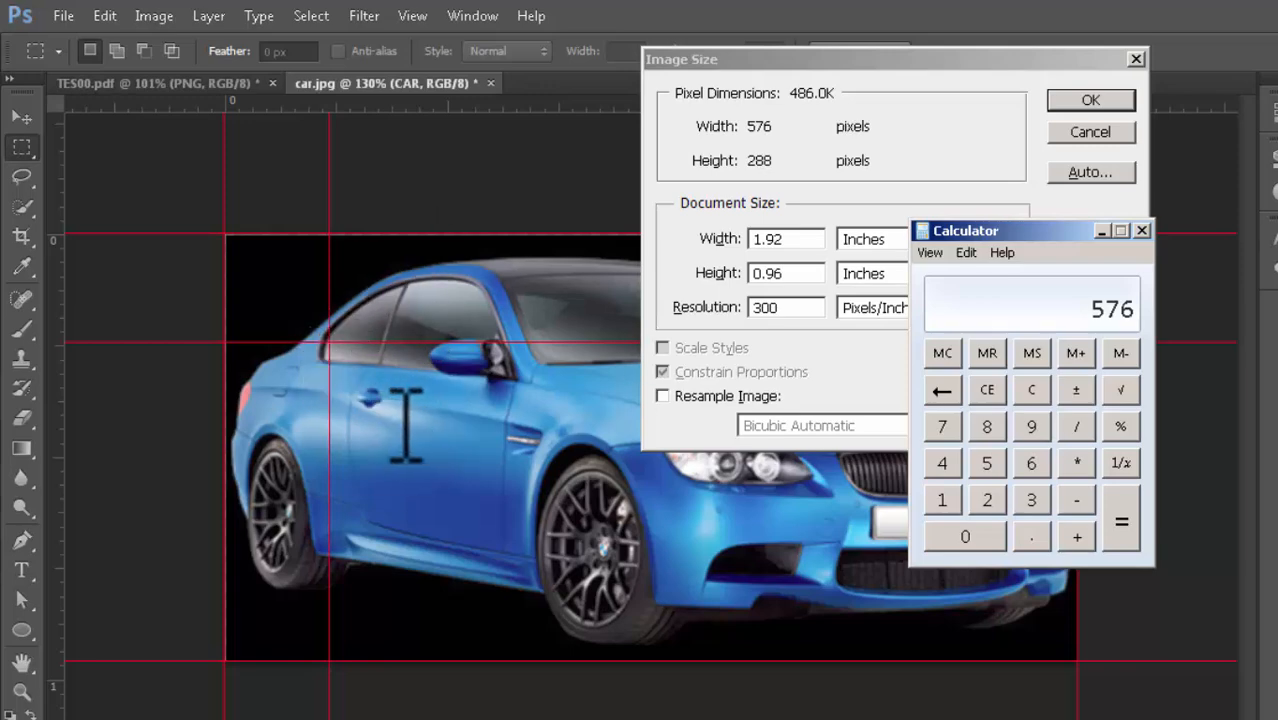
Step: Multiply the document height of 0.96 by the resolution of 300 in Calculator and return to the Image Size settings
{"action": "left_click", "coordinate": [975, 532]}
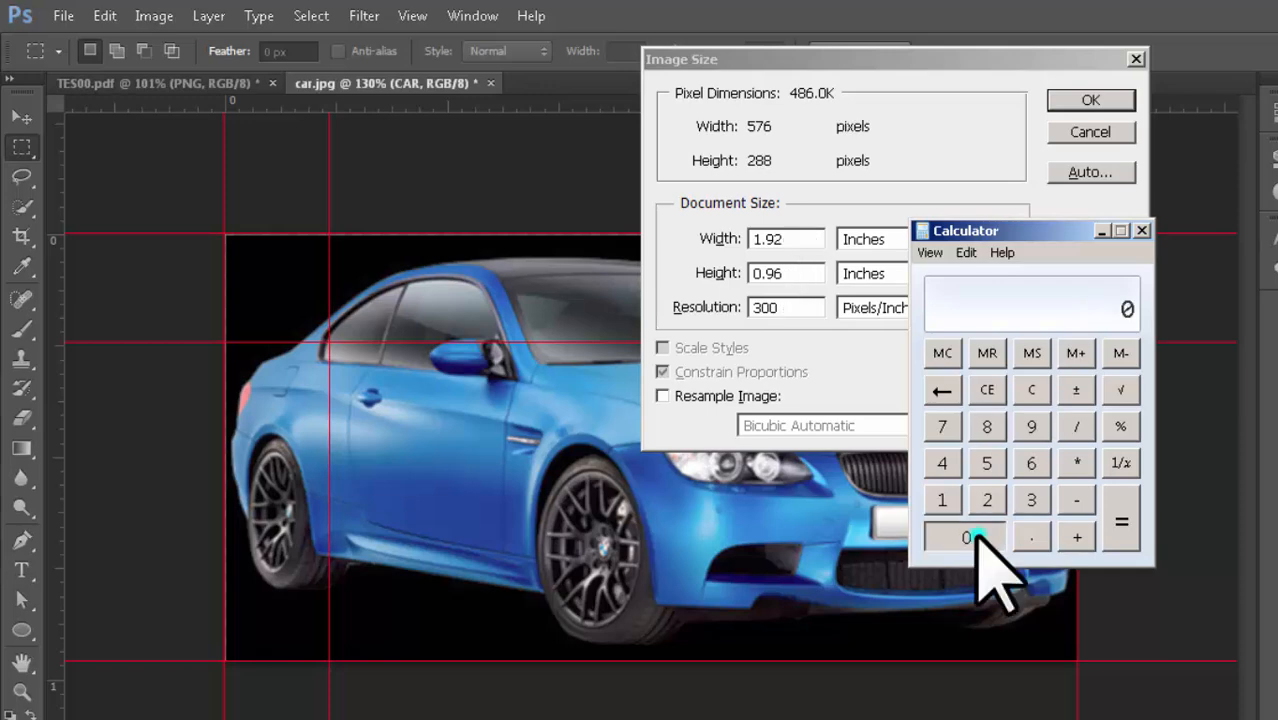
{"action": "left_click", "coordinate": [1033, 535]}
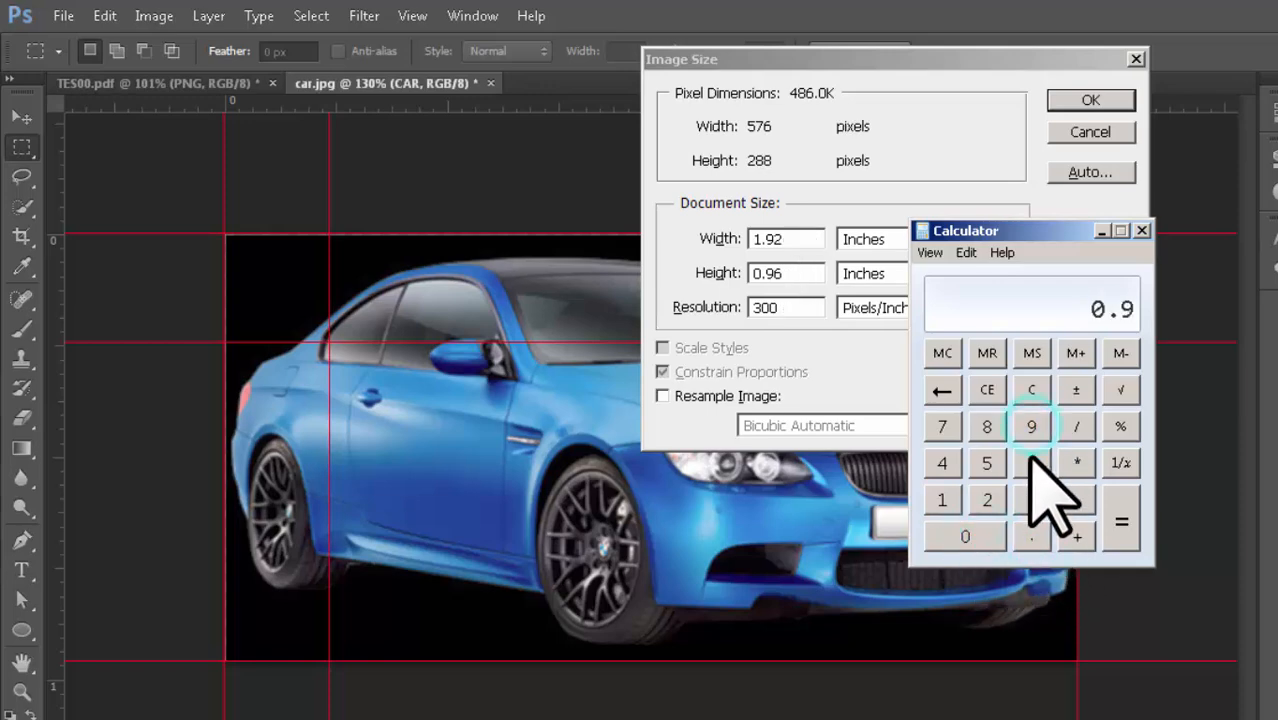
{"action": "left_click", "coordinate": [1031, 462]}
{"action": "left_click", "coordinate": [1077, 462]}
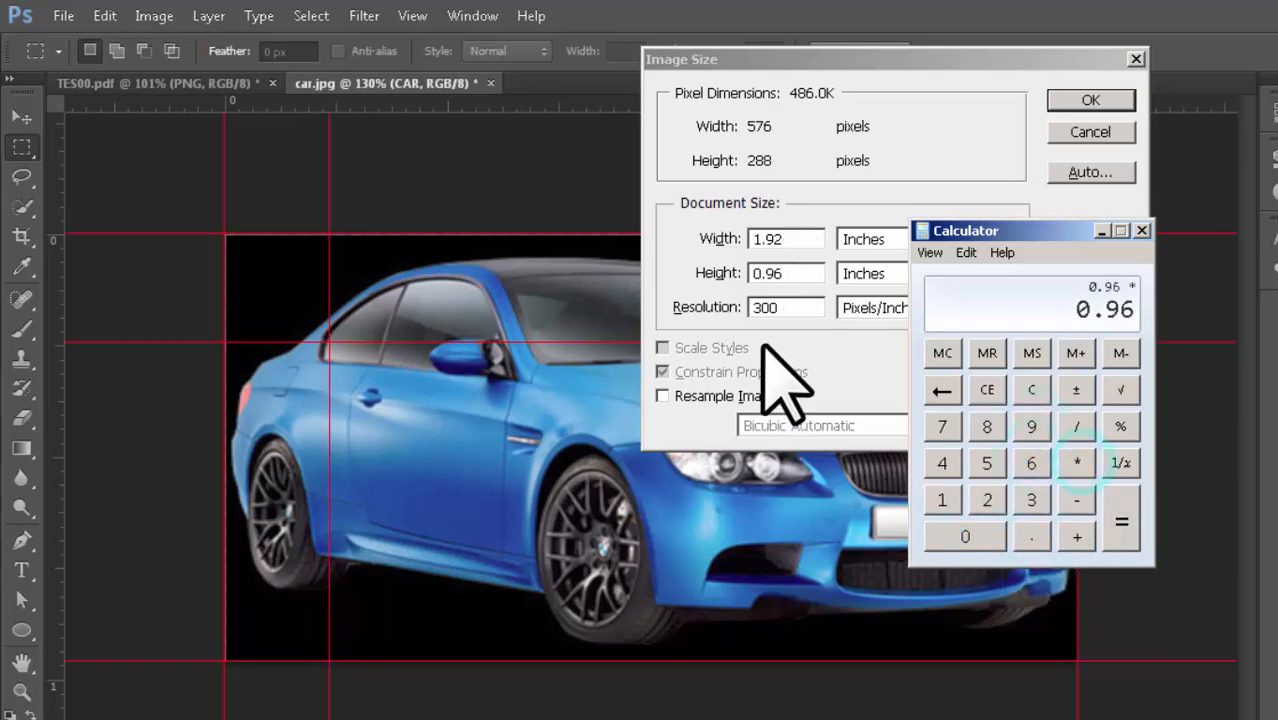
{"action": "left_click", "coordinate": [1033, 497]}
{"action": "double_click", "coordinate": [970, 535]}
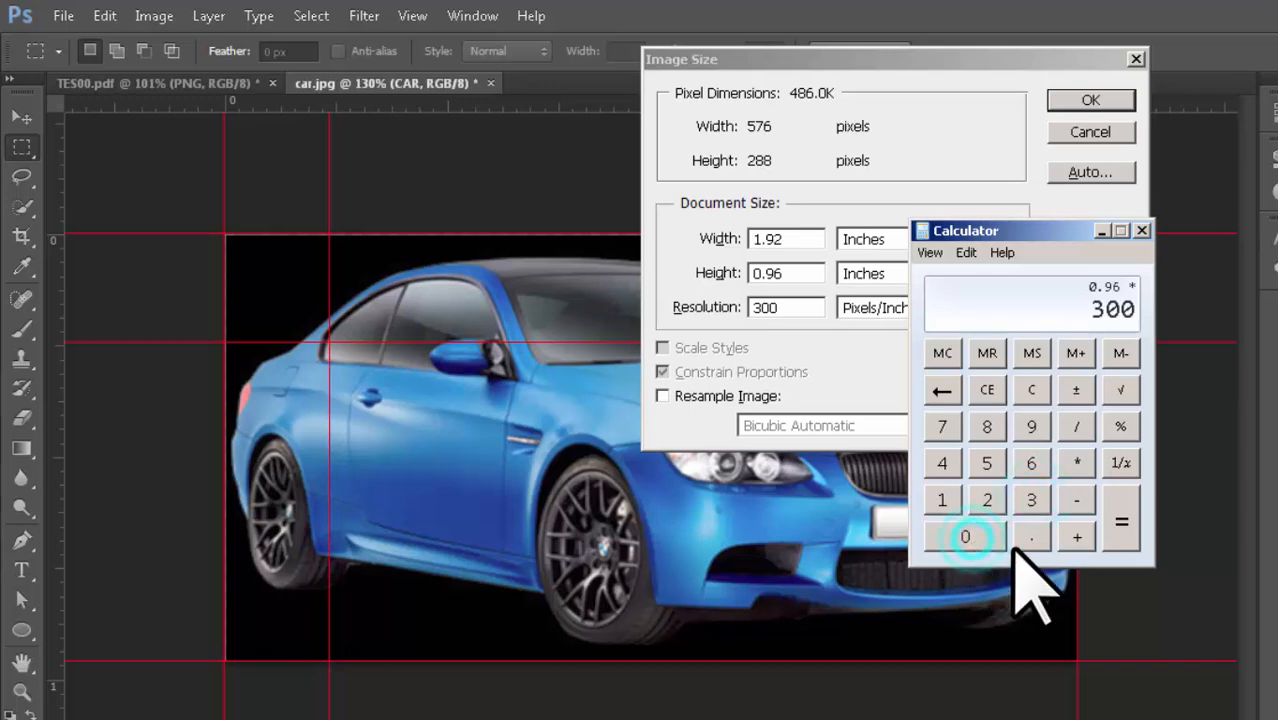
{"action": "left_click", "coordinate": [1122, 522]}
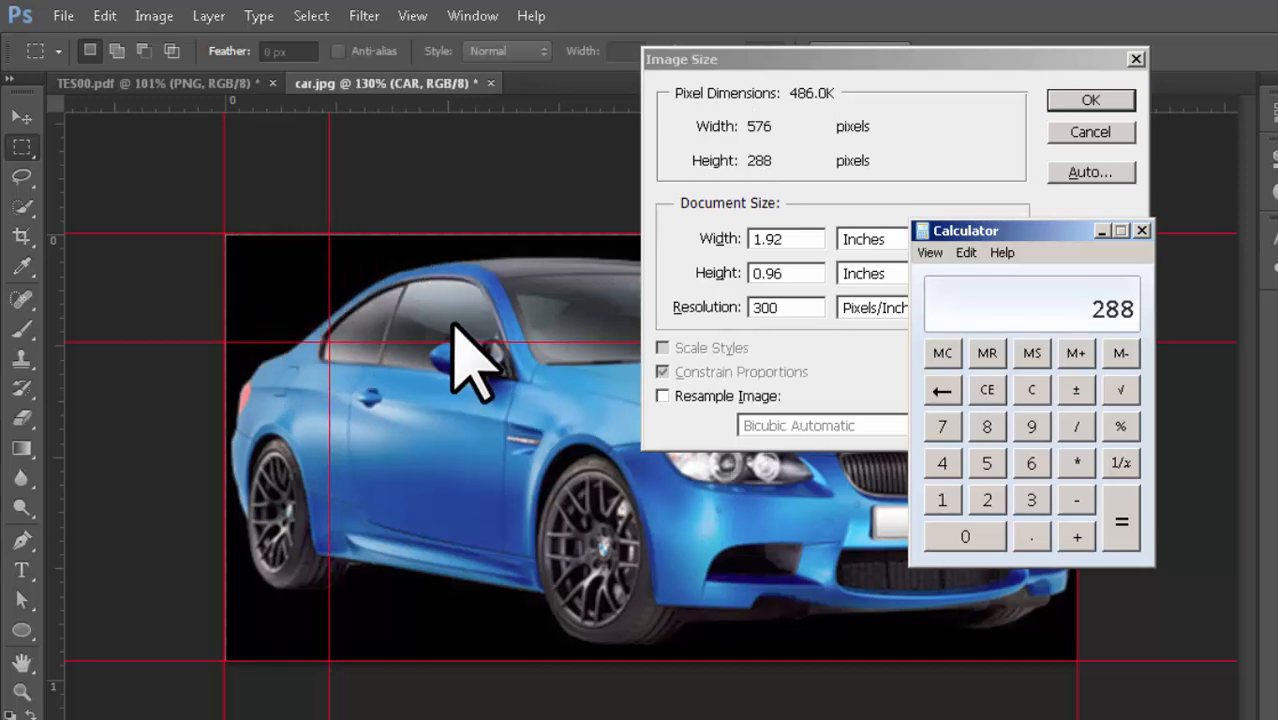
{"action": "left_click_drag", "start_coordinate": [1056, 229], "coordinate": [1216, 227]}
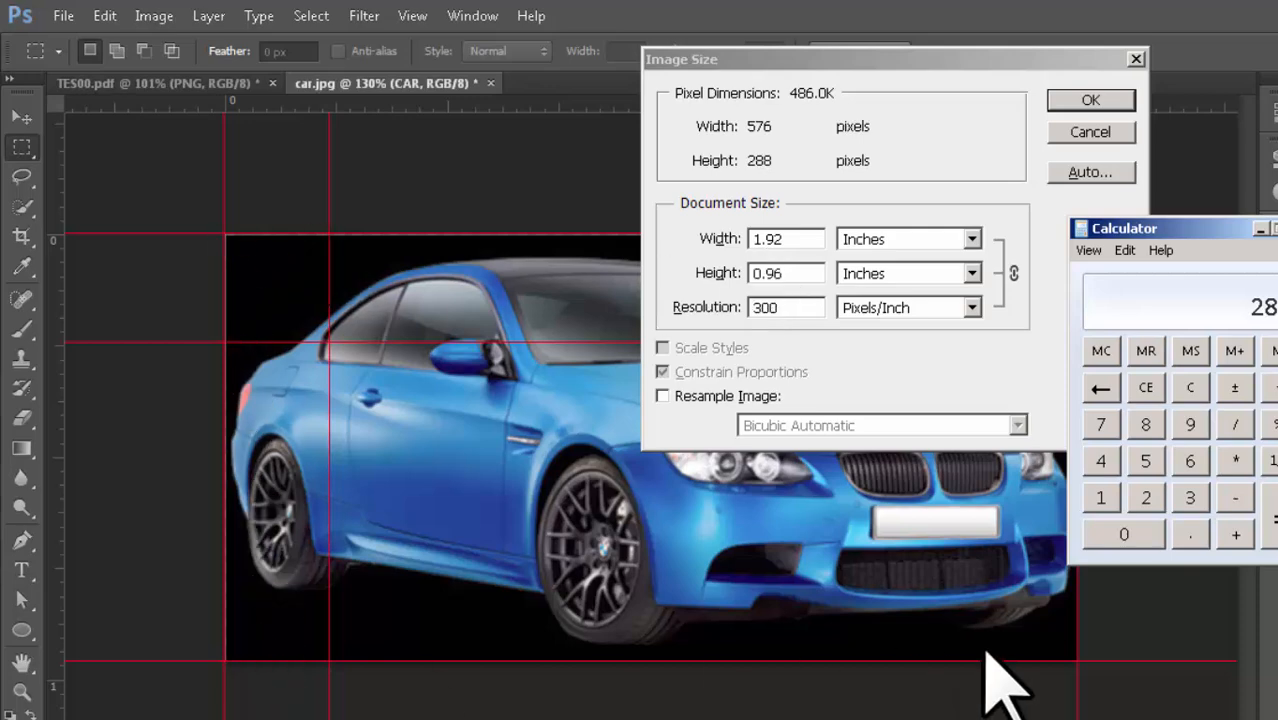
{"action": "left_click", "coordinate": [1262, 229]}
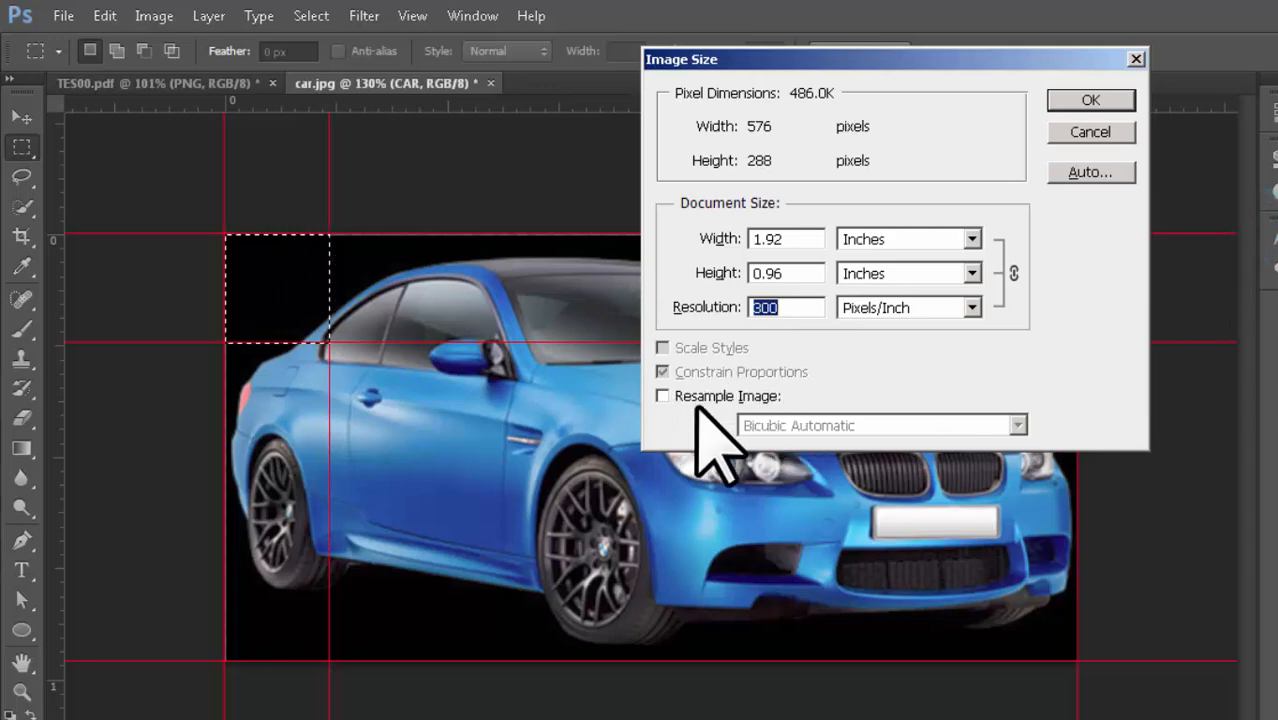
Step: Try a resolution of 100 pixels/inch with image resampling enabled, apply it, and undo the image size change
{"action": "left_click", "coordinate": [663, 396]}
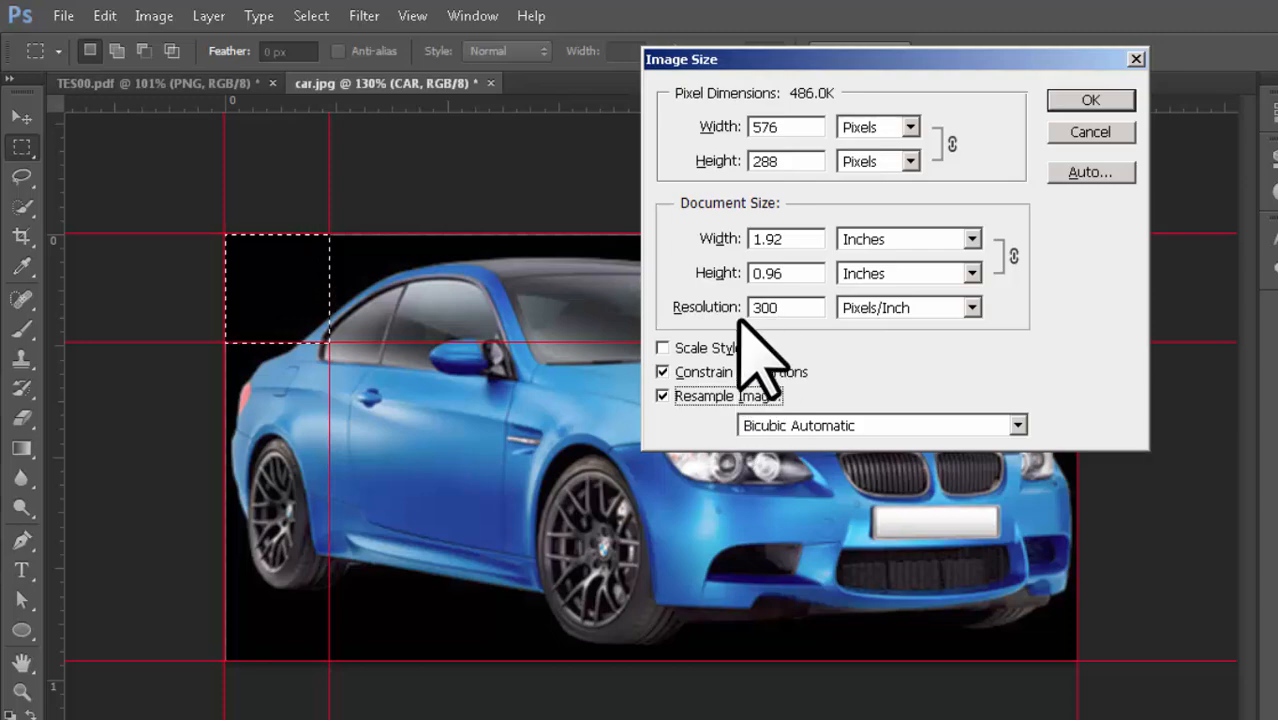
{"action": "double_click", "coordinate": [808, 305]}
{"action": "key", "text": "BackSpace"}
{"action": "type", "text": "100"}
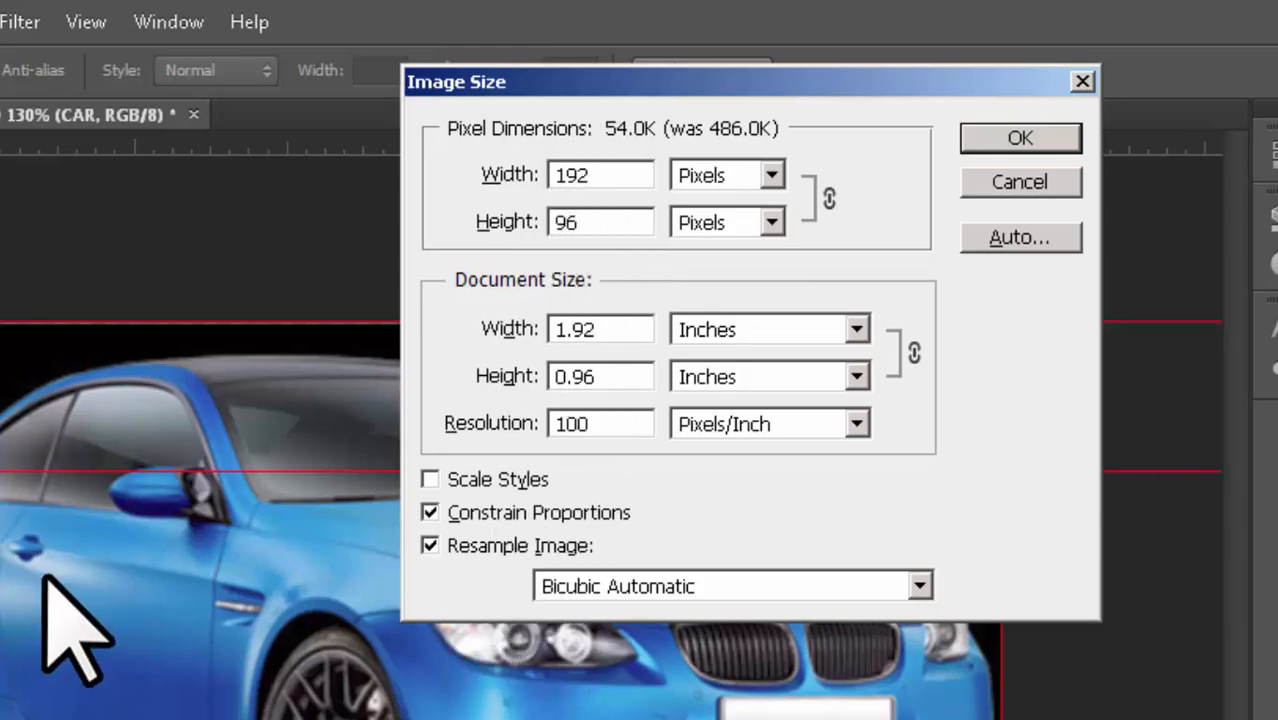
{"action": "left_click", "coordinate": [1040, 134]}
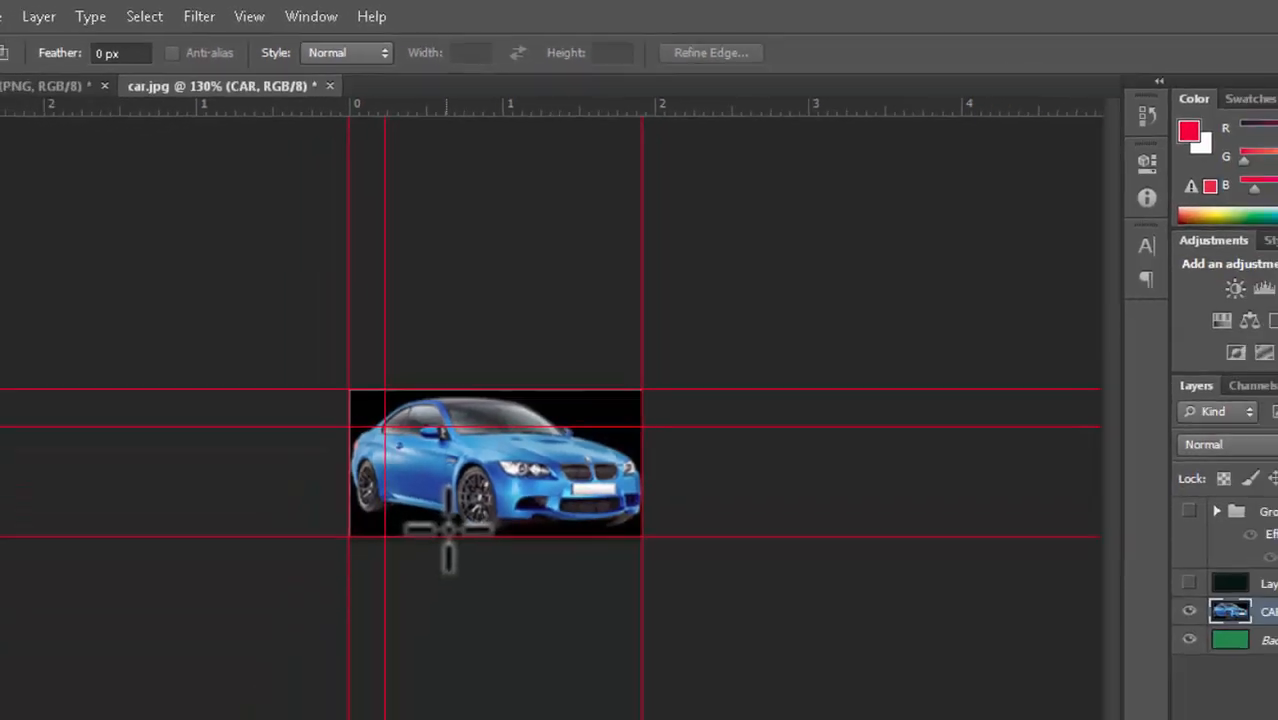
{"action": "key", "text": "ctrl+z"}
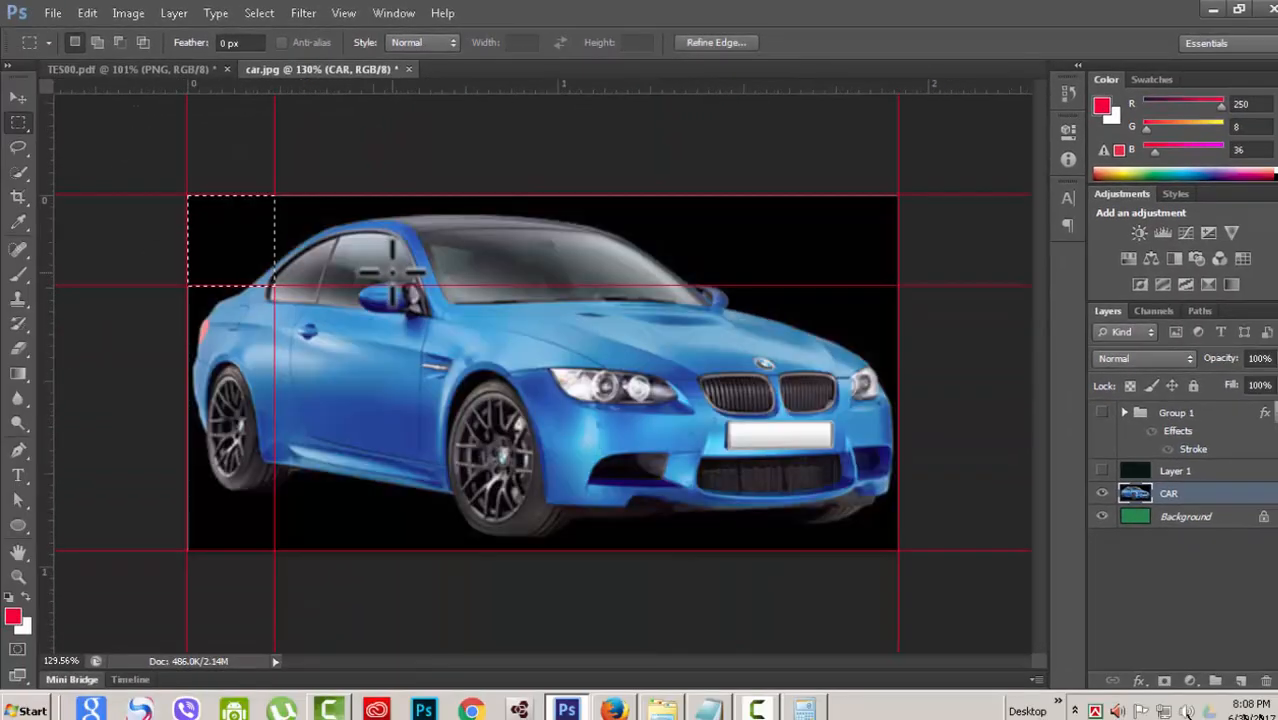
Step: Try a resolution of 60 pixels/inch in the Image Size settings with image resampling enabled, and apply it
{"action": "key", "text": "ctrl+alt+i"}
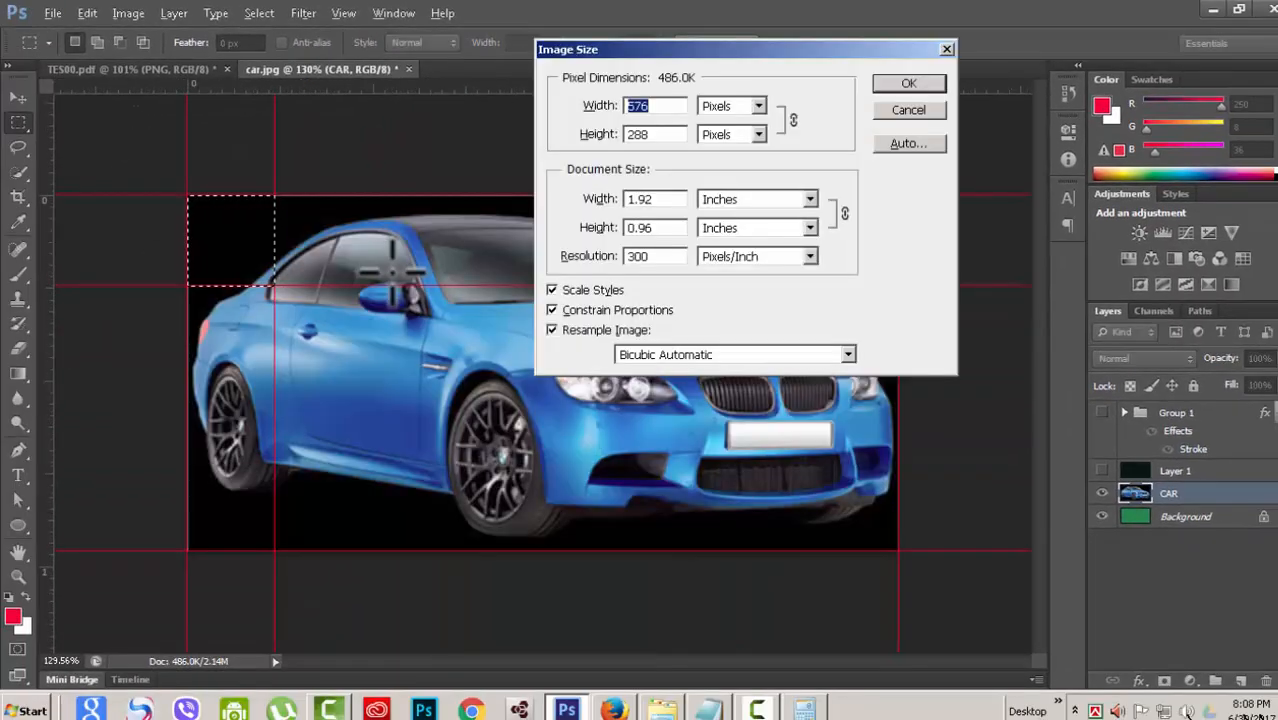
{"action": "left_click_drag", "start_coordinate": [710, 48], "coordinate": [892, 63]}
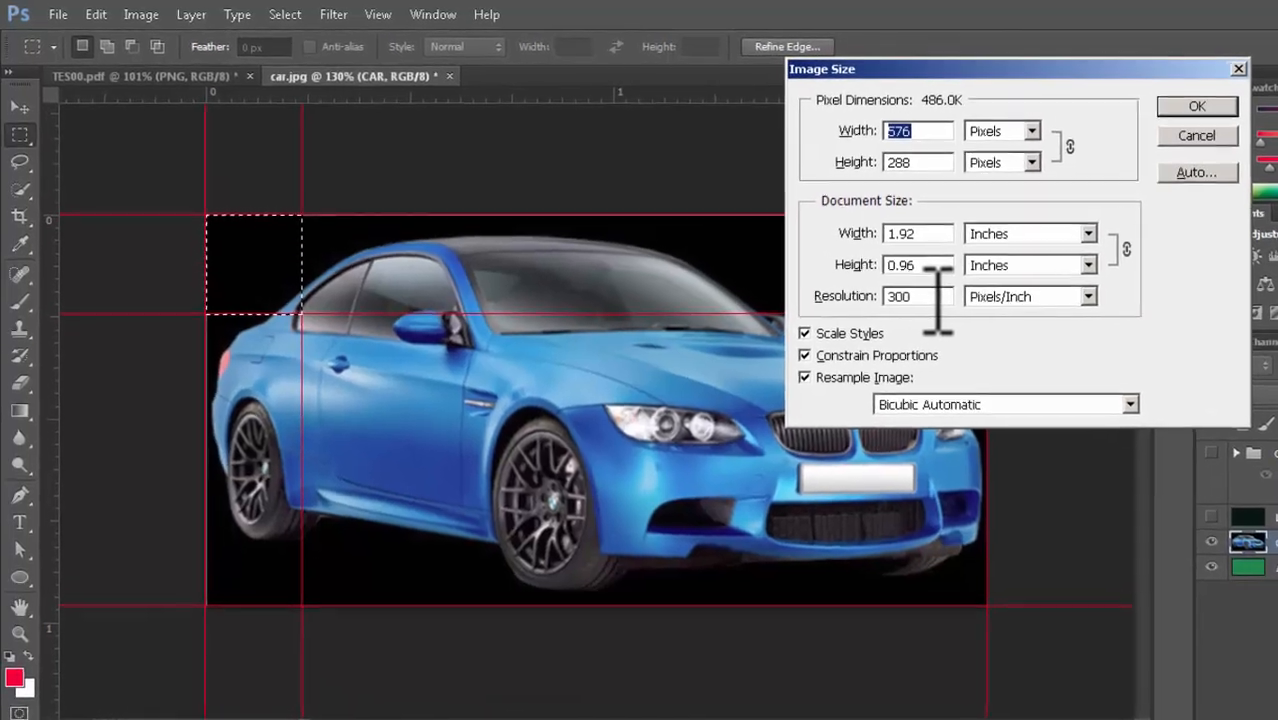
{"action": "left_click", "coordinate": [842, 269]}
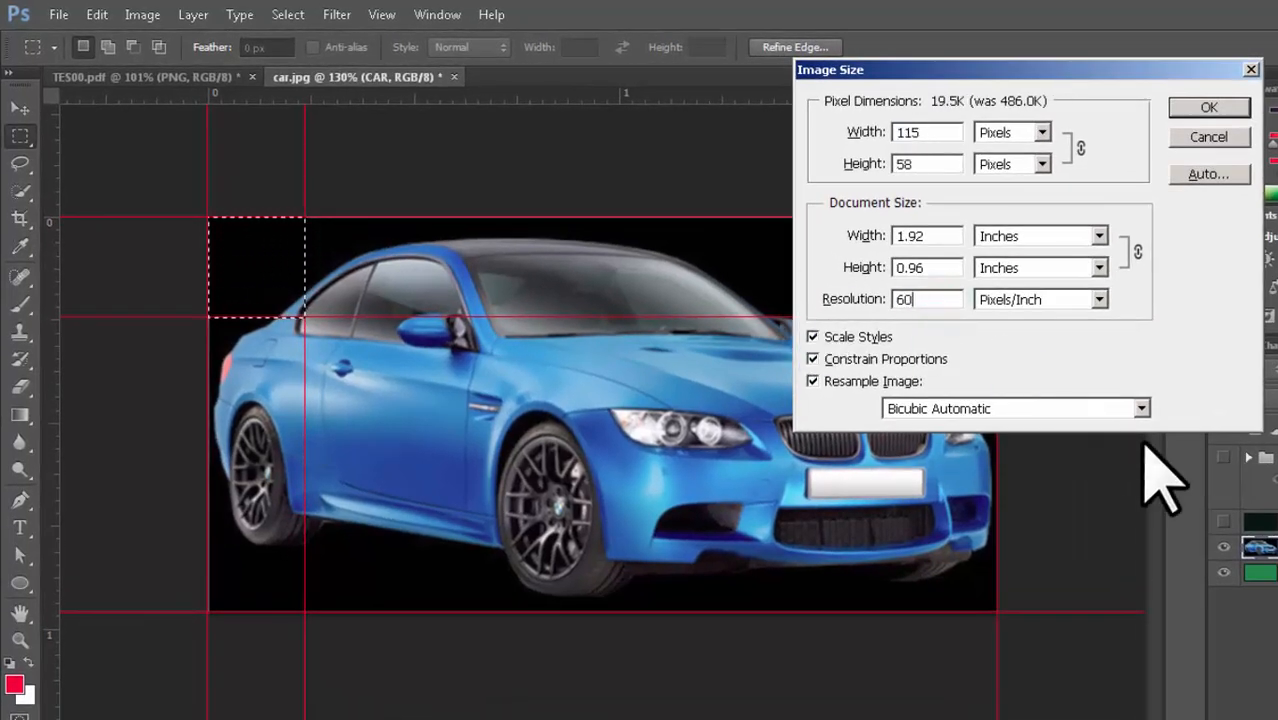
{"action": "left_click", "coordinate": [1210, 108]}
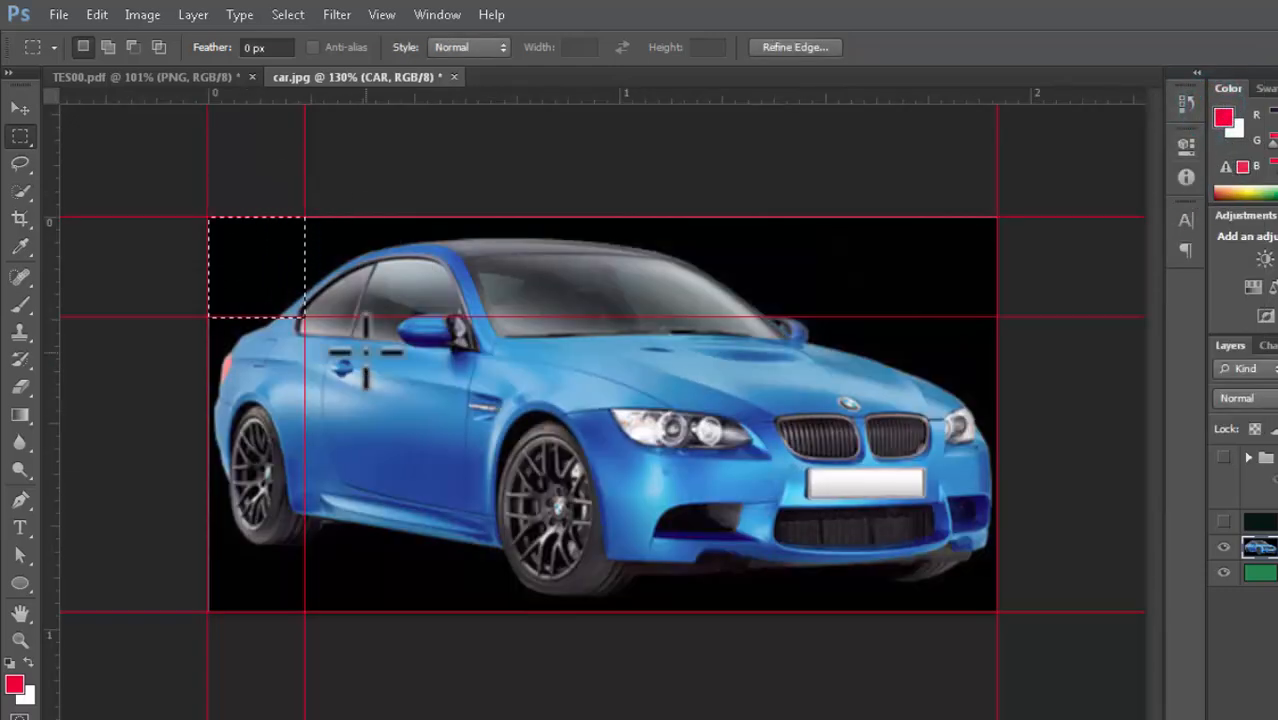
Step: Reopen the Image Size settings, turn off image resampling, and examine the resolution unit choices while keeping Pixels/Inch
{"action": "key", "text": "ctrl+alt+i"}
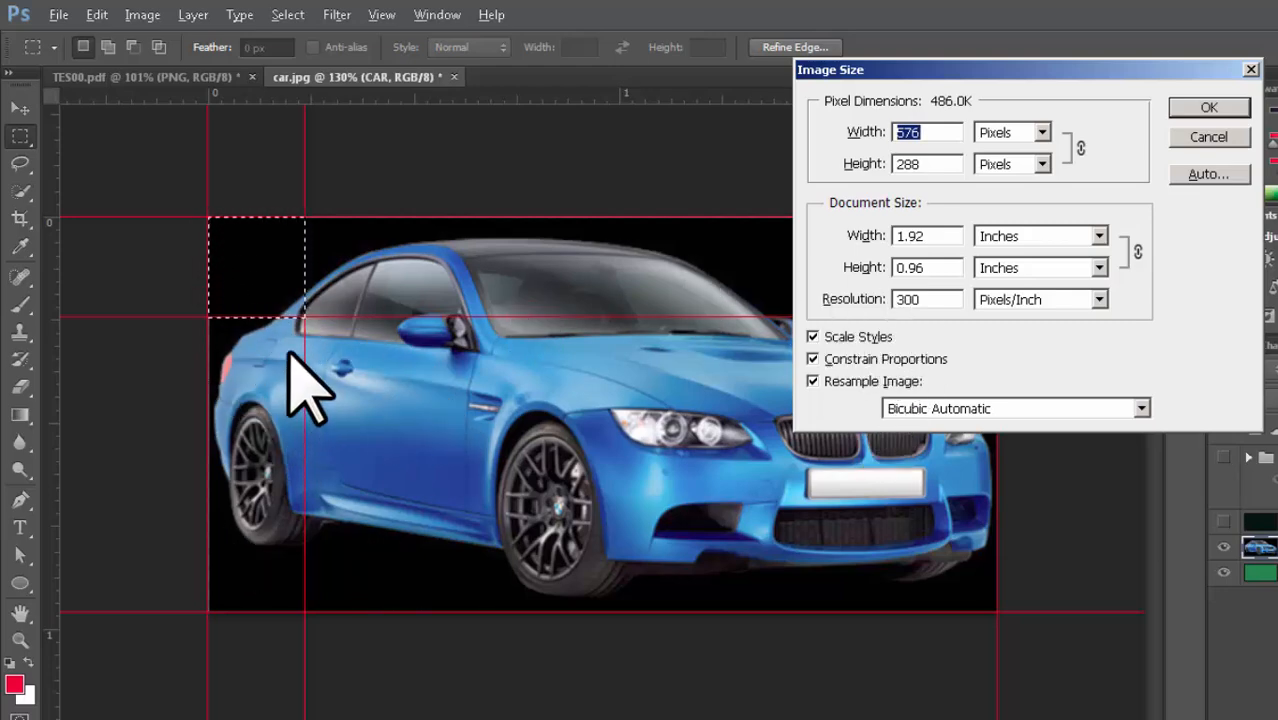
{"action": "left_click", "coordinate": [813, 381]}
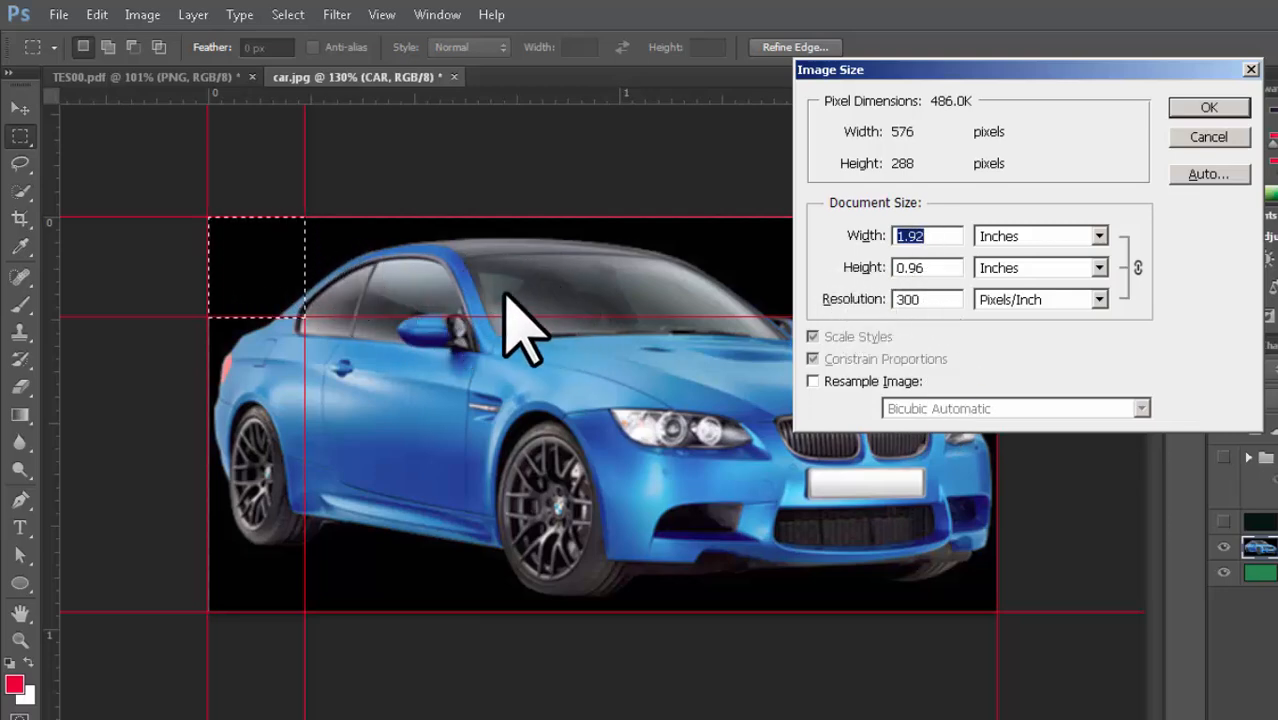
{"action": "left_click", "coordinate": [1102, 298]}
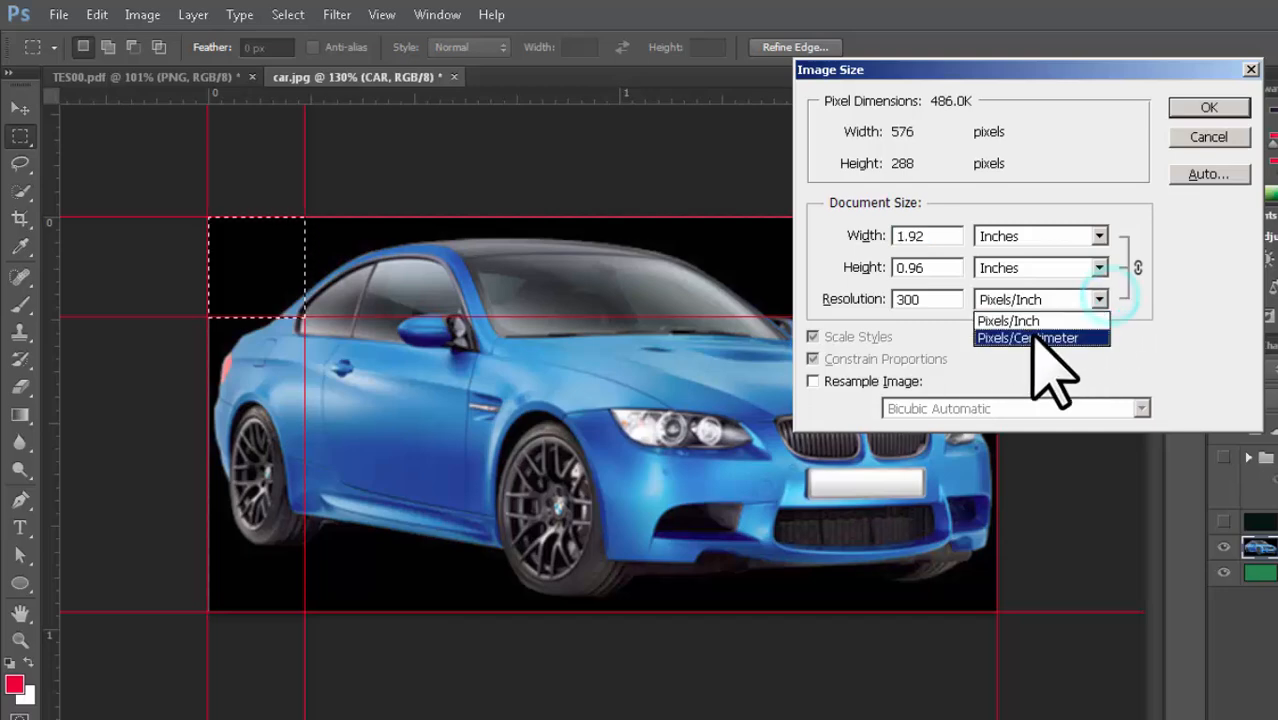
{"action": "left_click", "coordinate": [1106, 298]}
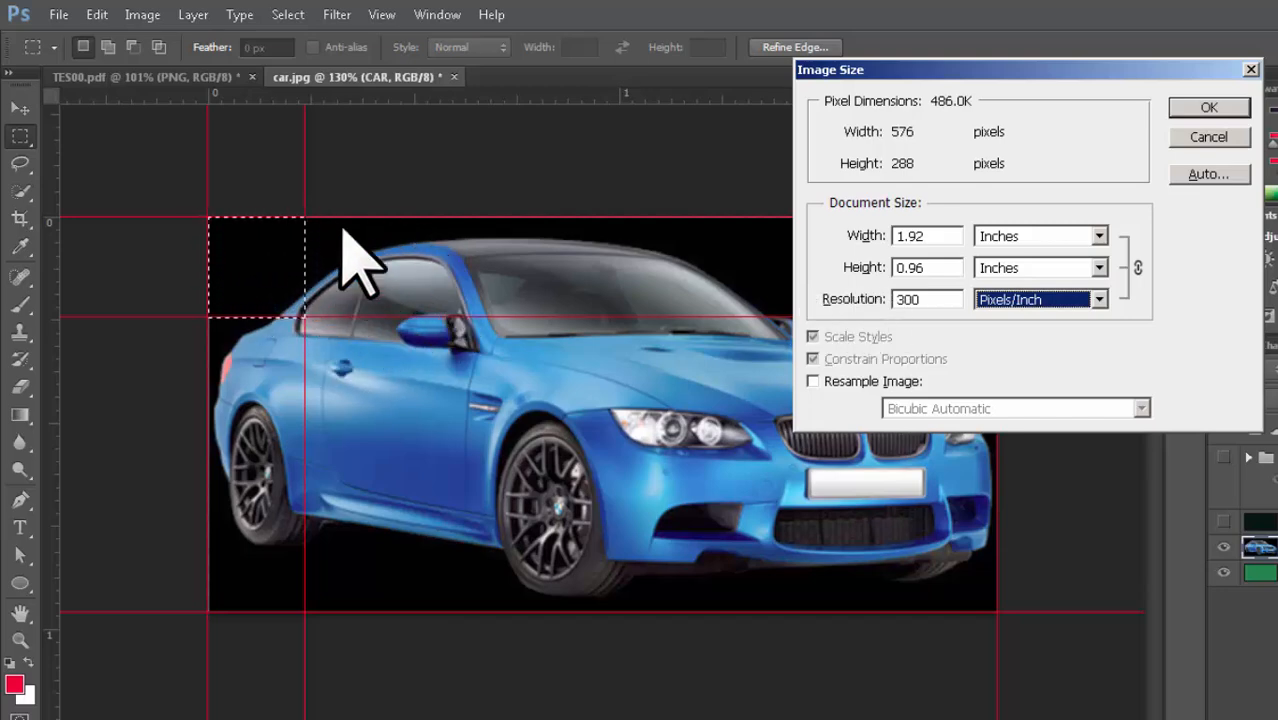
{"action": "left_click", "coordinate": [1100, 299]}
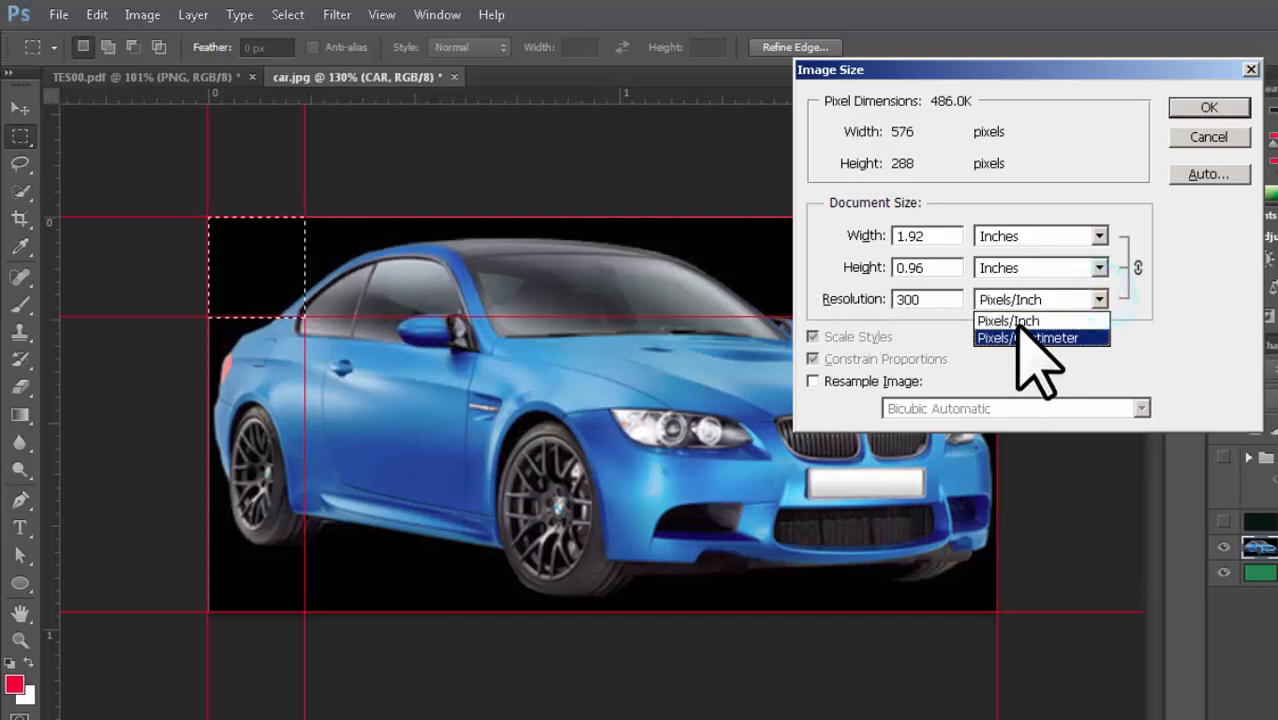
{"action": "left_click", "coordinate": [1073, 320]}
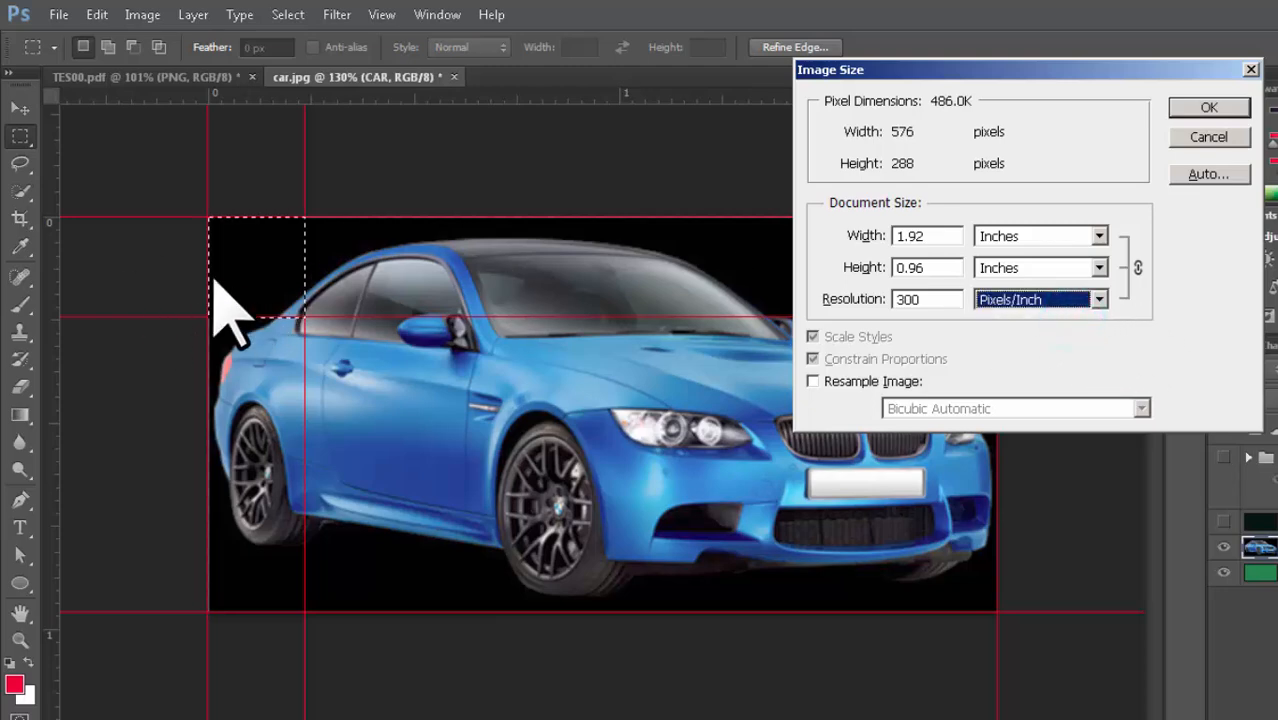
Step: Turn image resampling back on, disable Scale Styles, and apply the Image Size settings
{"action": "left_click", "coordinate": [826, 382]}
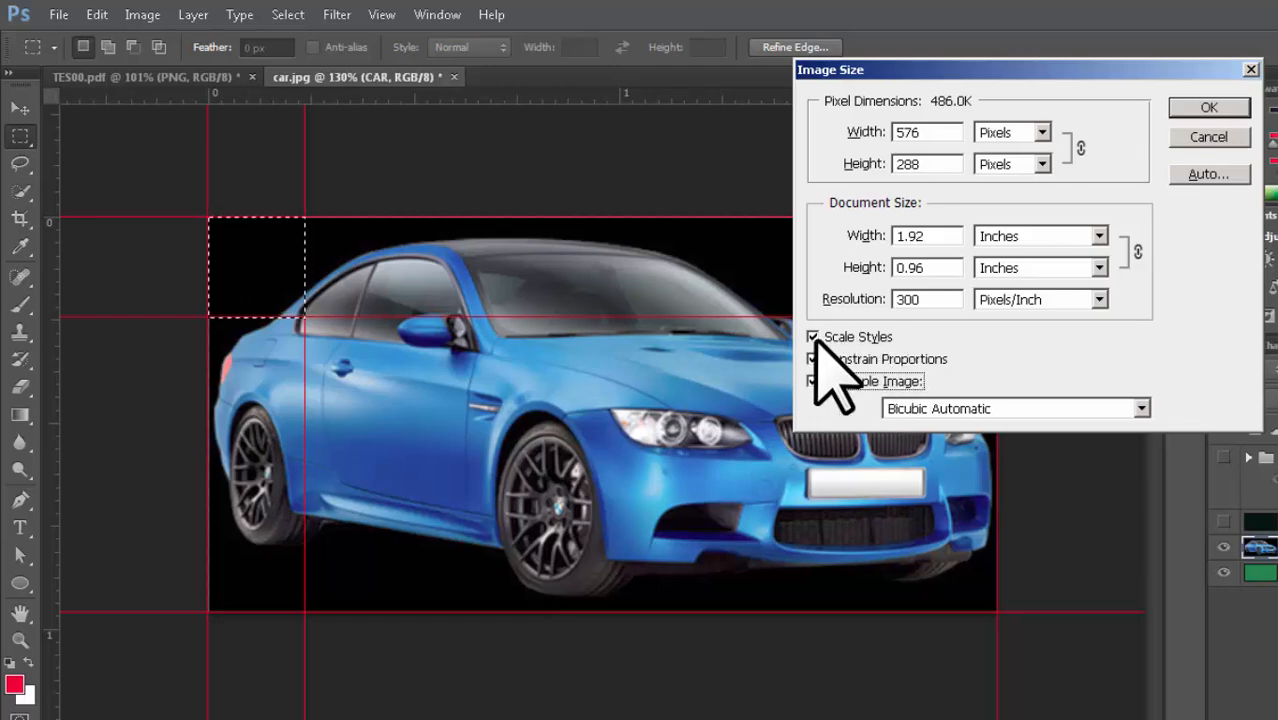
{"action": "left_click_drag", "start_coordinate": [1200, 70], "coordinate": [905, 81]}
{"action": "left_click", "coordinate": [518, 347]}
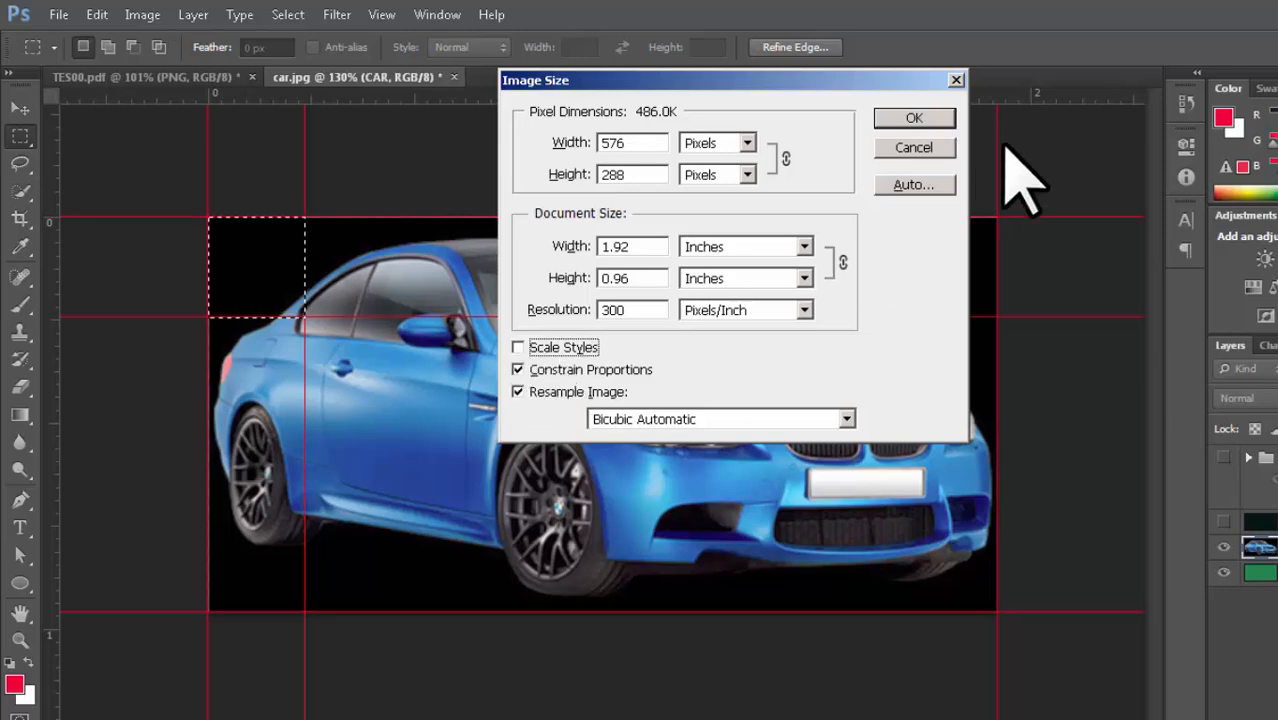
{"action": "left_click", "coordinate": [938, 118]}
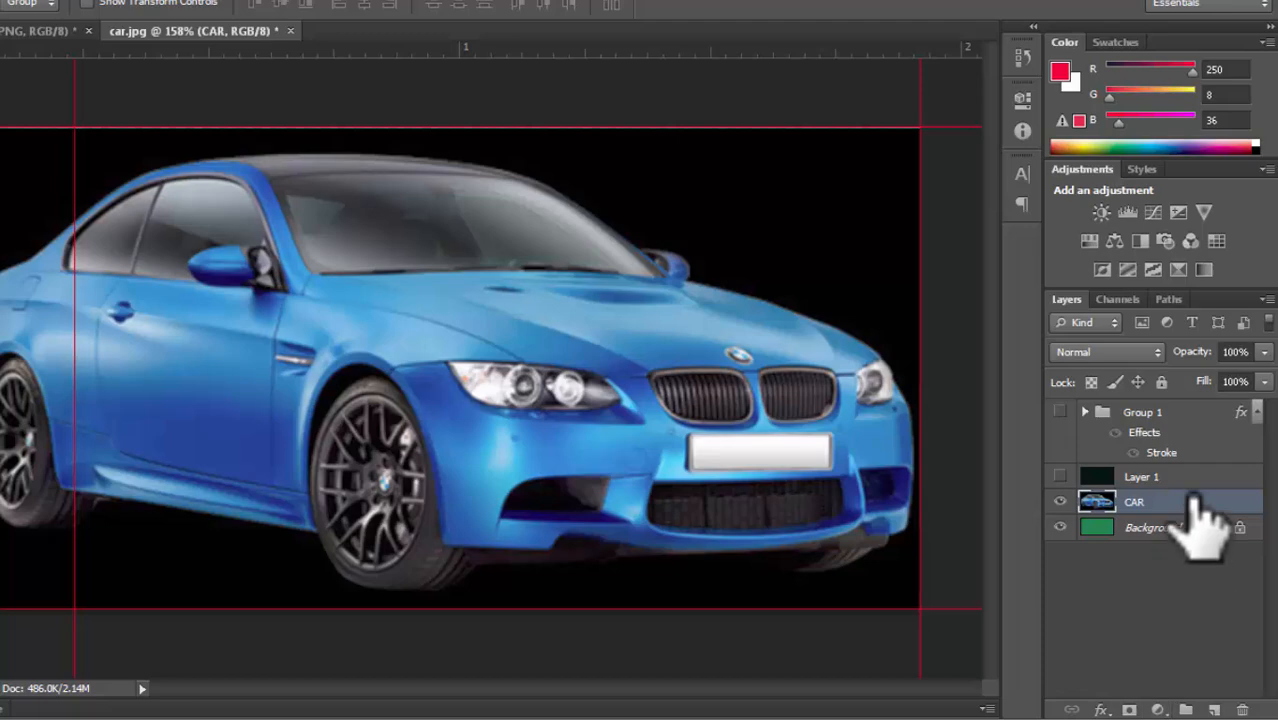
Step: Add a Bevel & Emboss style with Texture at 100% scale and +100% depth to the CAR layer
{"action": "double_click", "coordinate": [1195, 500]}
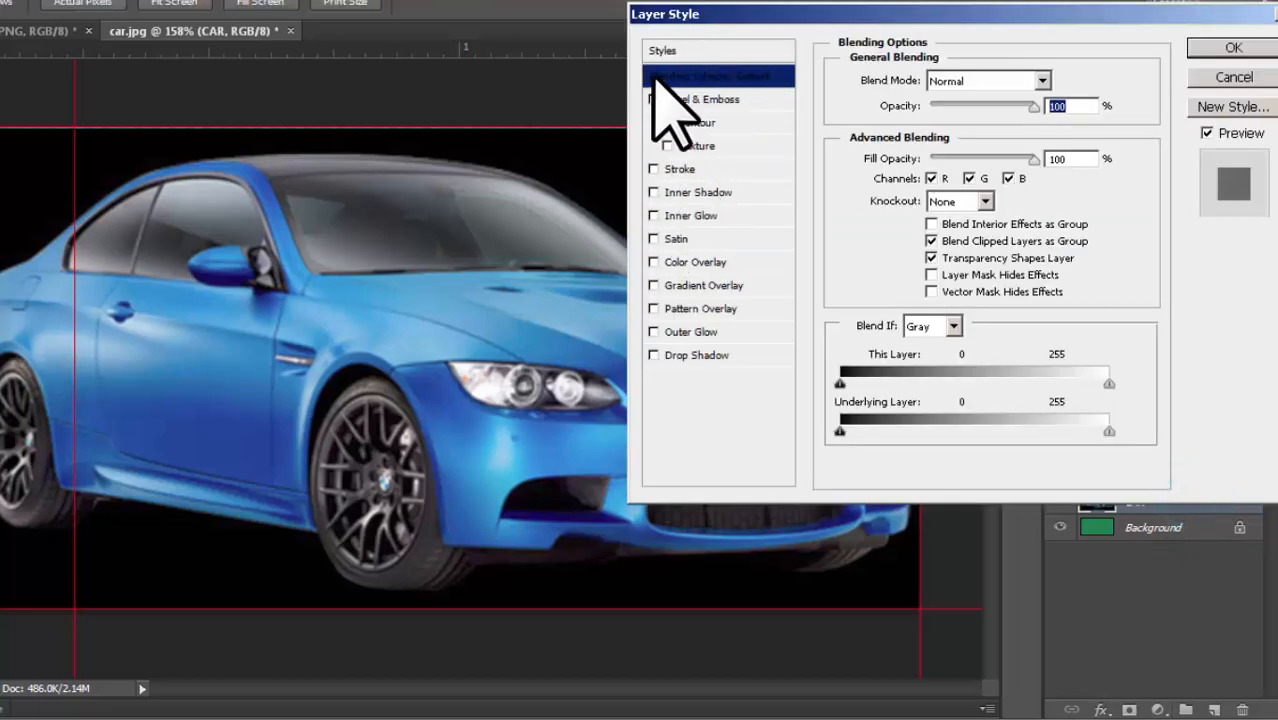
{"action": "left_click", "coordinate": [667, 146]}
{"action": "left_click", "coordinate": [705, 146]}
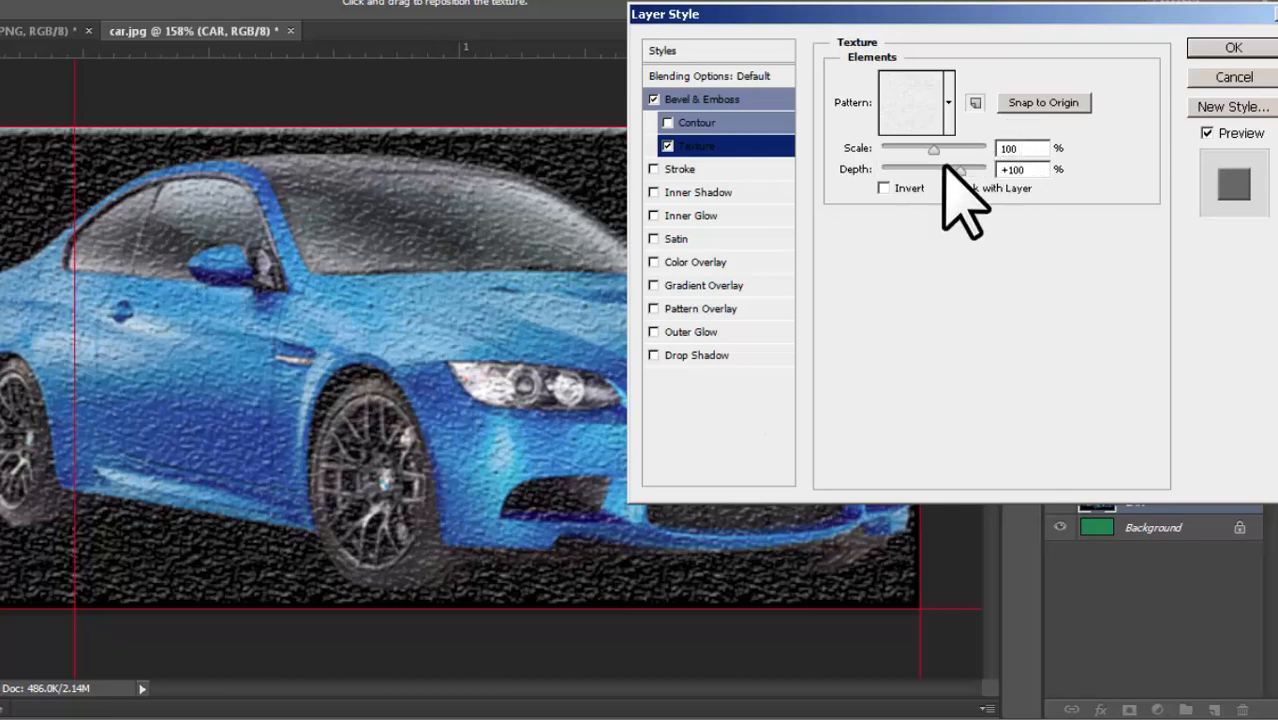
{"action": "left_click", "coordinate": [1234, 48]}
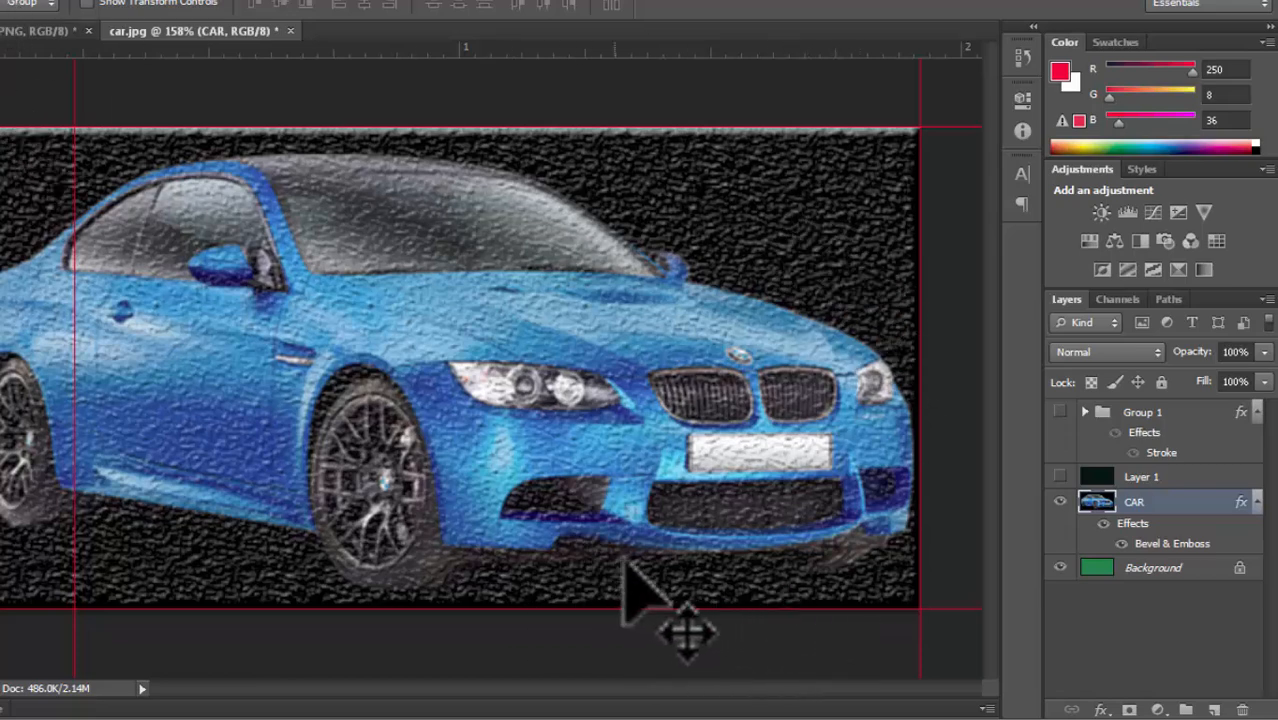
Step: Try a document width of 8 inches with Scale Styles off, inspect the resized texture, and undo the size change
{"action": "key", "text": "ctrl+alt+i"}
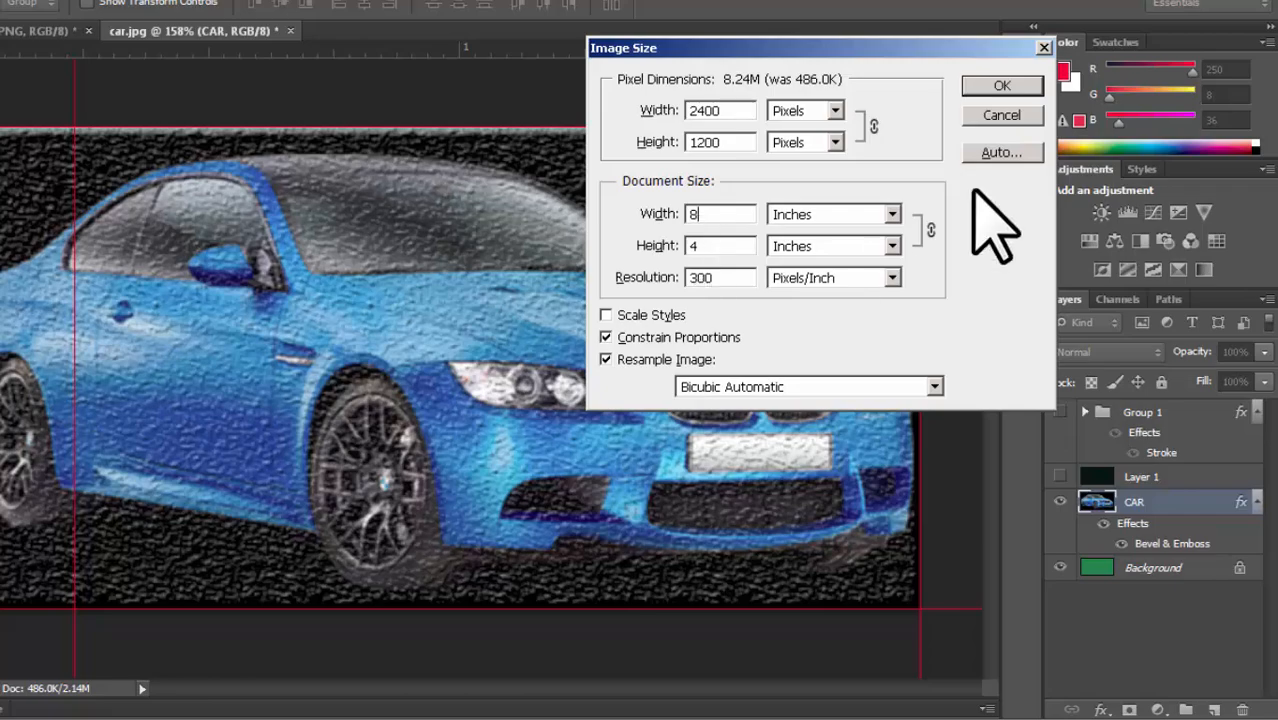
{"action": "left_click", "coordinate": [1001, 86]}
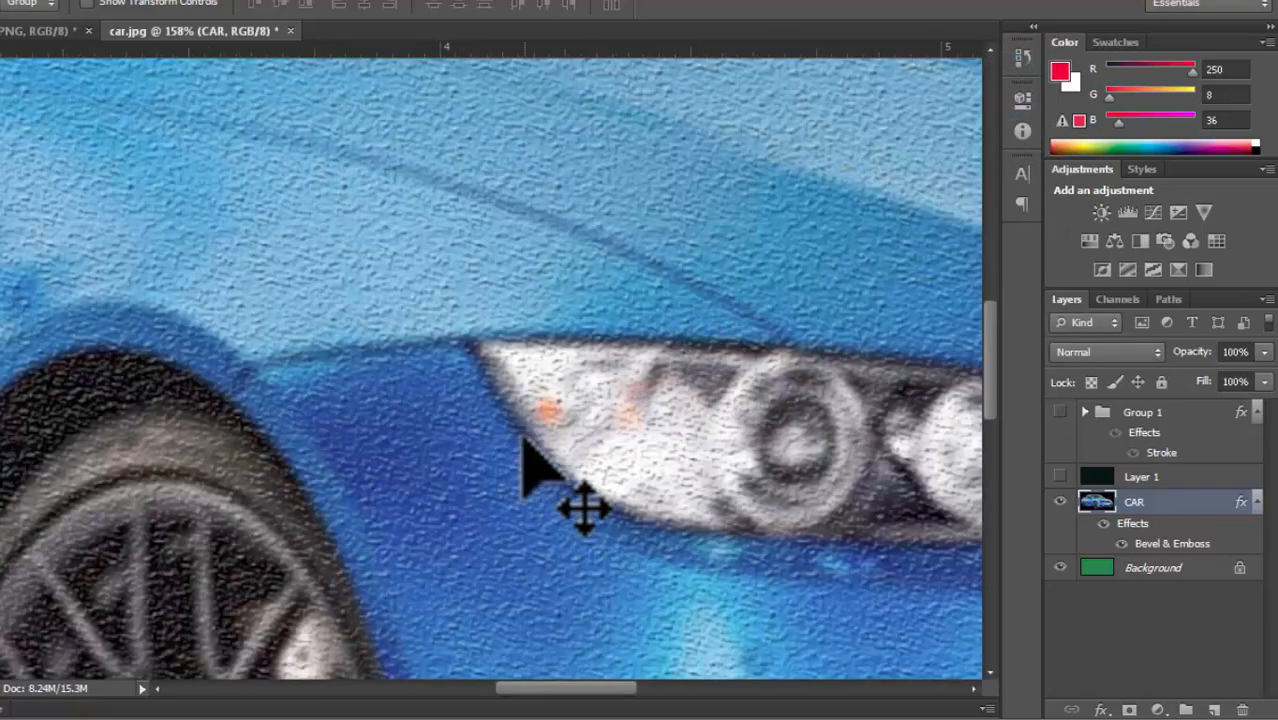
{"action": "scroll", "coordinate": [597, 513], "scroll_direction": "down", "scroll_amount": 5}
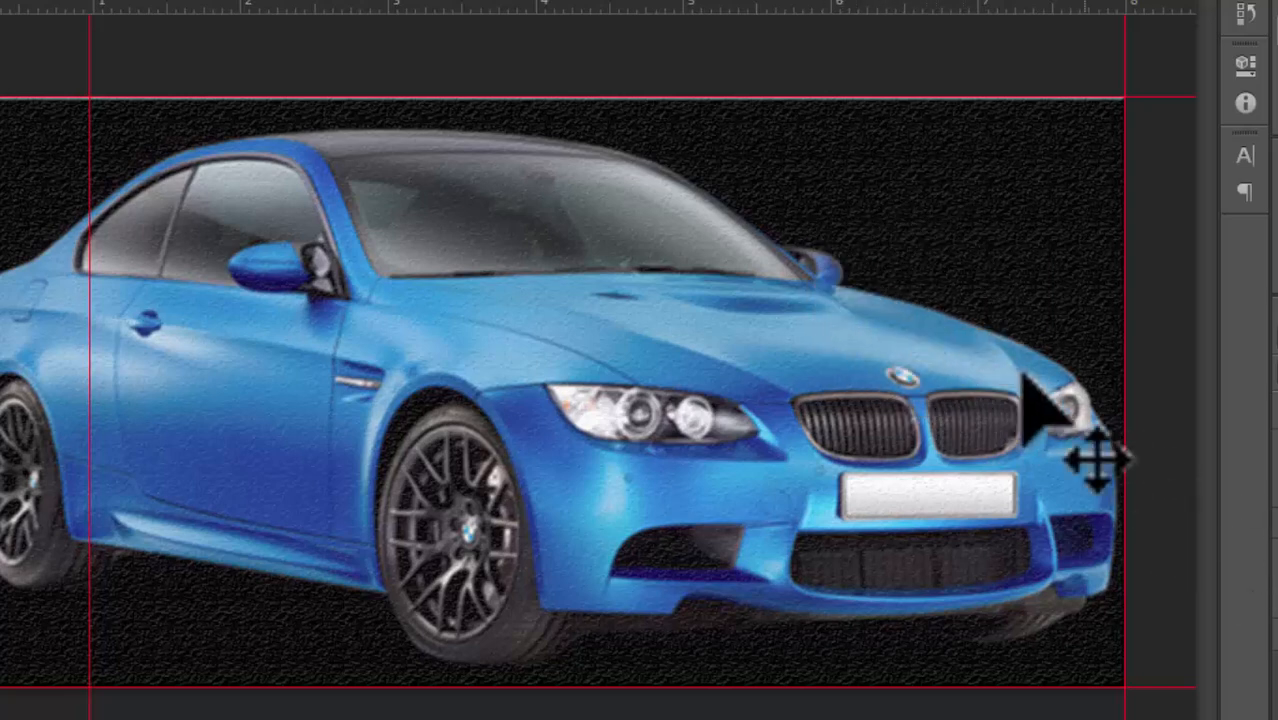
{"action": "key", "text": "ctrl+z"}
{"action": "key", "text": "ctrl+plus"}
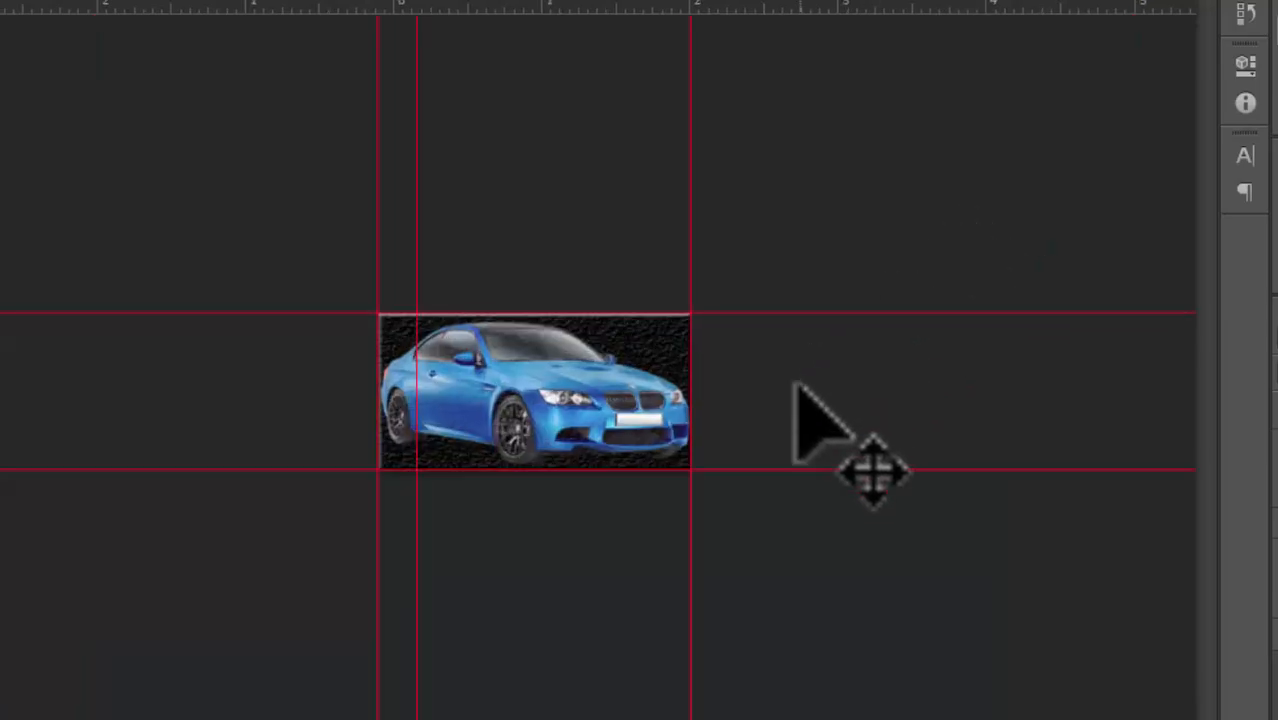
{"action": "key", "text": "ctrl+plus"}
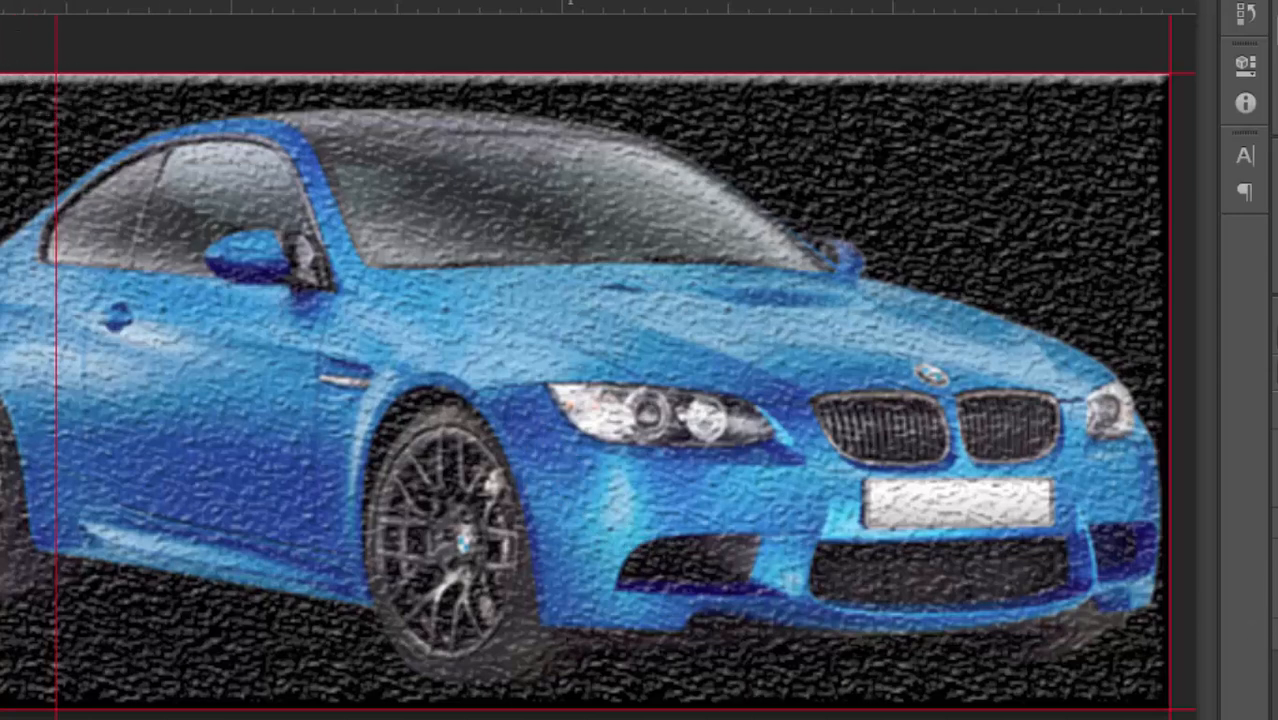
Step: Resize the image to a document width of 8 inches with Scale Styles enabled, and inspect the scaled texture
{"action": "key", "text": "ctrl+alt+i"}
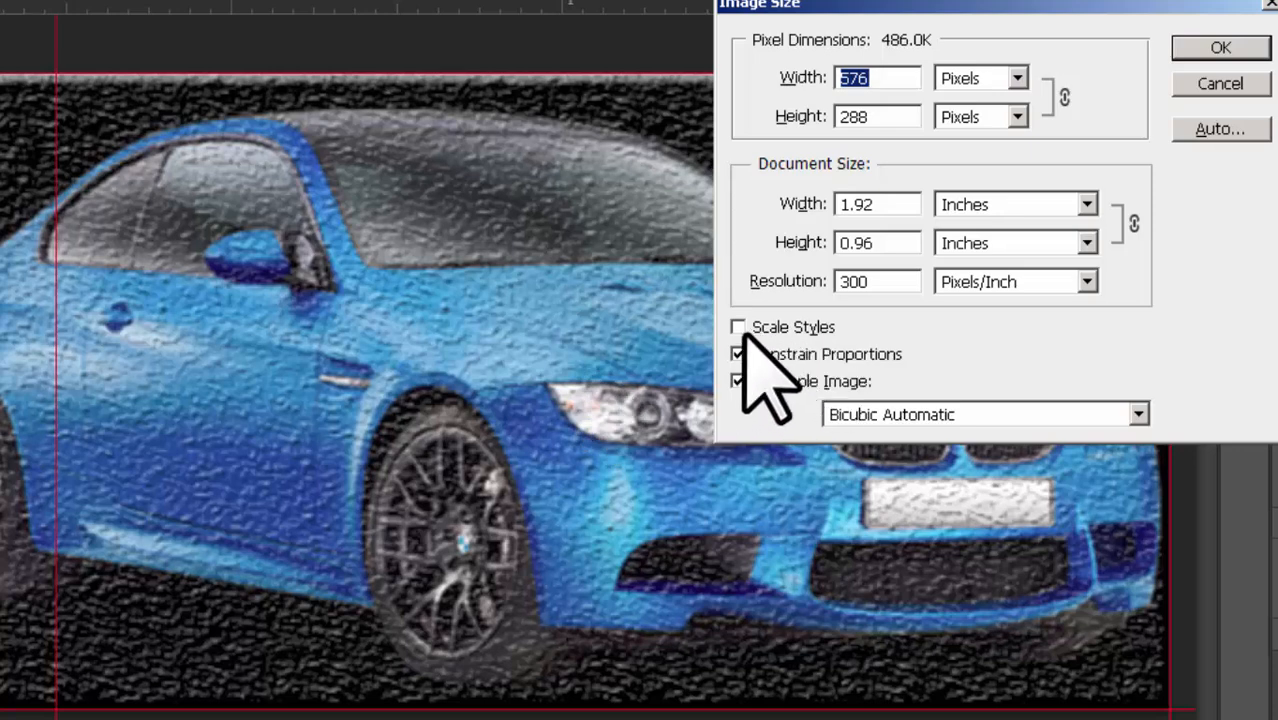
{"action": "left_click", "coordinate": [890, 204]}
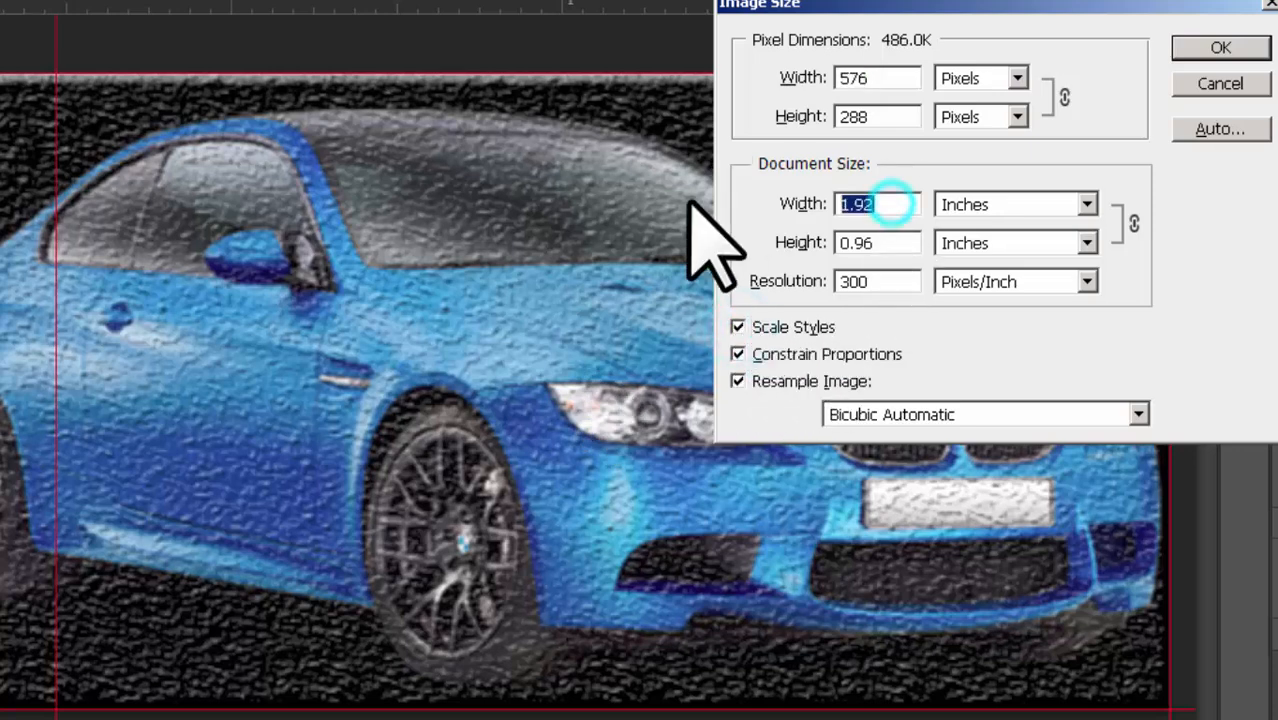
{"action": "type", "text": "8"}
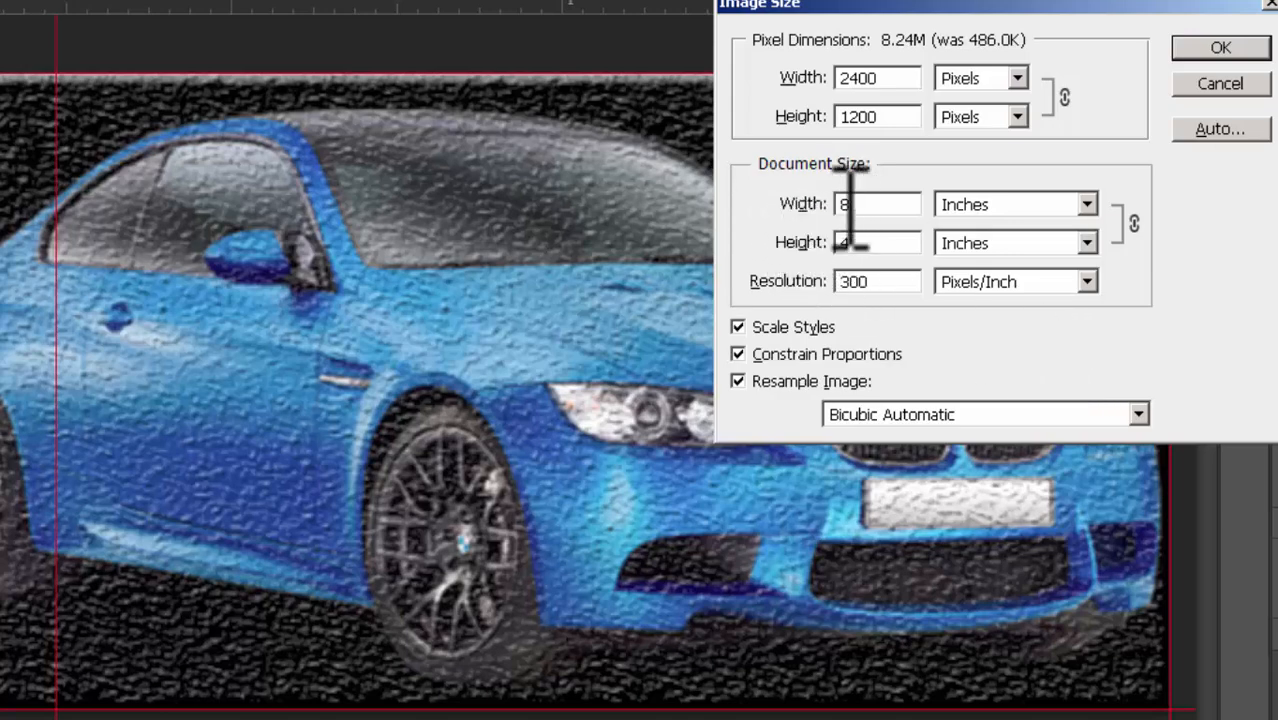
{"action": "left_click", "coordinate": [1222, 50]}
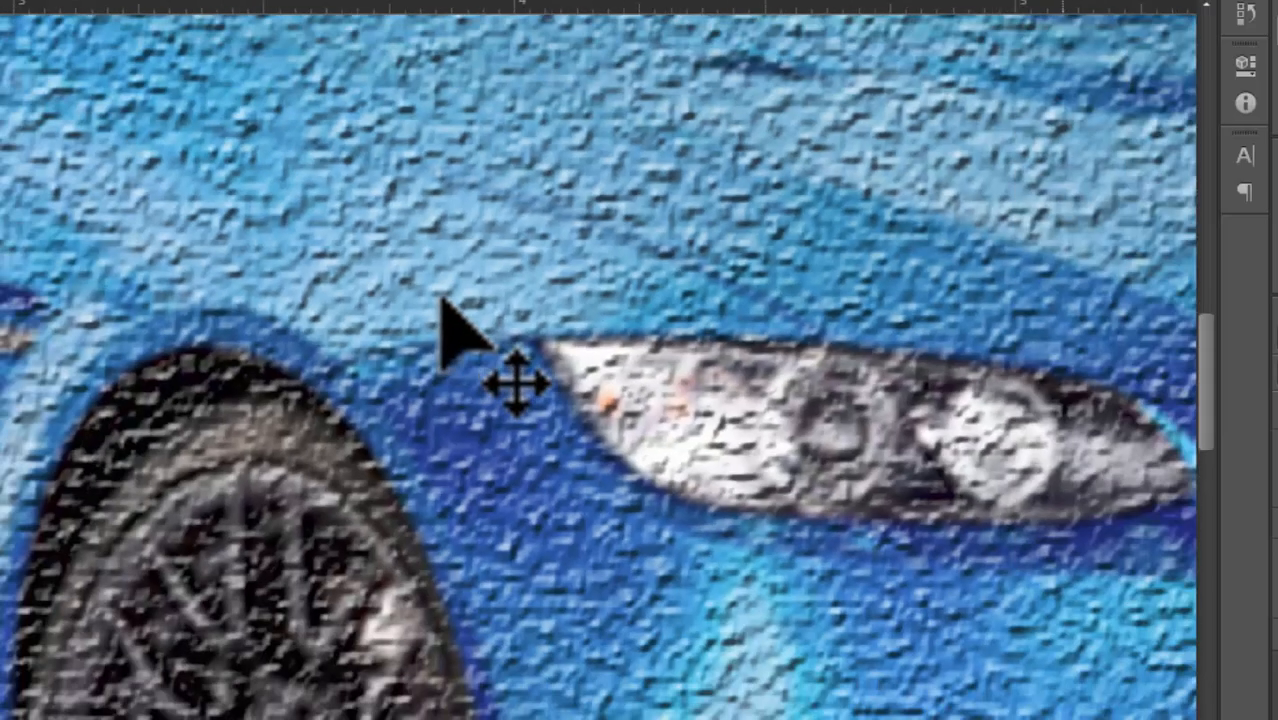
{"action": "scroll", "coordinate": [441, 298], "scroll_direction": "down", "scroll_amount": 8}
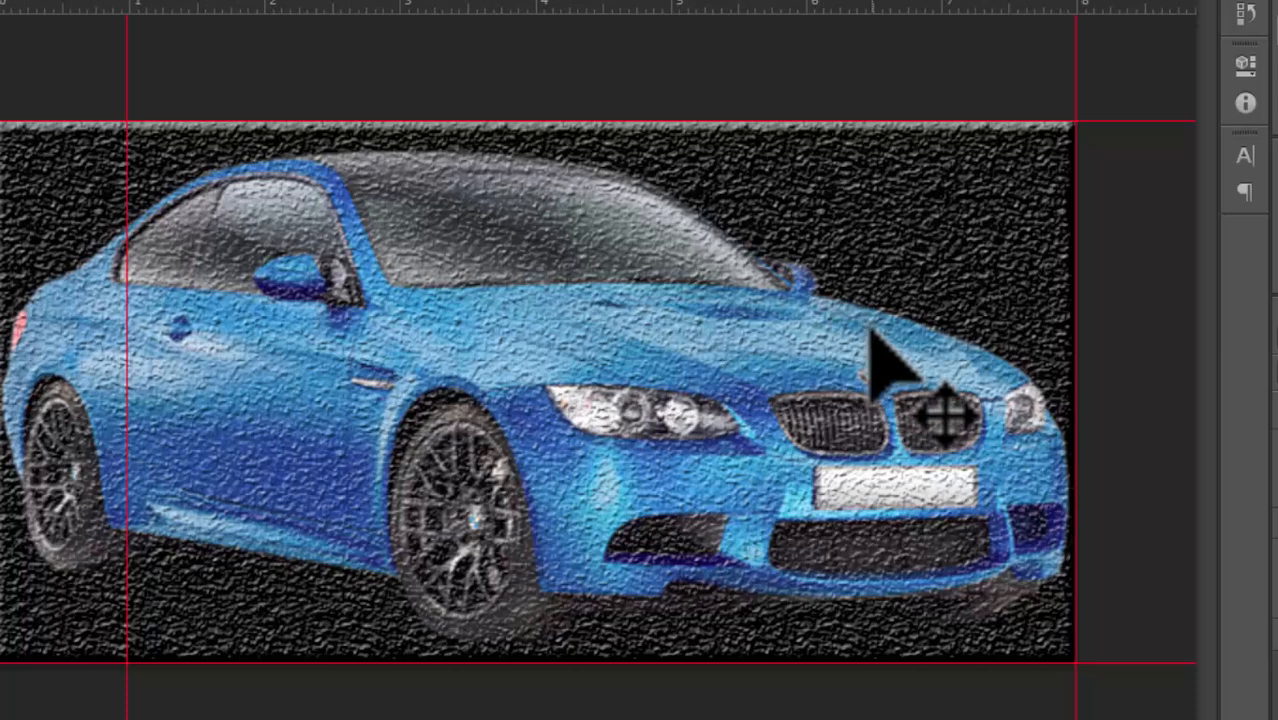
{"action": "scroll", "coordinate": [870, 330], "scroll_direction": "down", "scroll_amount": 1}
{"action": "scroll", "coordinate": [870, 330], "scroll_direction": "up", "scroll_amount": 2}
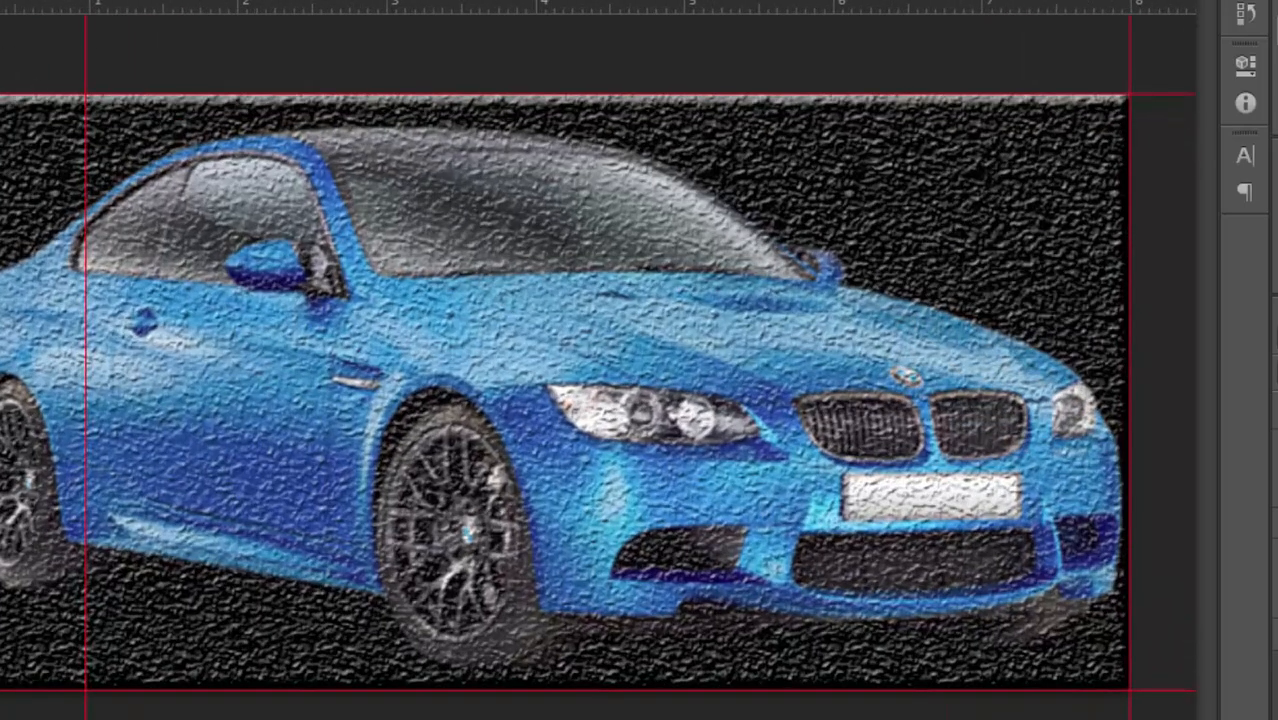
Step: Review the Scale Styles and Resample Image options in the Image Size settings, and close them without applying changes
{"action": "key", "text": "ctrl+alt+i"}
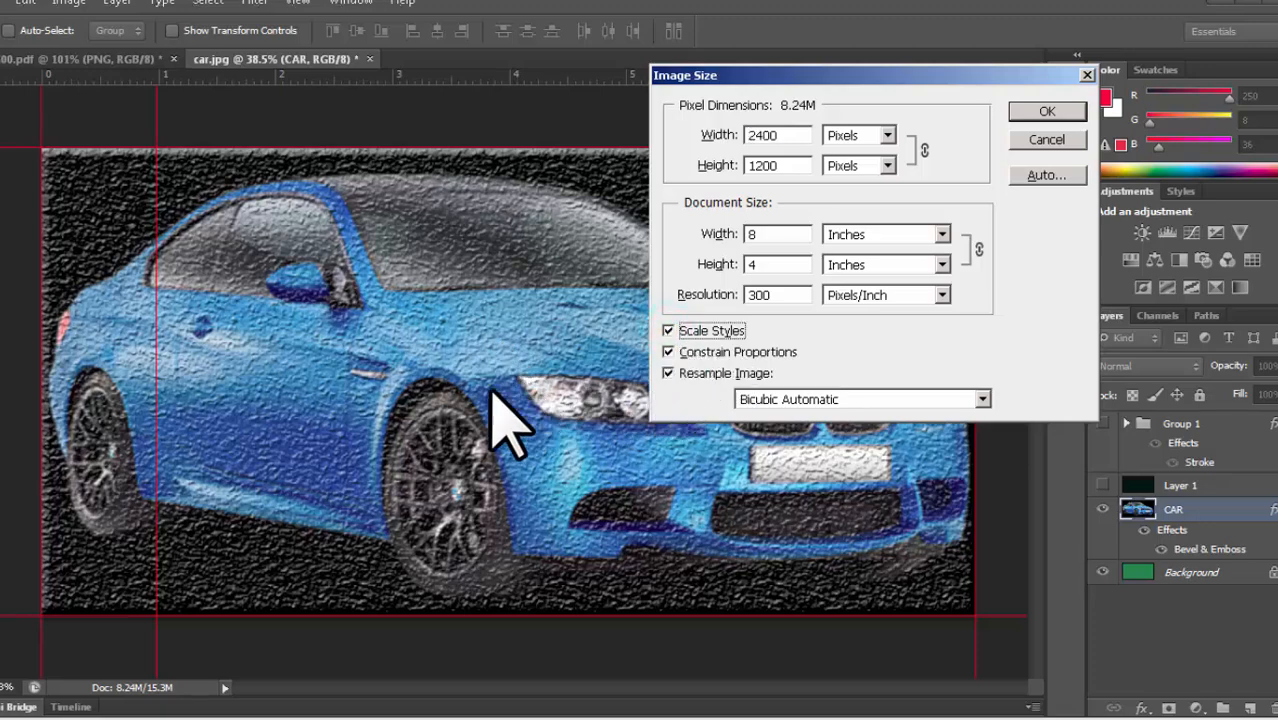
{"action": "left_click", "coordinate": [668, 330]}
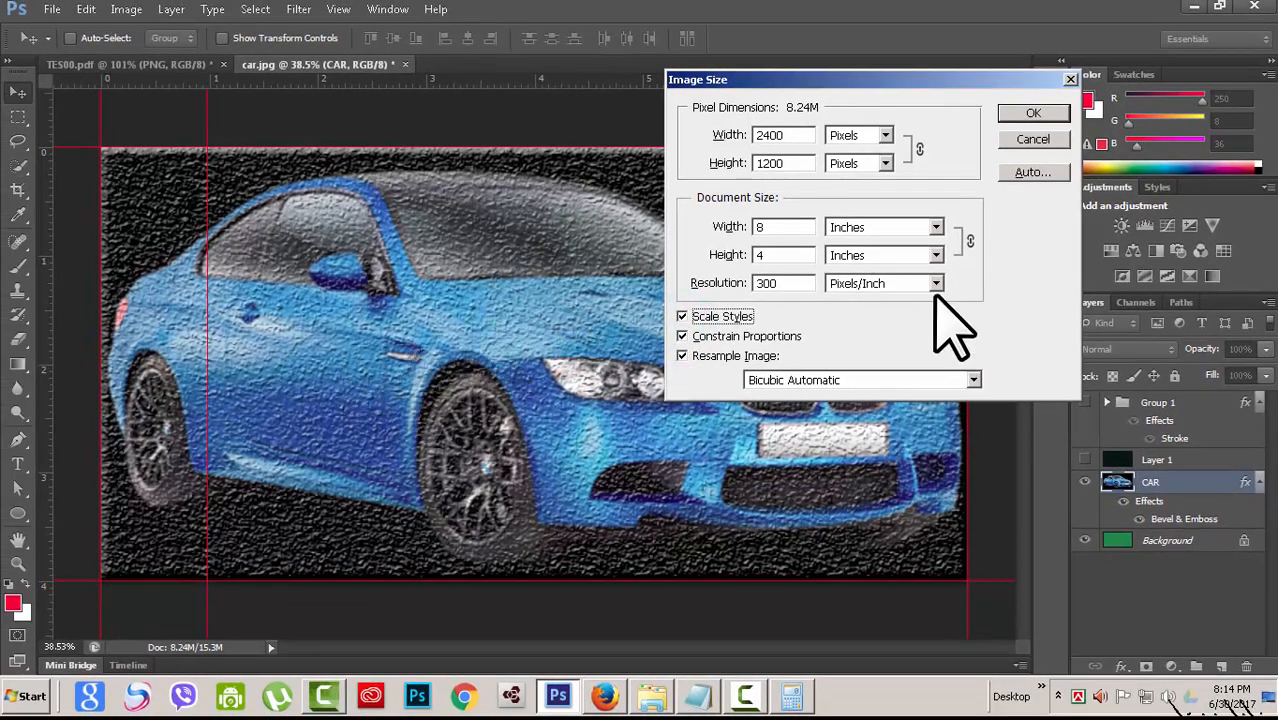
{"action": "left_click_drag", "start_coordinate": [917, 80], "coordinate": [849, 84]}
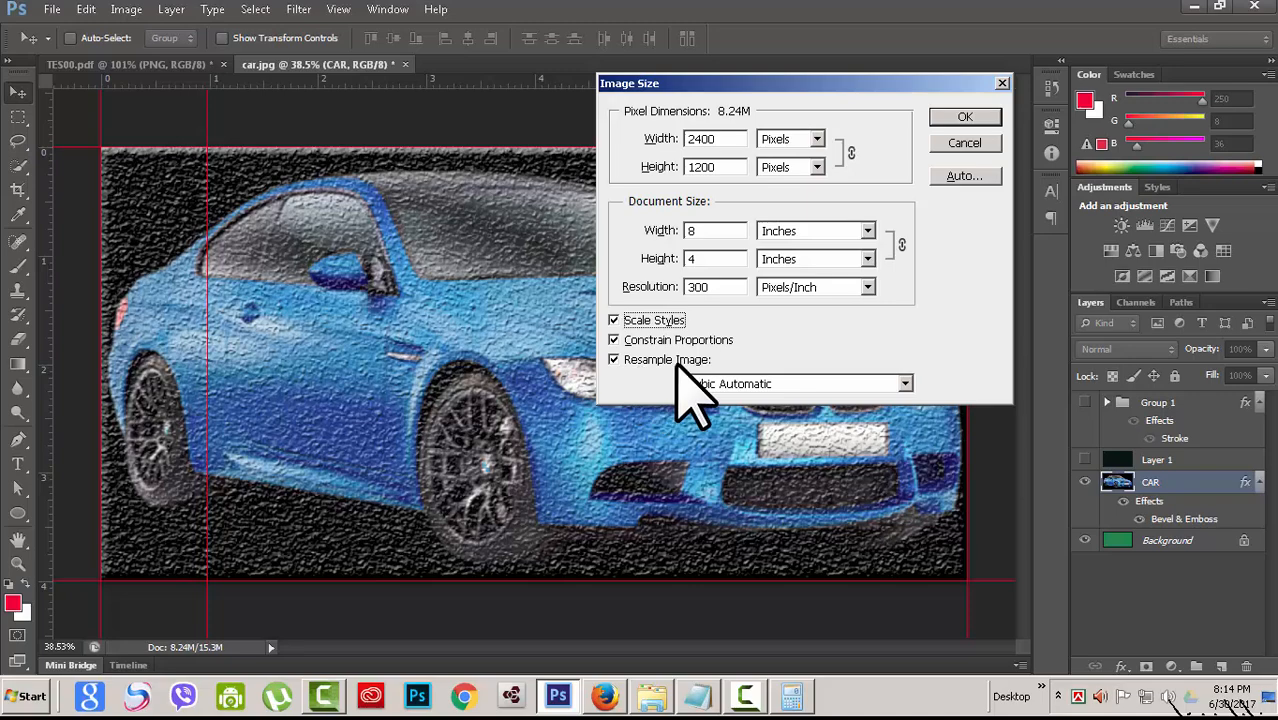
{"action": "left_click", "coordinate": [614, 359]}
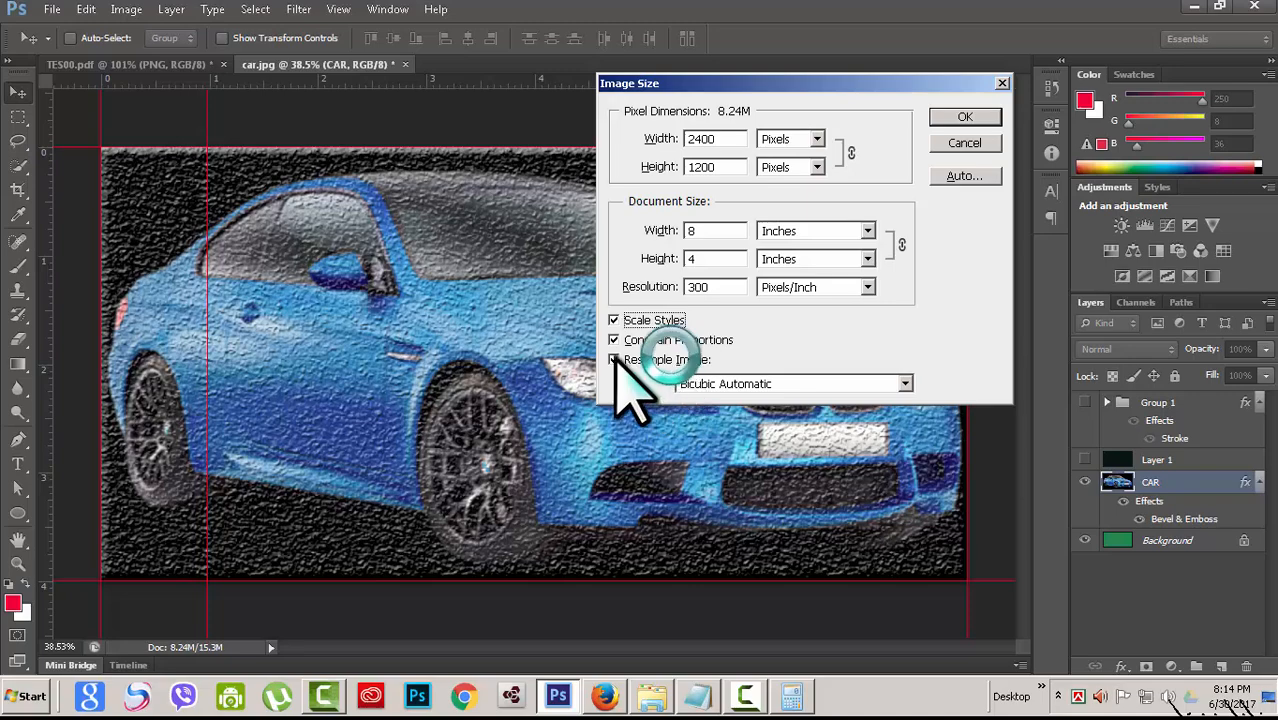
{"action": "left_click", "coordinate": [614, 359]}
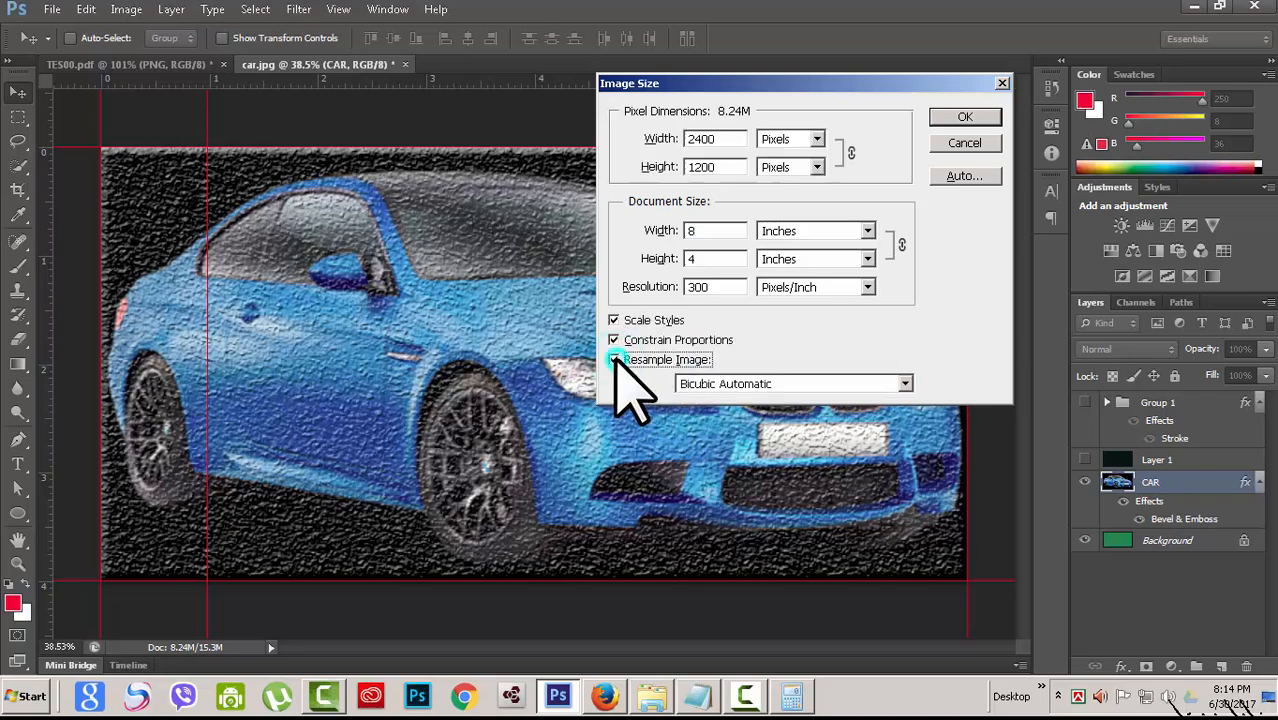
{"action": "left_click", "coordinate": [962, 145]}
Step: Try an absolute canvas size of 10 by 6 inches with Relative off, and undo the canvas enlargement
{"action": "left_click", "coordinate": [126, 9]}
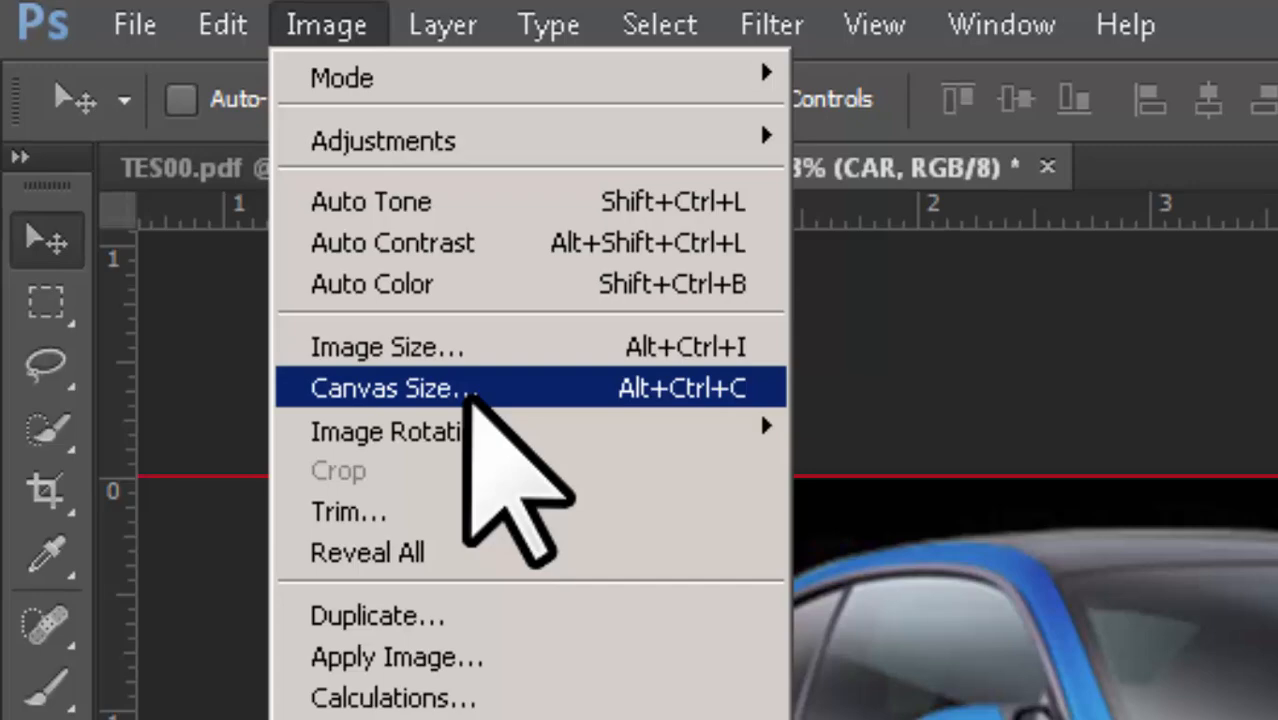
{"action": "left_click", "coordinate": [592, 388]}
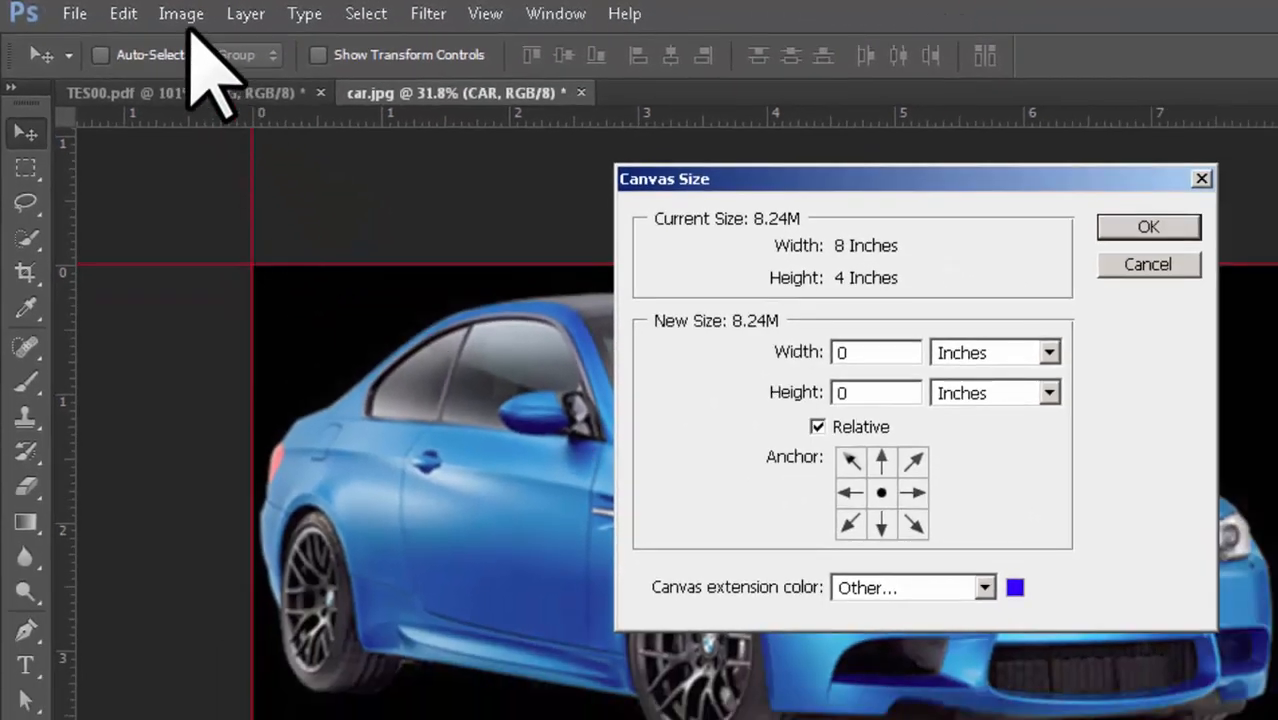
{"action": "left_click", "coordinate": [263, 19]}
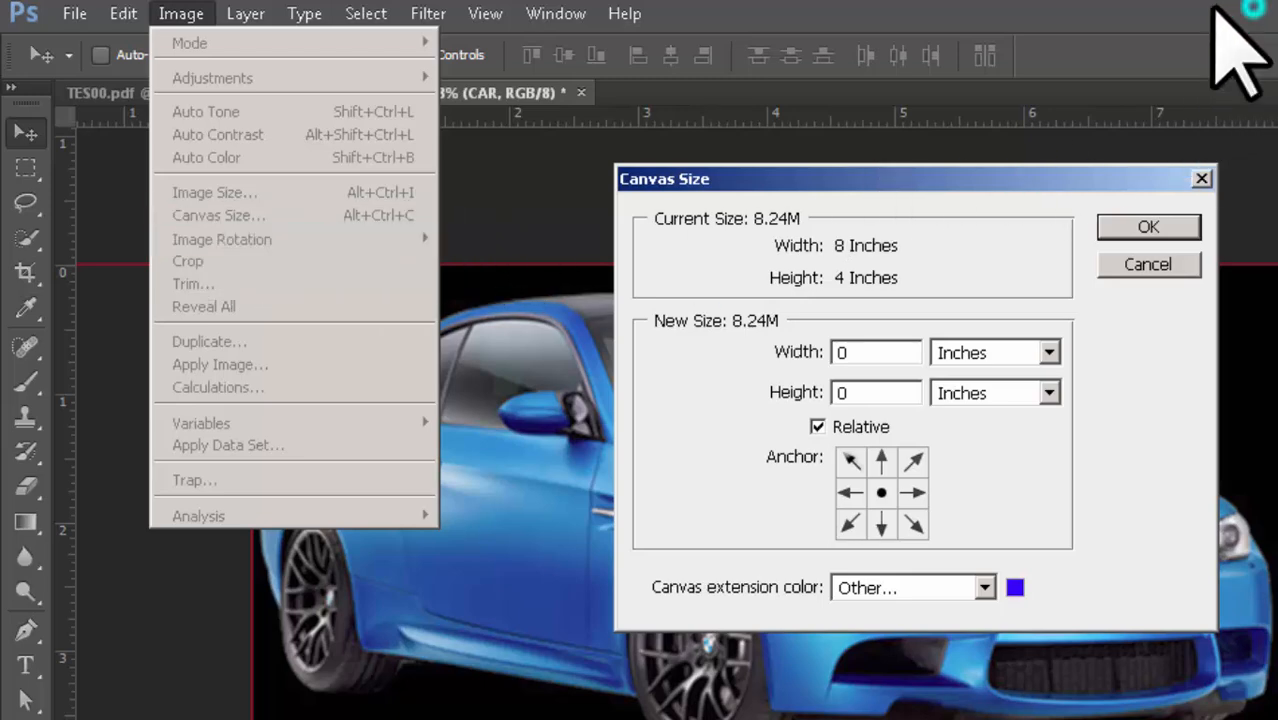
{"action": "left_click_drag", "start_coordinate": [876, 178], "coordinate": [1064, 165]}
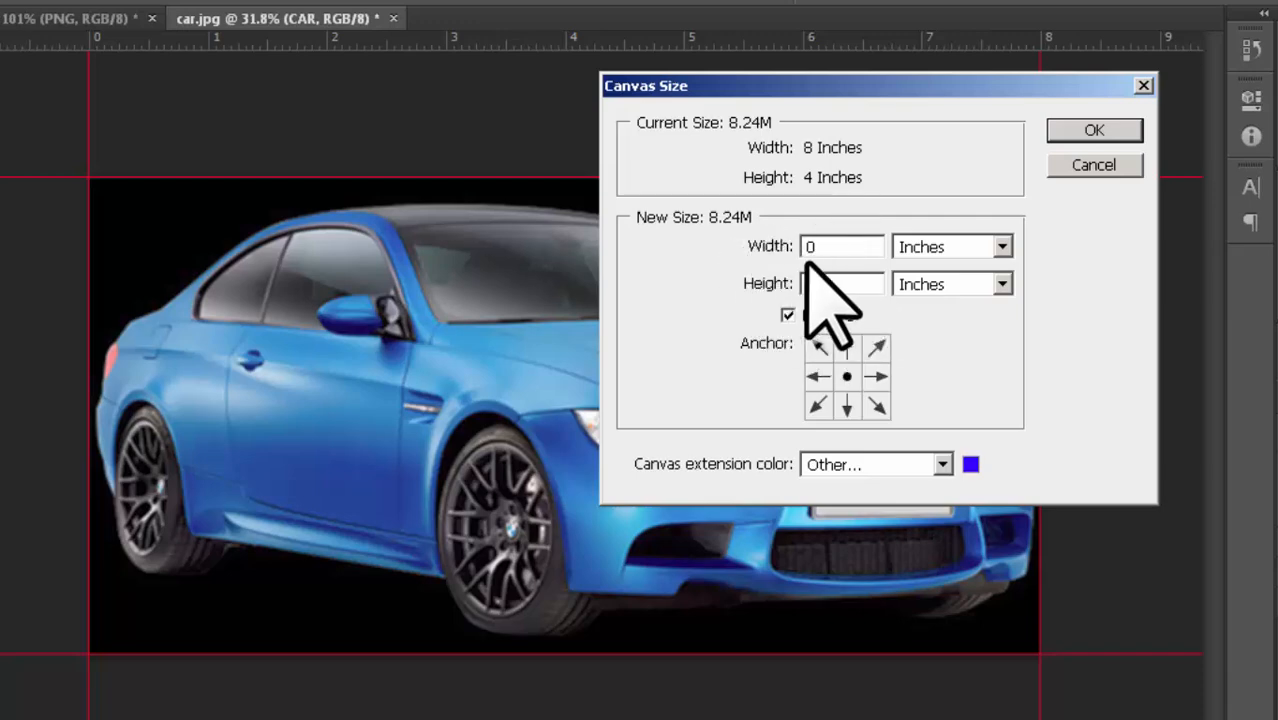
{"action": "left_click", "coordinate": [772, 152]}
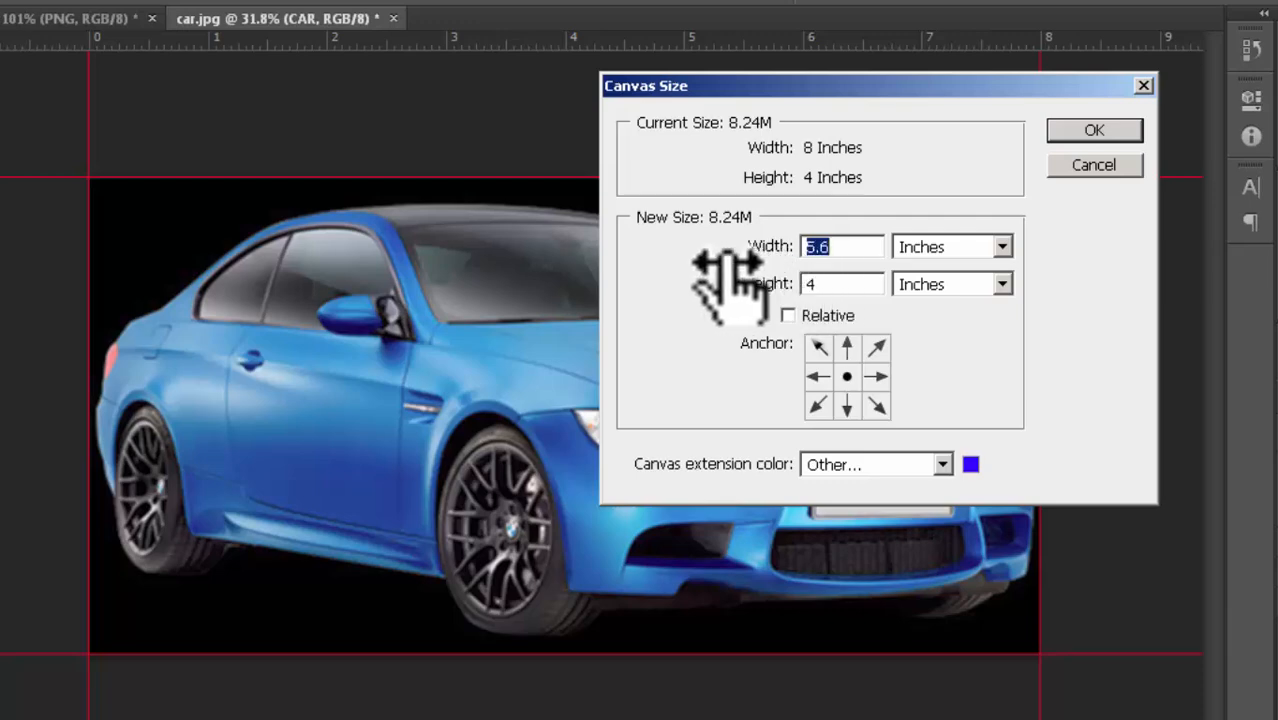
{"action": "left_click_drag", "start_coordinate": [728, 265], "coordinate": [765, 300]}
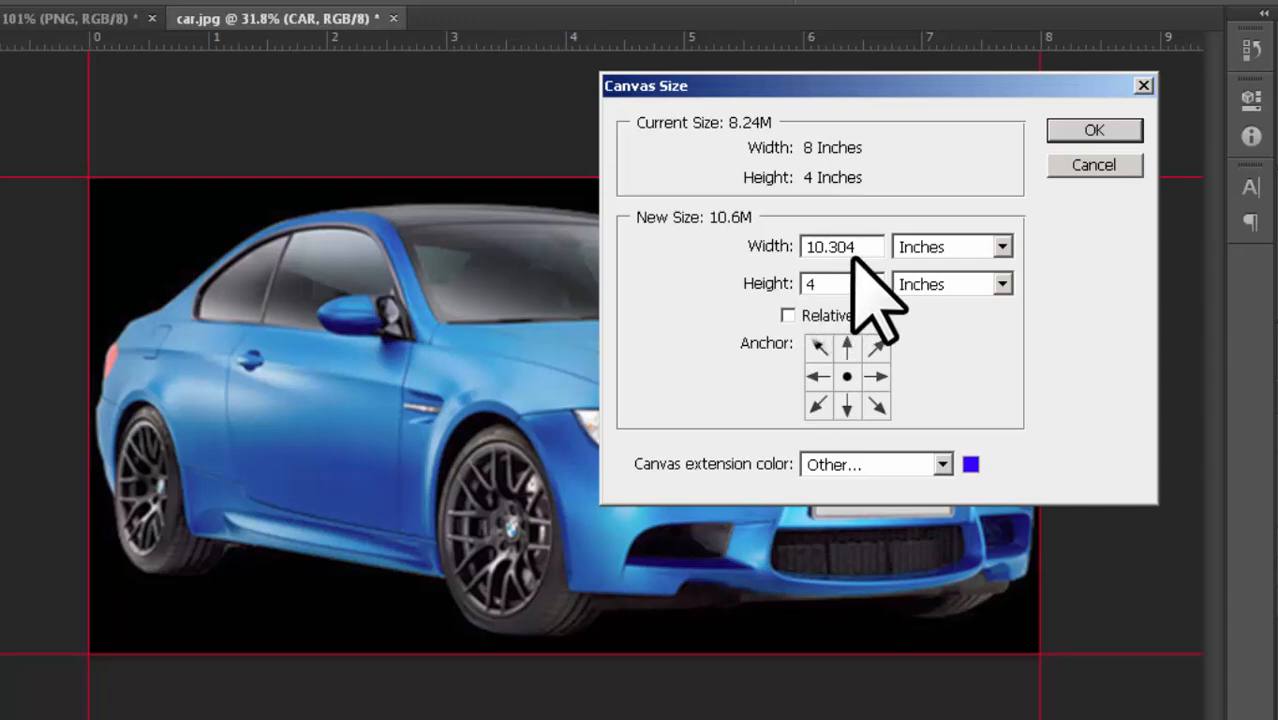
{"action": "left_click_drag", "start_coordinate": [850, 248], "coordinate": [670, 252]}
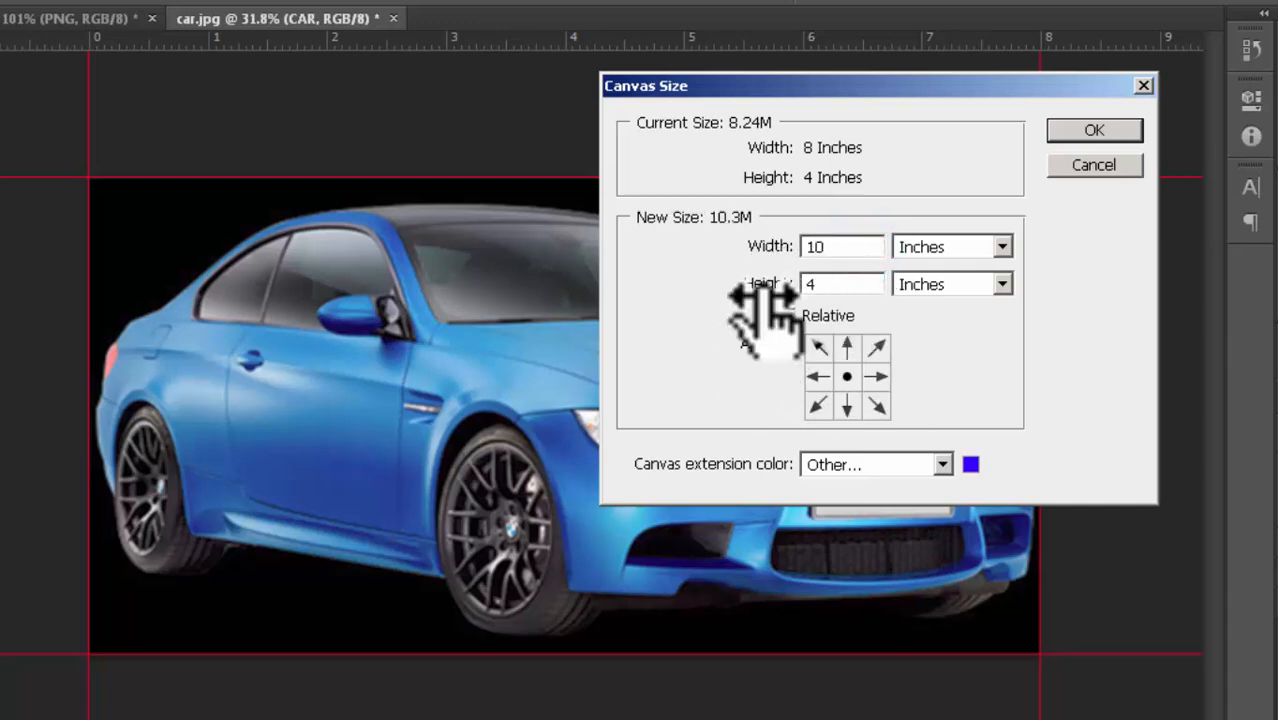
{"action": "left_click_drag", "start_coordinate": [765, 295], "coordinate": [697, 284]}
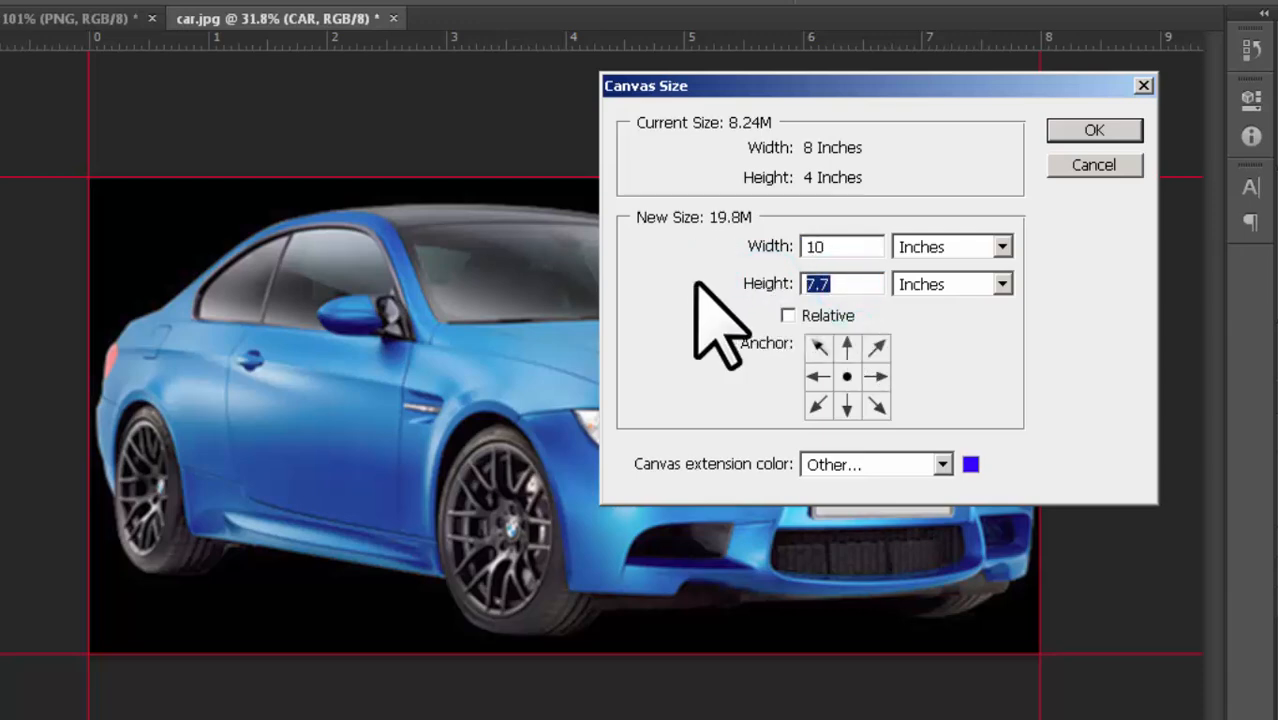
{"action": "type", "text": "6"}
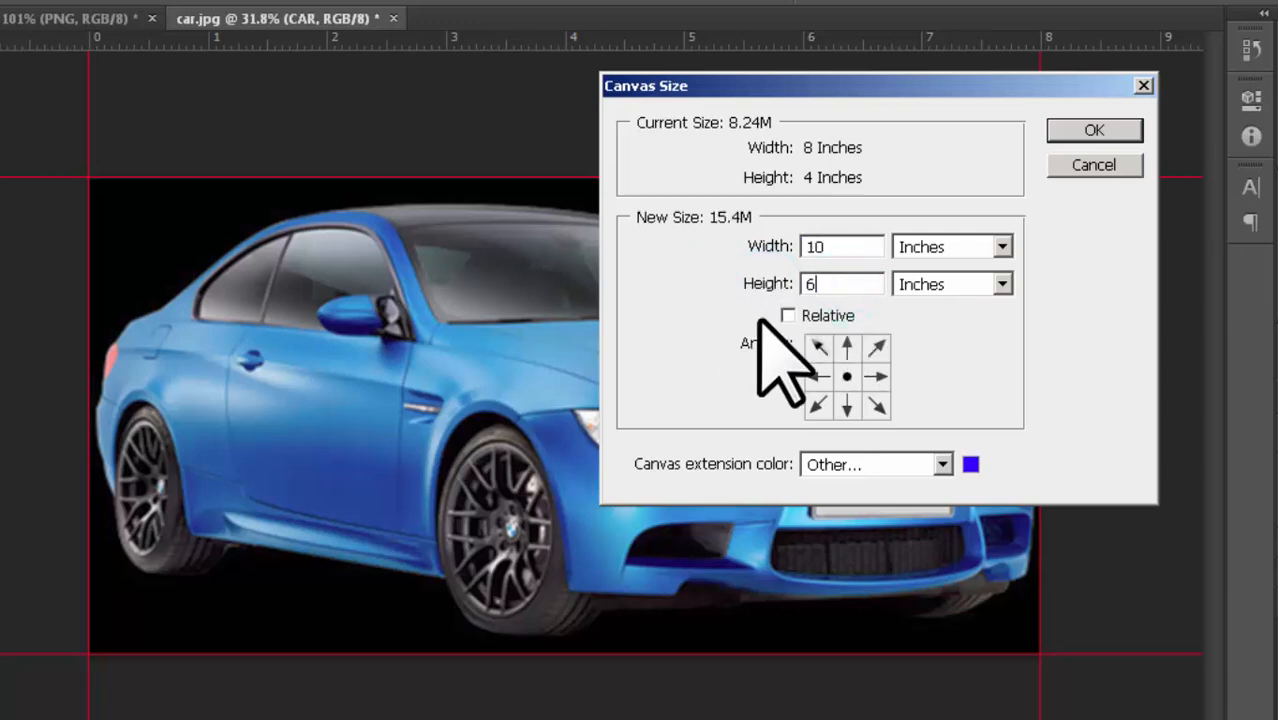
{"action": "left_click", "coordinate": [1096, 131]}
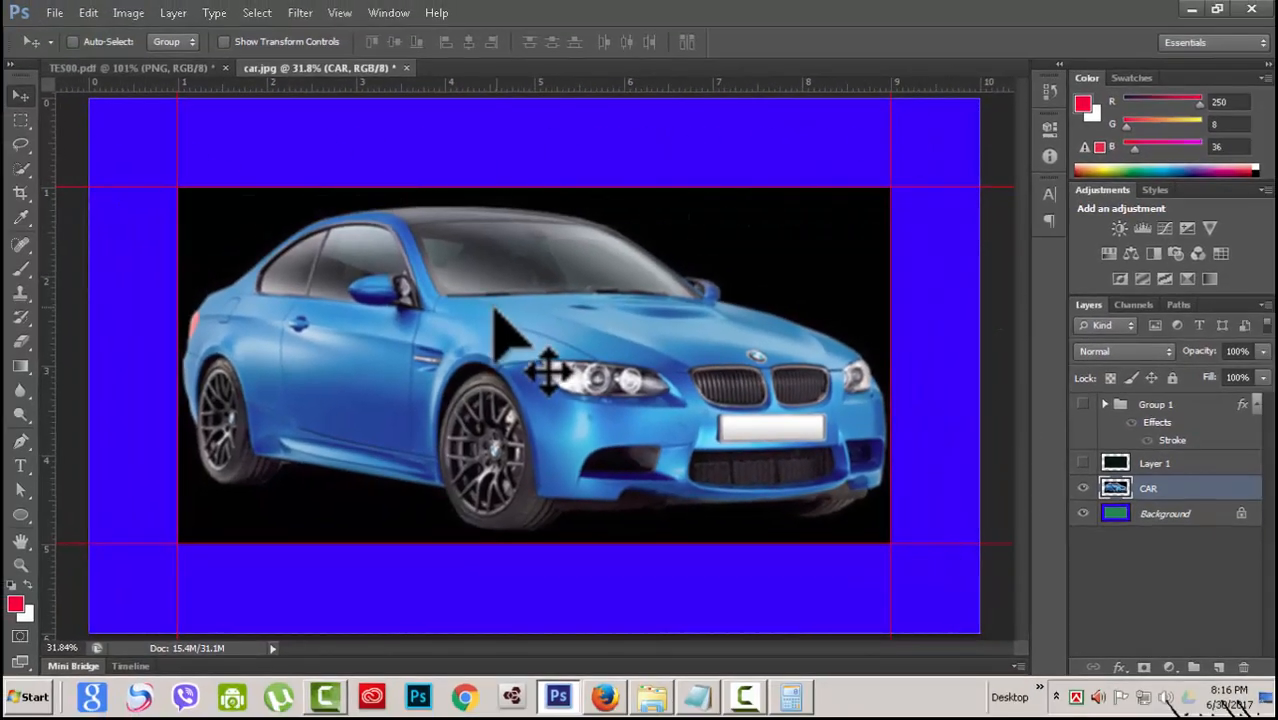
{"action": "key", "text": "ctrl+z"}
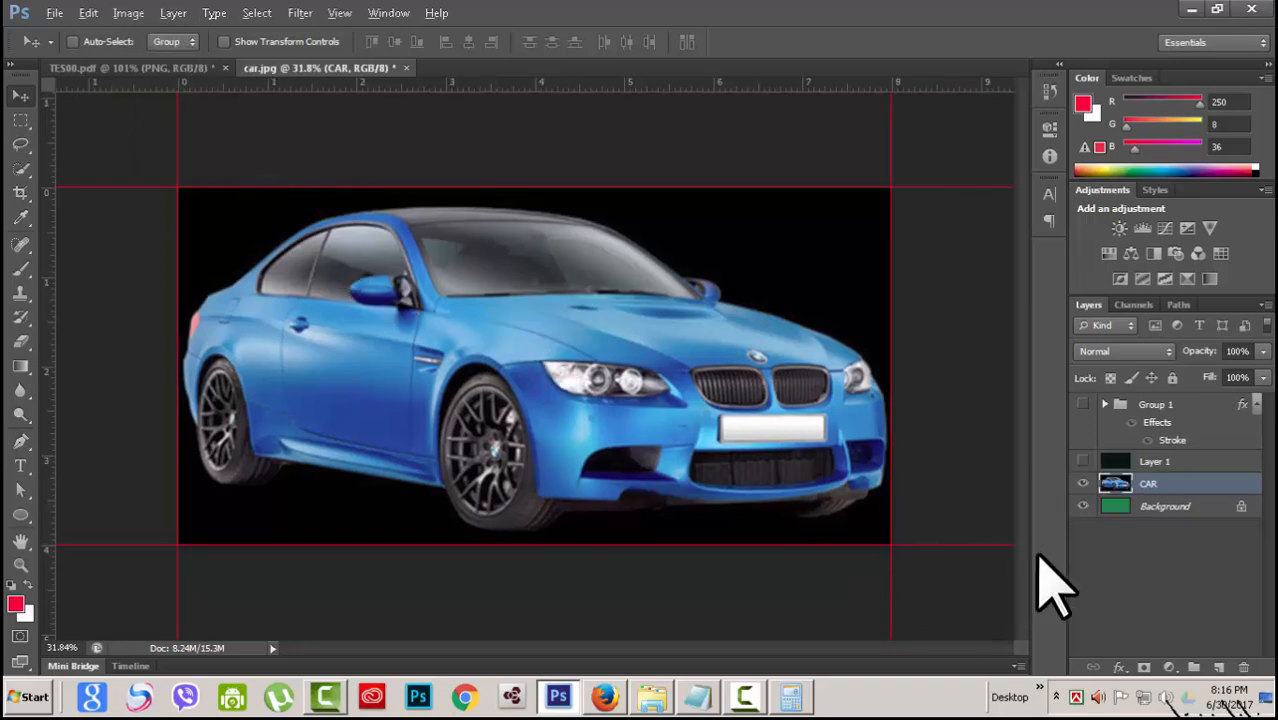
Step: Review the canvas dimensions in the Canvas Size settings, and close them without applying changes
{"action": "key", "text": "ctrl+alt+c"}
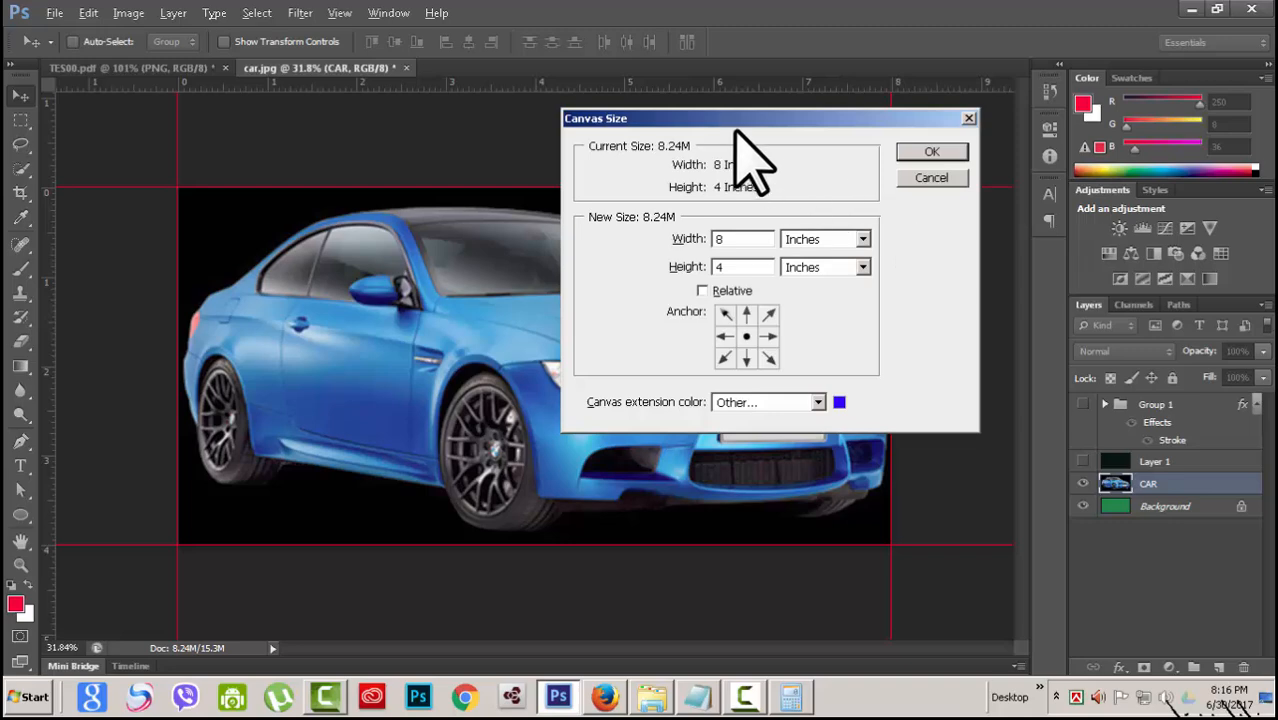
{"action": "left_click_drag", "start_coordinate": [735, 130], "coordinate": [871, 129]}
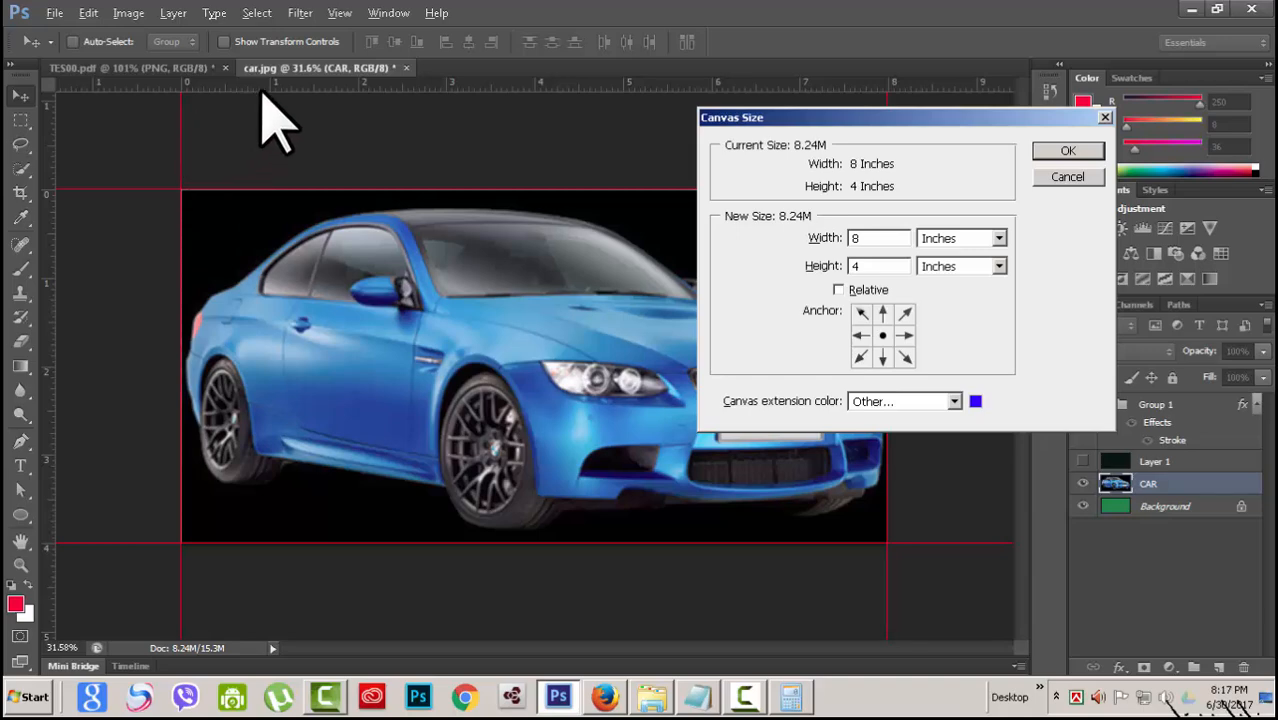
{"action": "left_click", "coordinate": [1068, 178]}
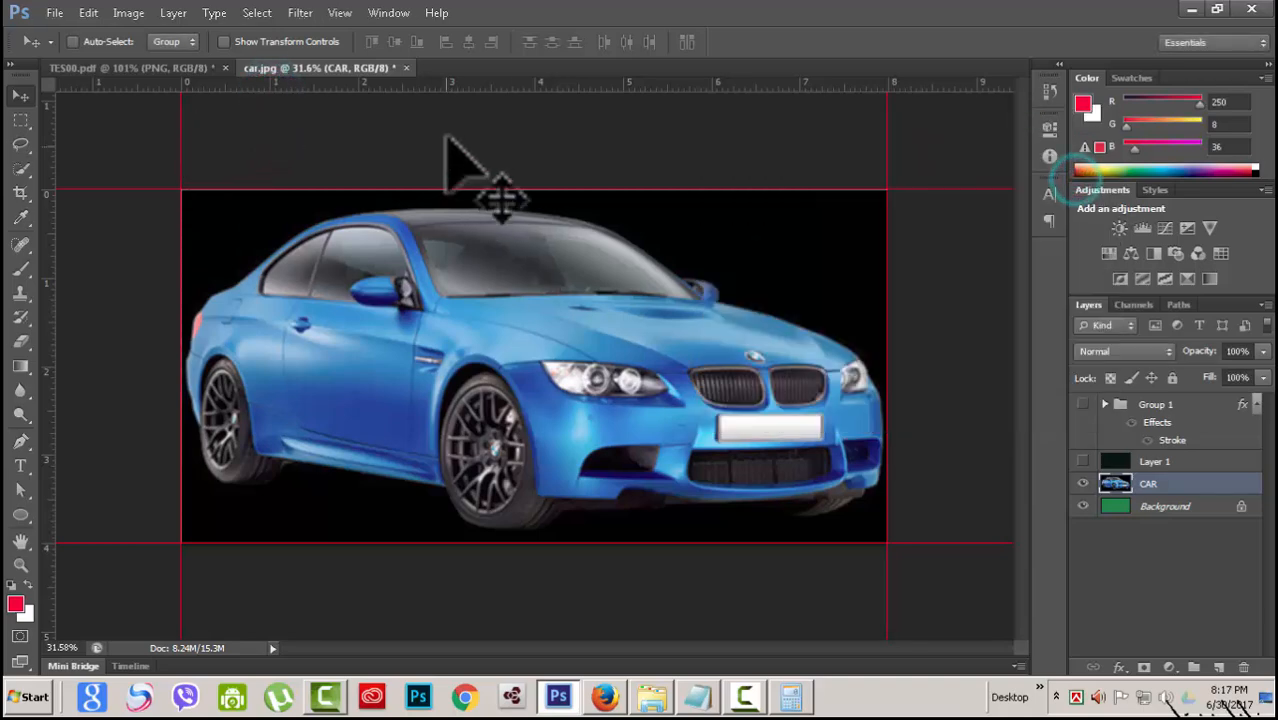
Step: Place guides about 1 inch outside the top, bottom, left and right edges of the car image
{"action": "mouse_move", "coordinate": [462, 83]}
{"action": "left_mouse_down"}
{"action": "mouse_move", "coordinate": [465, 137]}
{"action": "mouse_move", "coordinate": [462, 101]}
{"action": "left_mouse_up"}
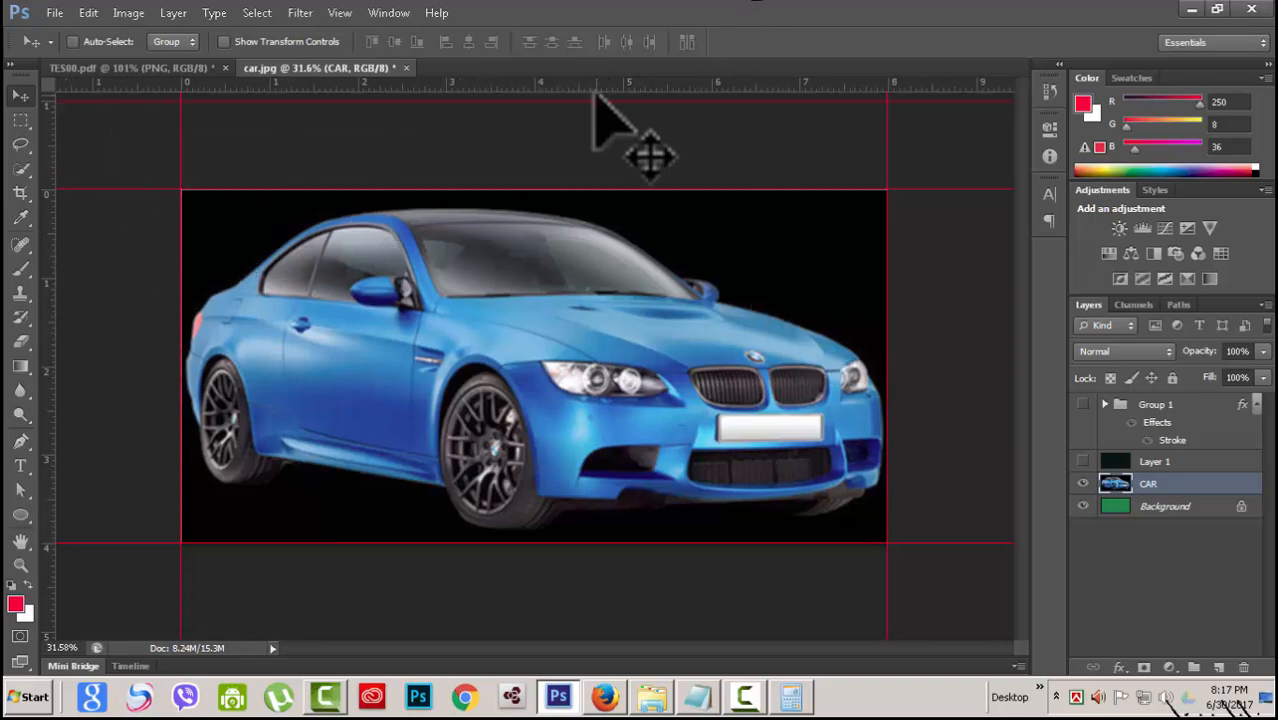
{"action": "left_click_drag", "start_coordinate": [604, 86], "coordinate": [582, 632]}
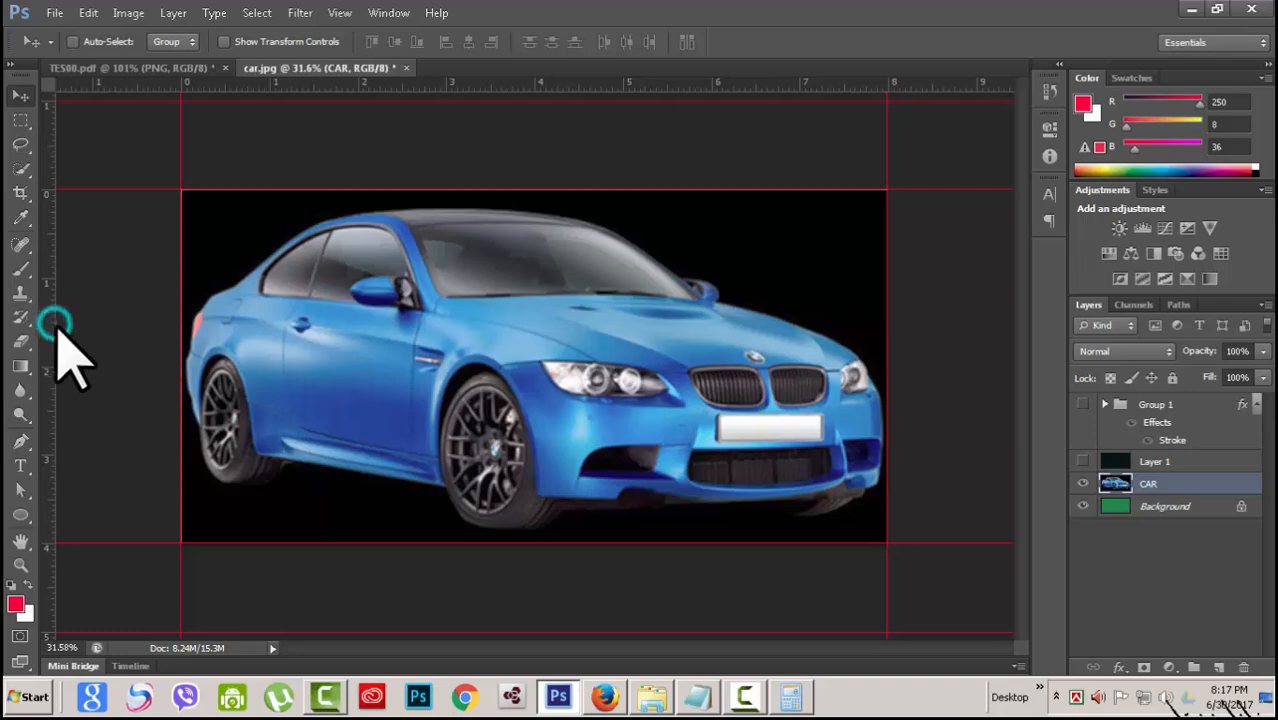
{"action": "left_click_drag", "start_coordinate": [55, 323], "coordinate": [977, 437]}
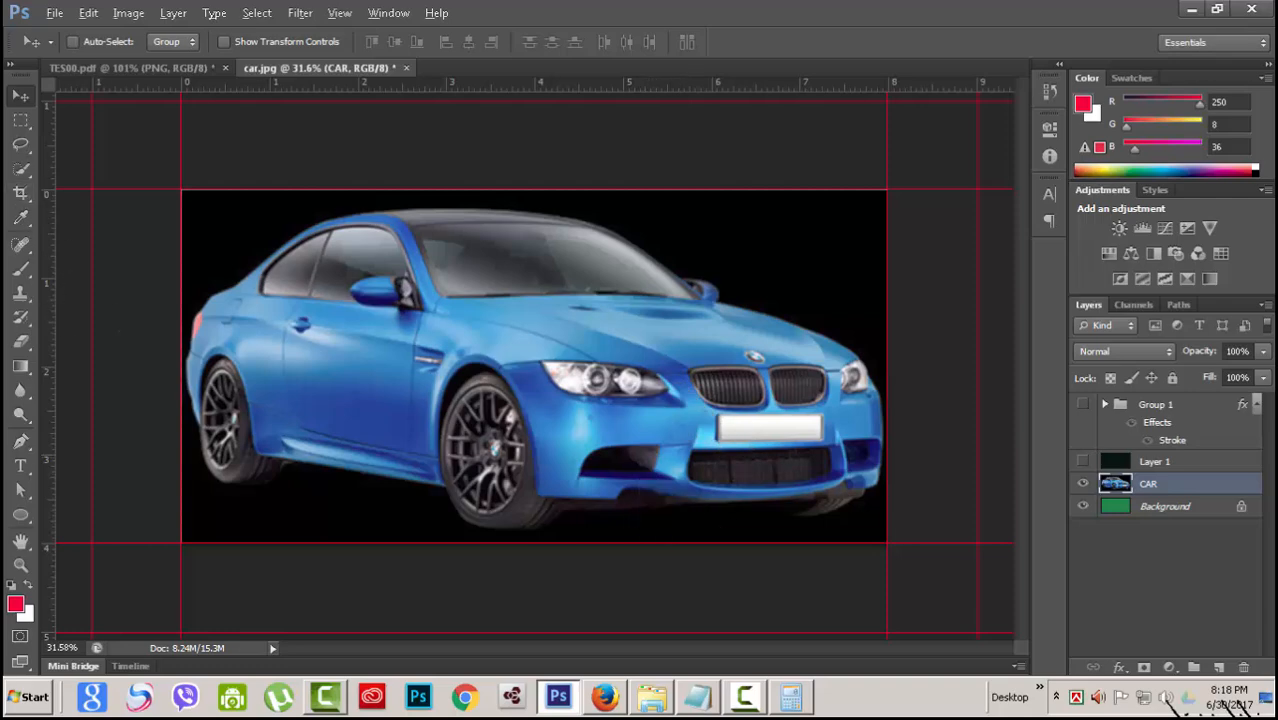
Step: Enlarge the canvas to a width of 10 inches and a height of 6 inches from the center anchor
{"action": "key", "text": "ctrl+alt+c"}
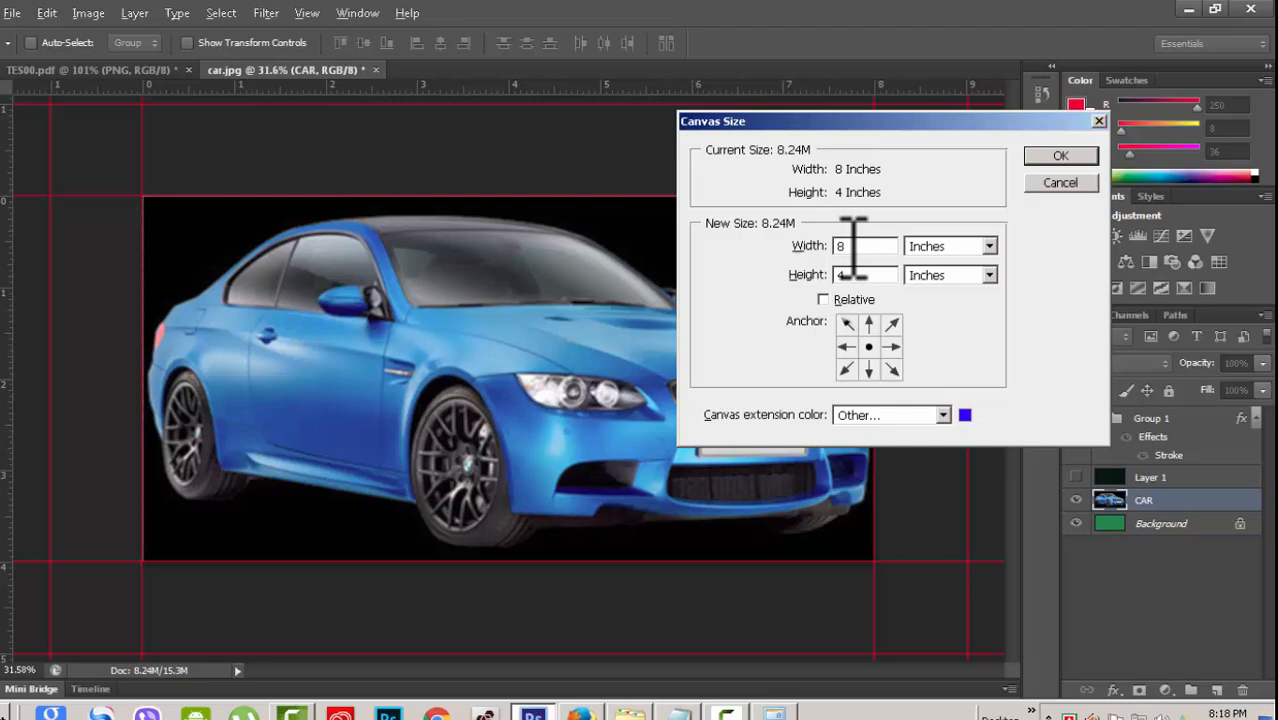
{"action": "left_click", "coordinate": [868, 240]}
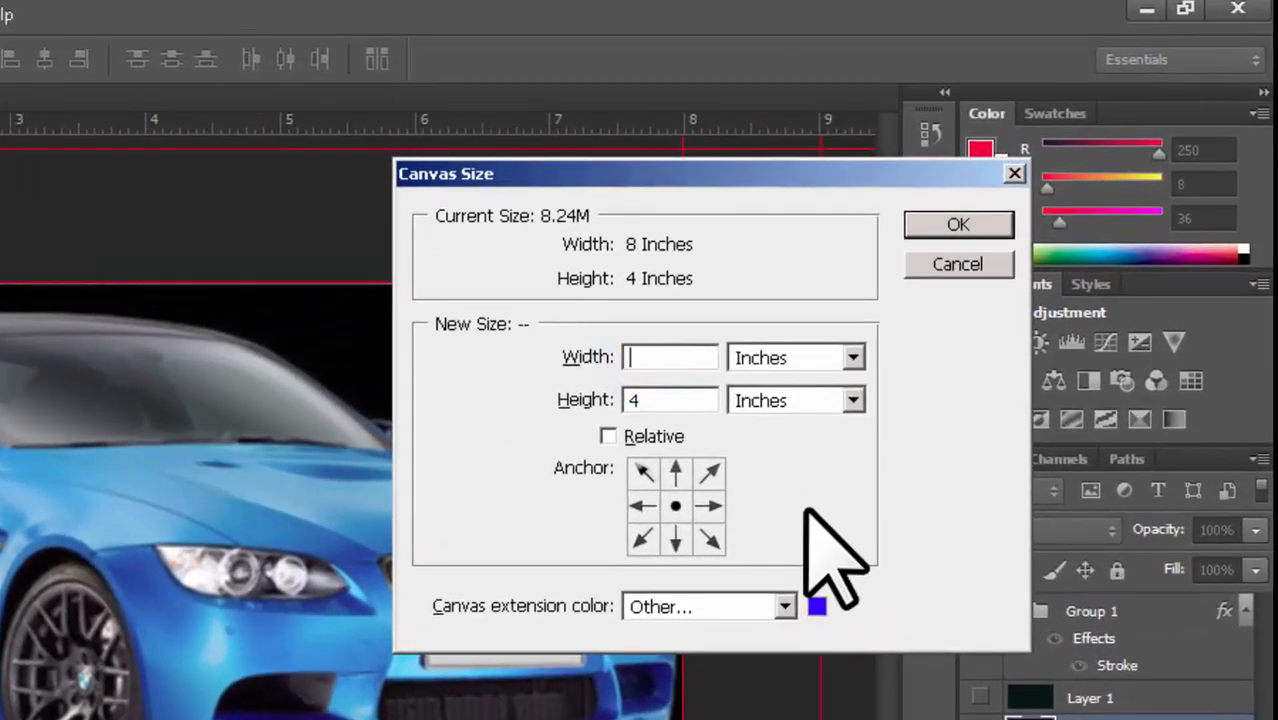
{"action": "type", "text": "10"}
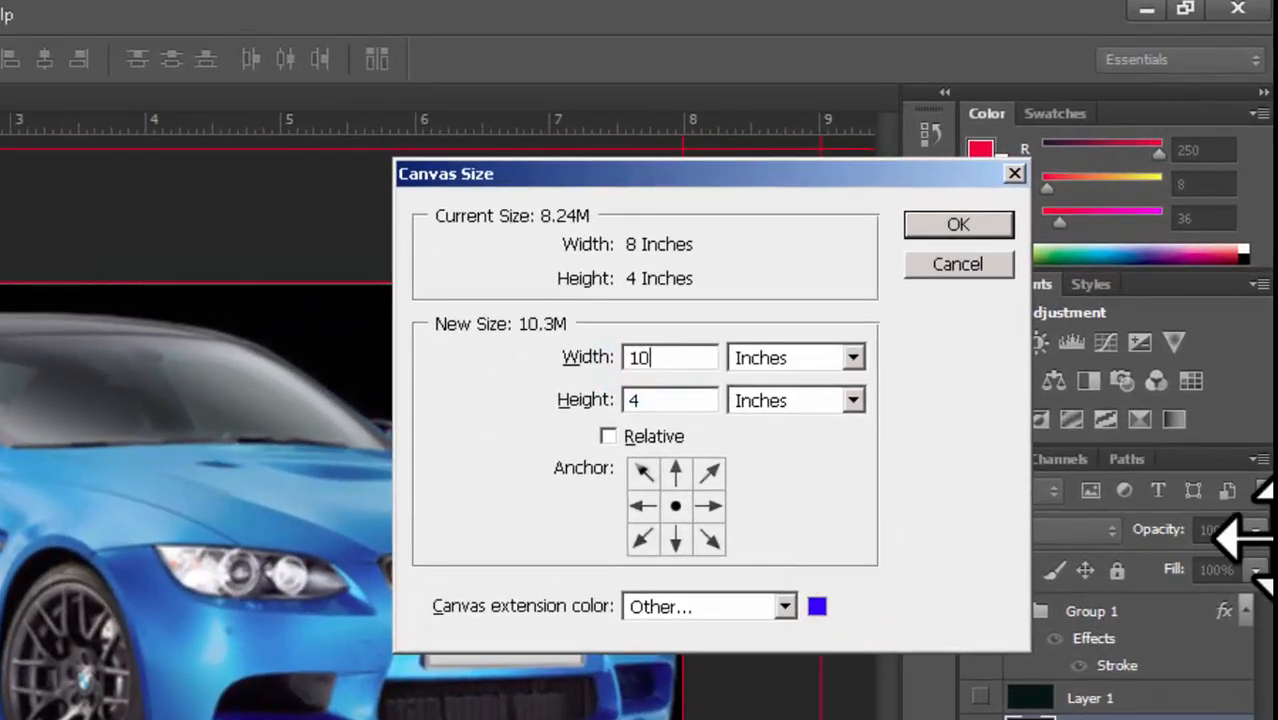
{"action": "left_click", "coordinate": [655, 399]}
{"action": "type", "text": "6"}
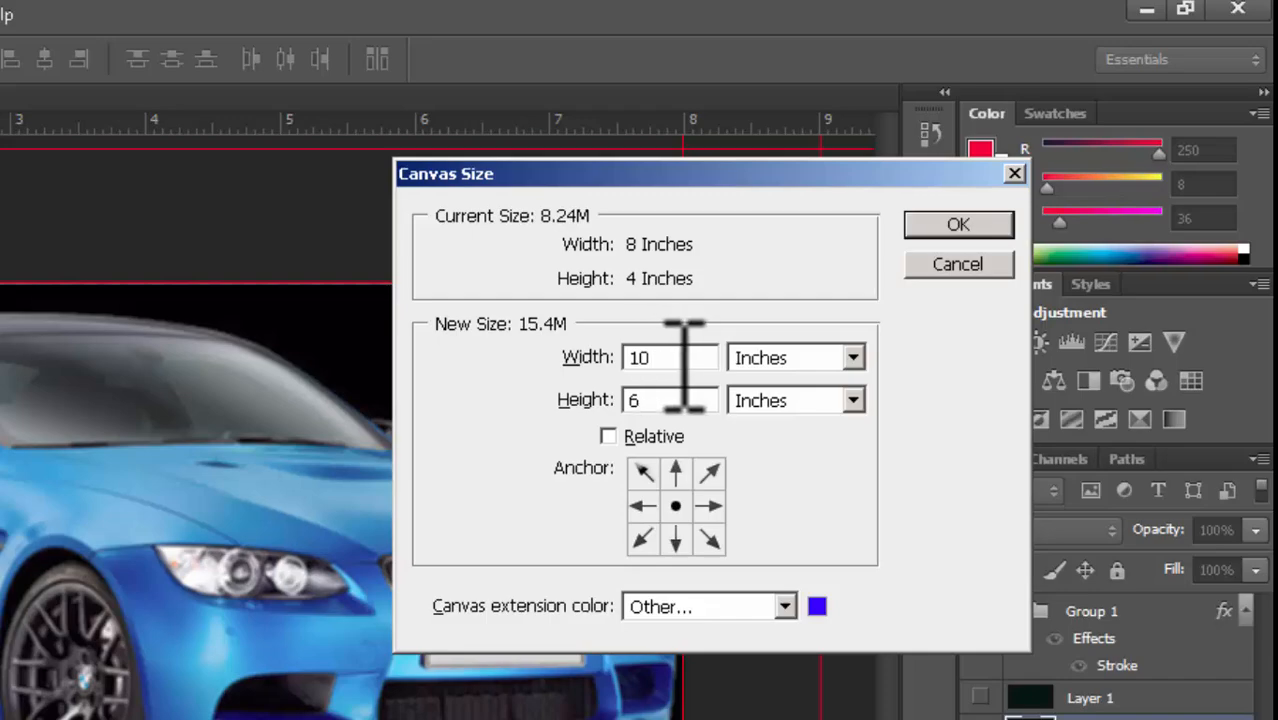
{"action": "left_click", "coordinate": [958, 224]}
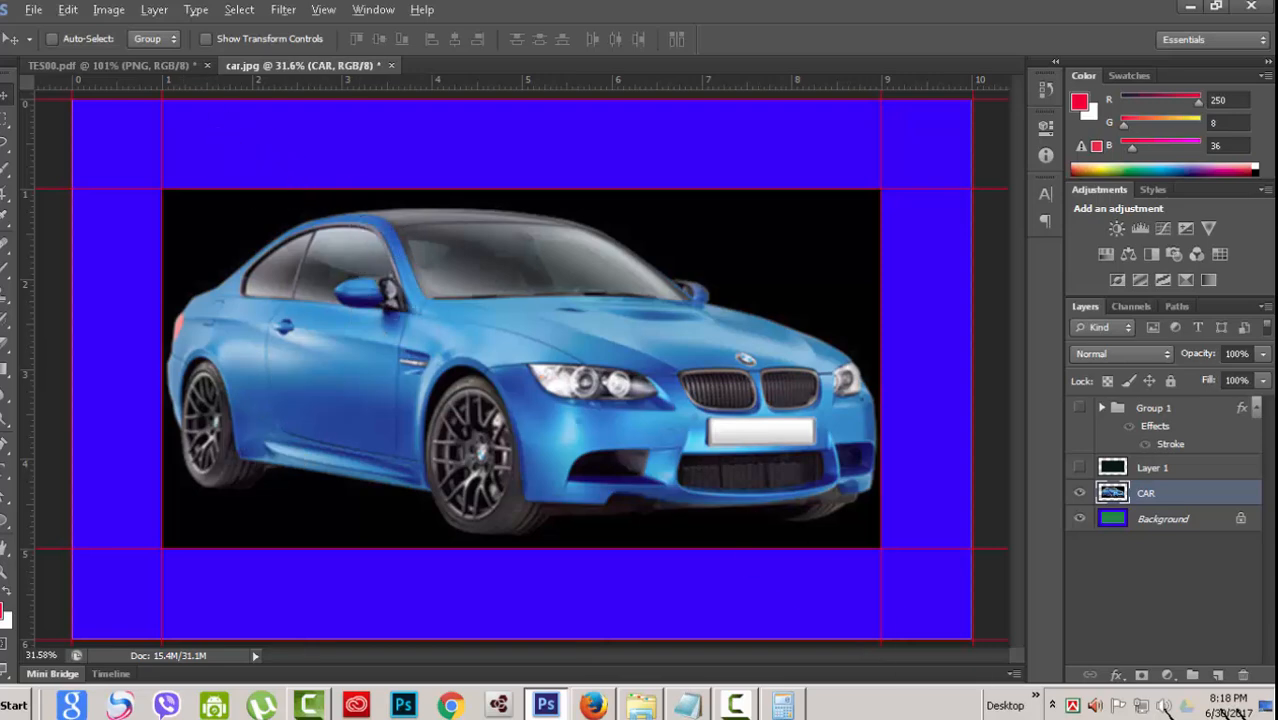
Step: Review the Anchor options in the Canvas Size settings, close them without changes, and undo the canvas enlargement
{"action": "key", "text": "ctrl+alt+c"}
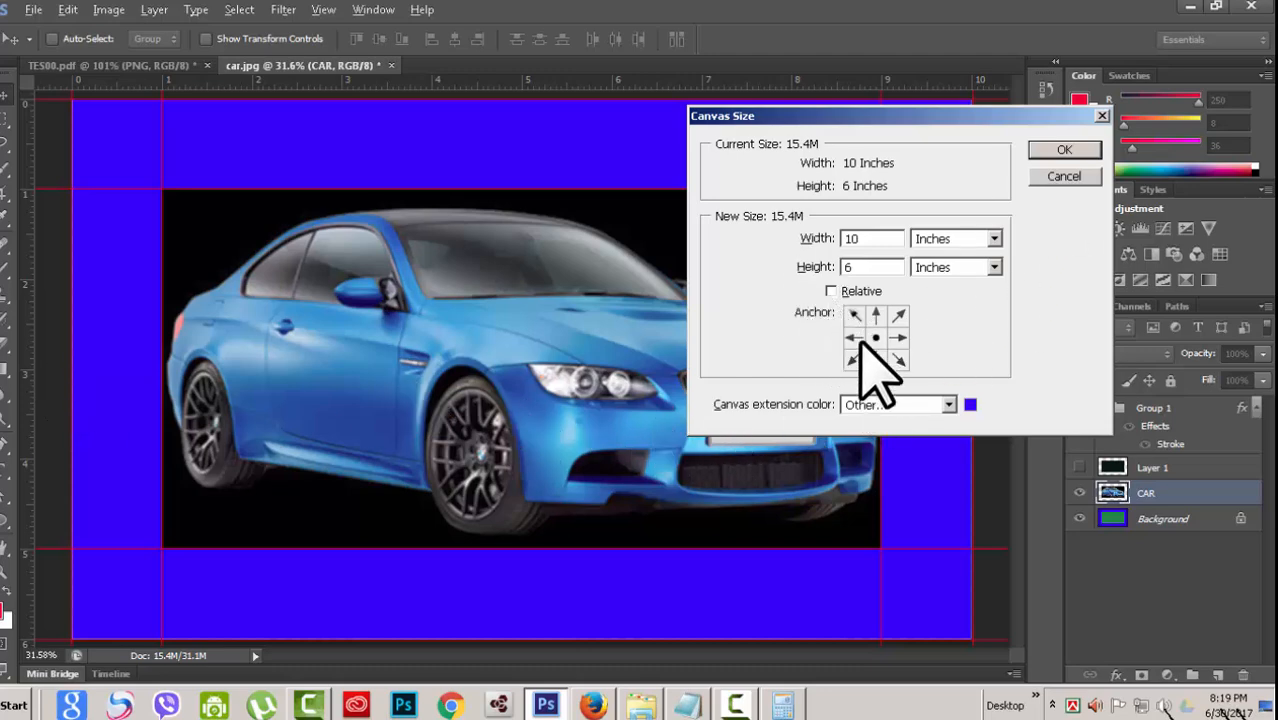
{"action": "left_click", "coordinate": [1048, 180]}
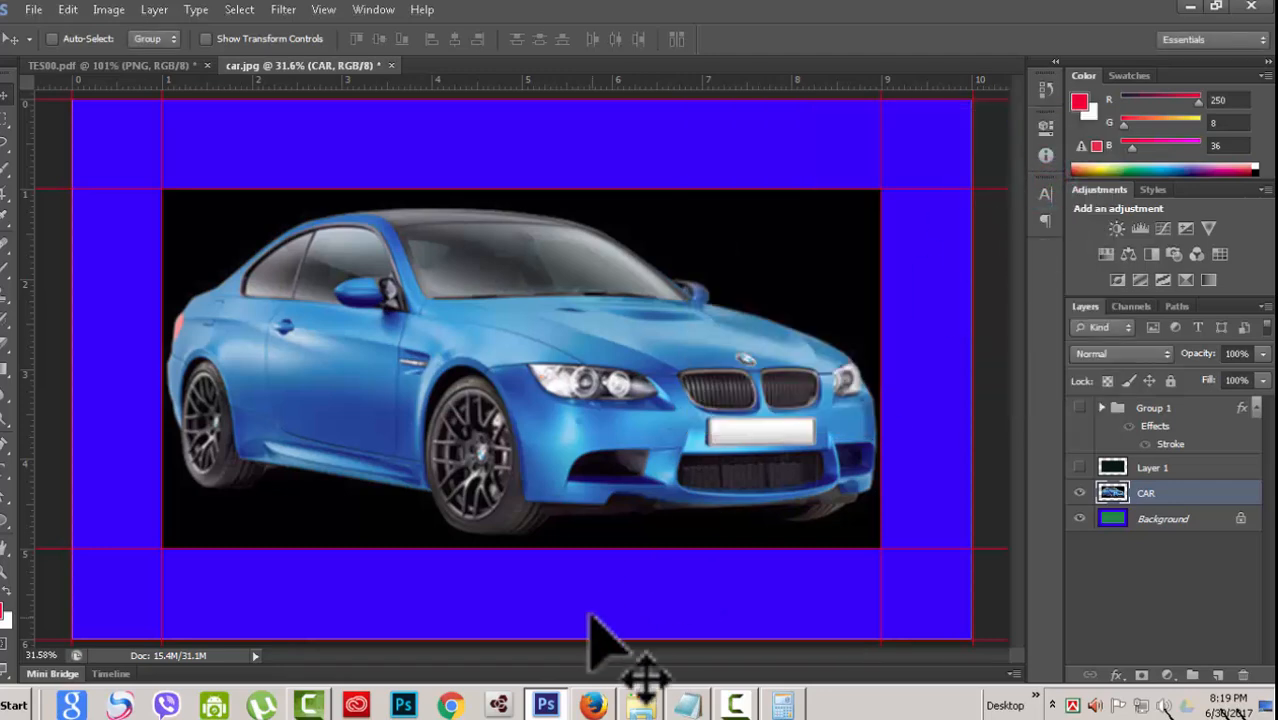
{"action": "key", "text": "ctrl+z"}
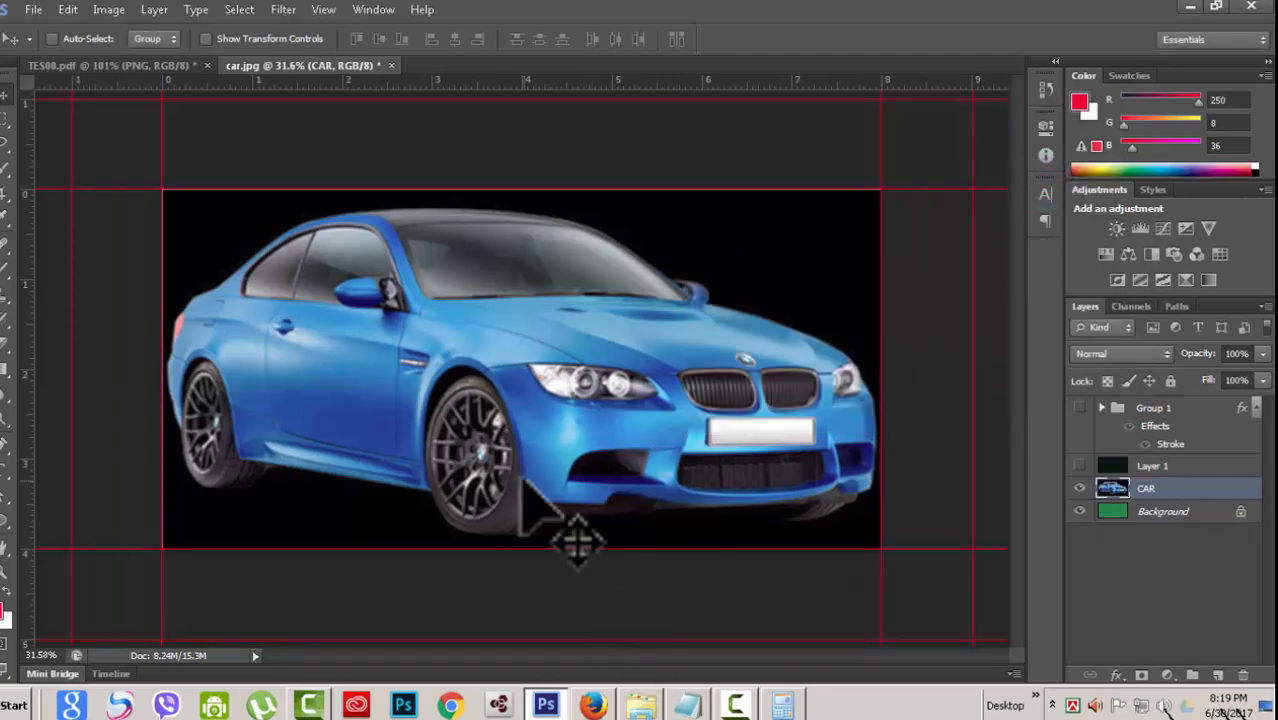
Step: Try extending the canvas by 2 inches in width and 2 inches in height with Relative on, and undo it
{"action": "key", "text": "ctrl+minus"}
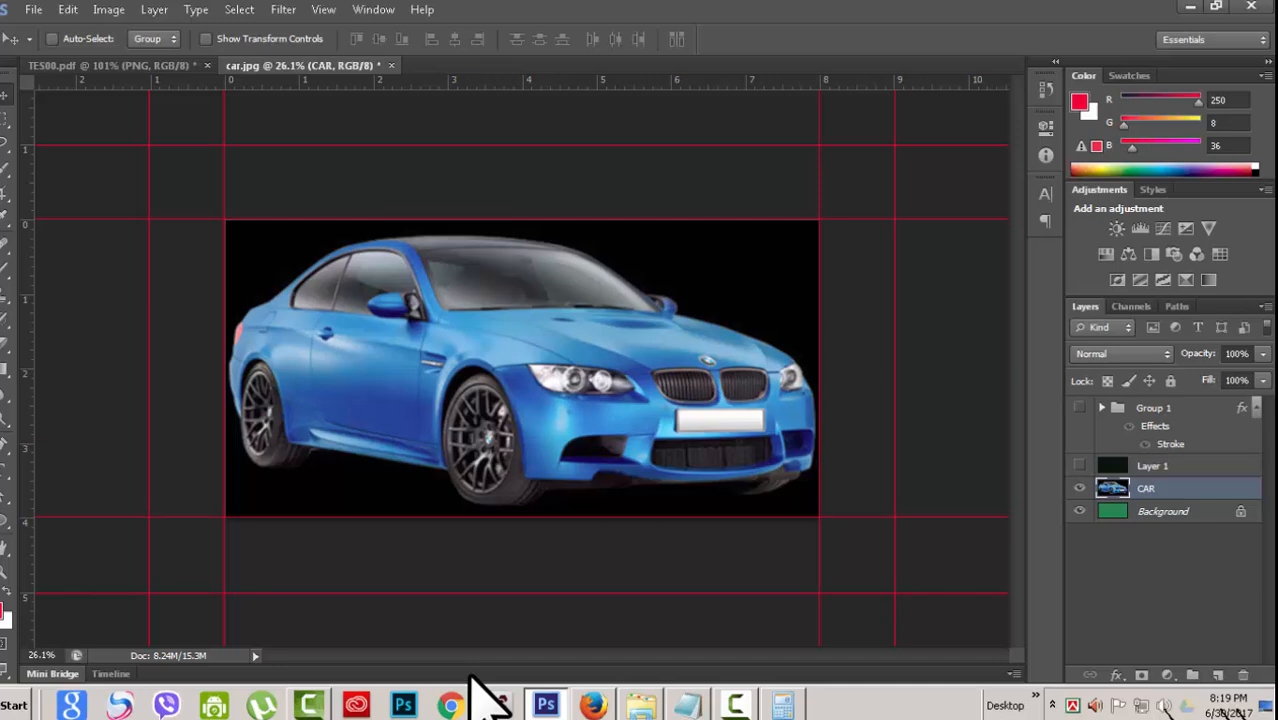
{"action": "key", "text": "ctrl+alt+c"}
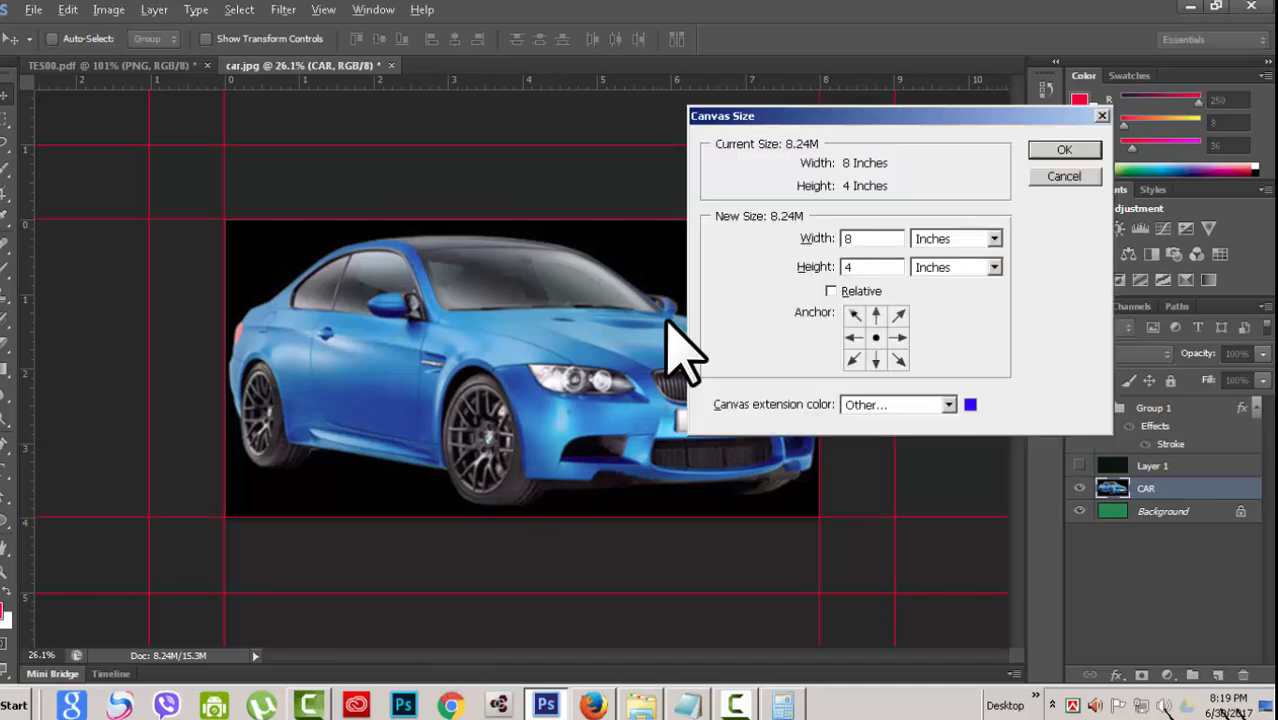
{"action": "left_click_drag", "start_coordinate": [874, 116], "coordinate": [857, 101]}
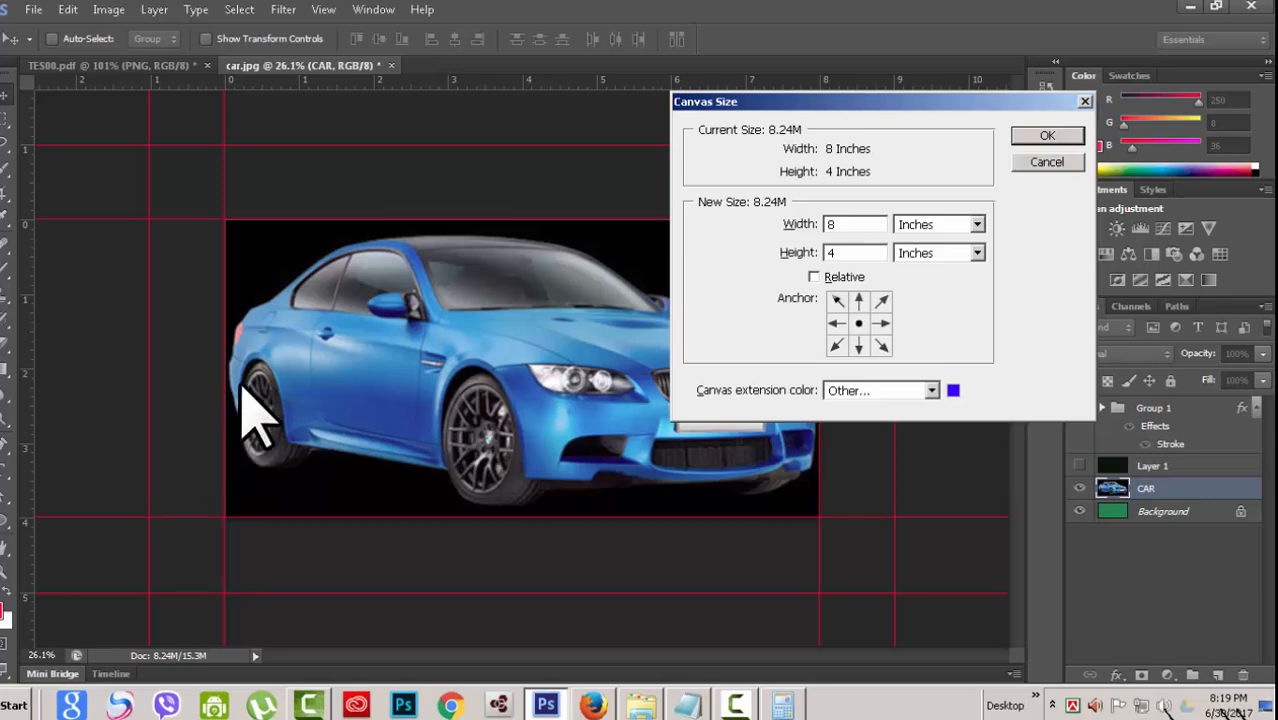
{"action": "left_click_drag", "start_coordinate": [920, 105], "coordinate": [542, 30]}
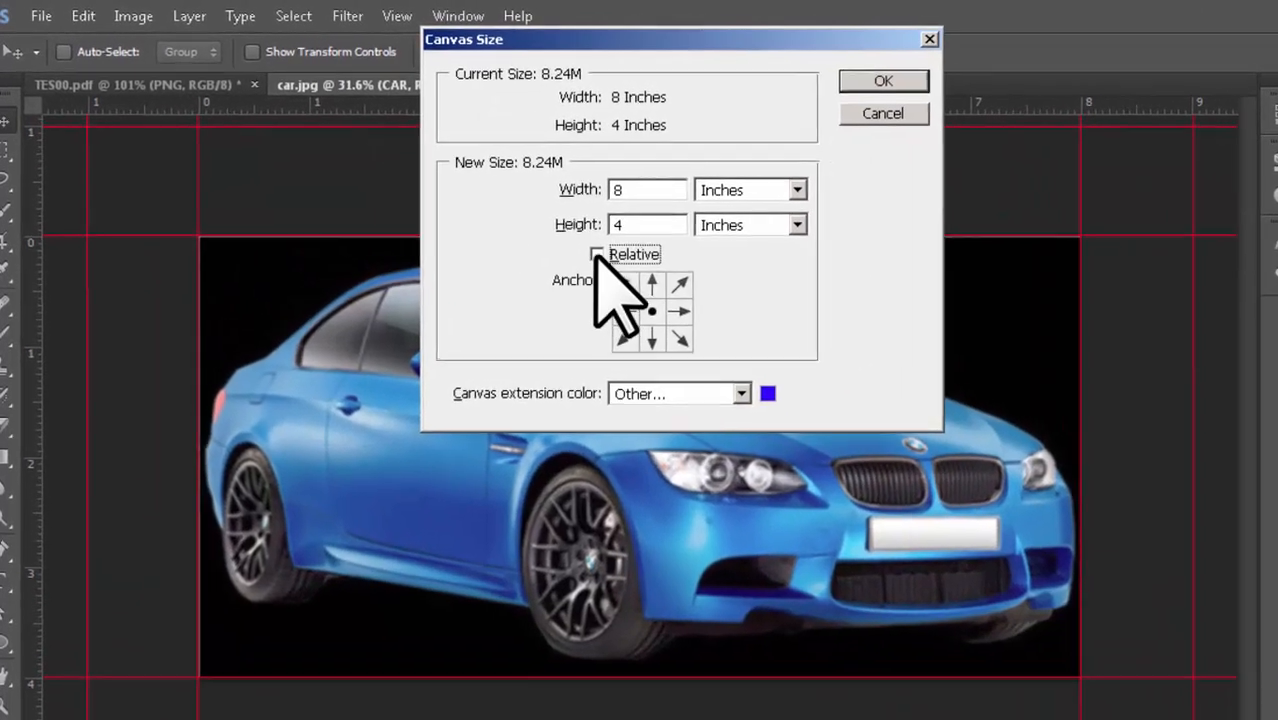
{"action": "left_click", "coordinate": [487, 204]}
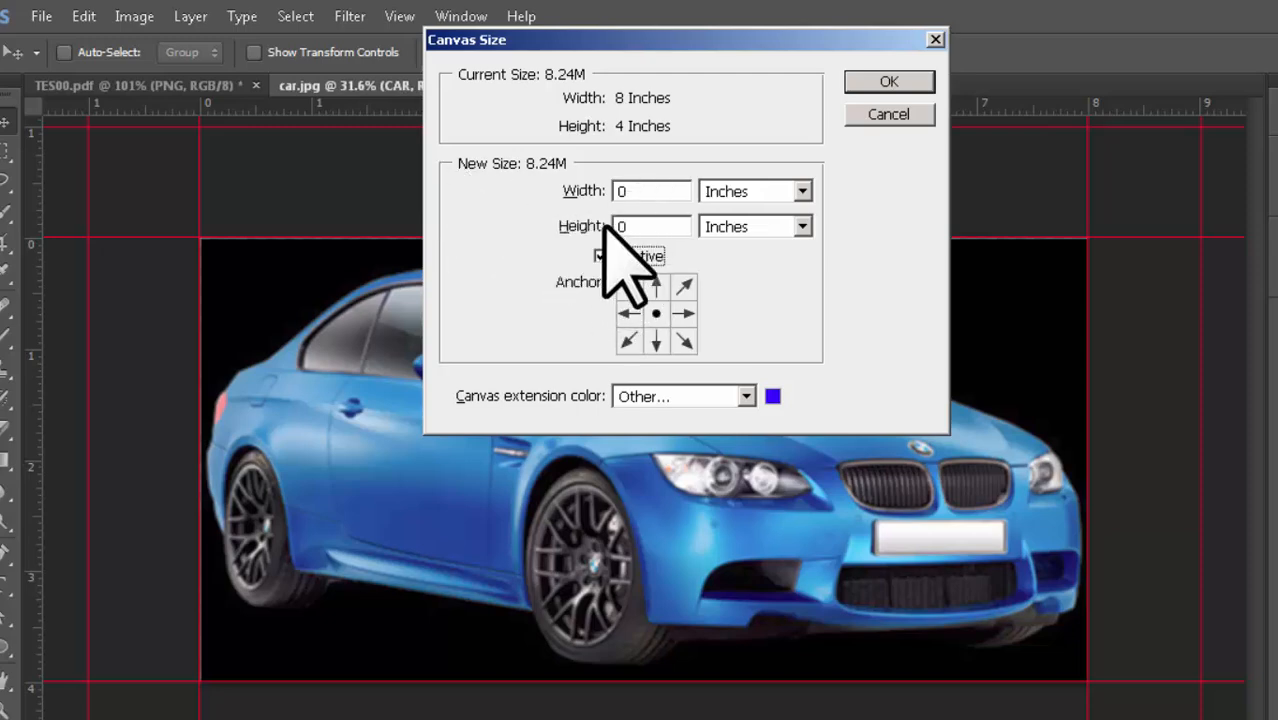
{"action": "double_click", "coordinate": [648, 191]}
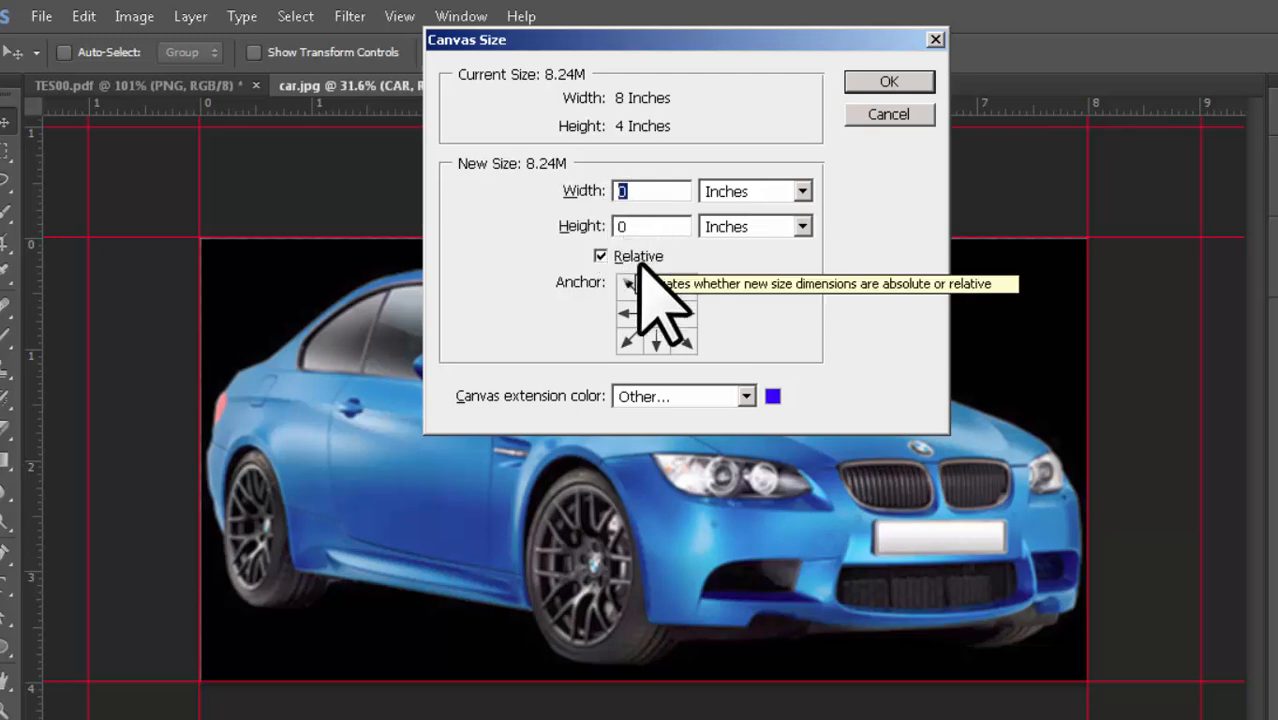
{"action": "type", "text": "2"}
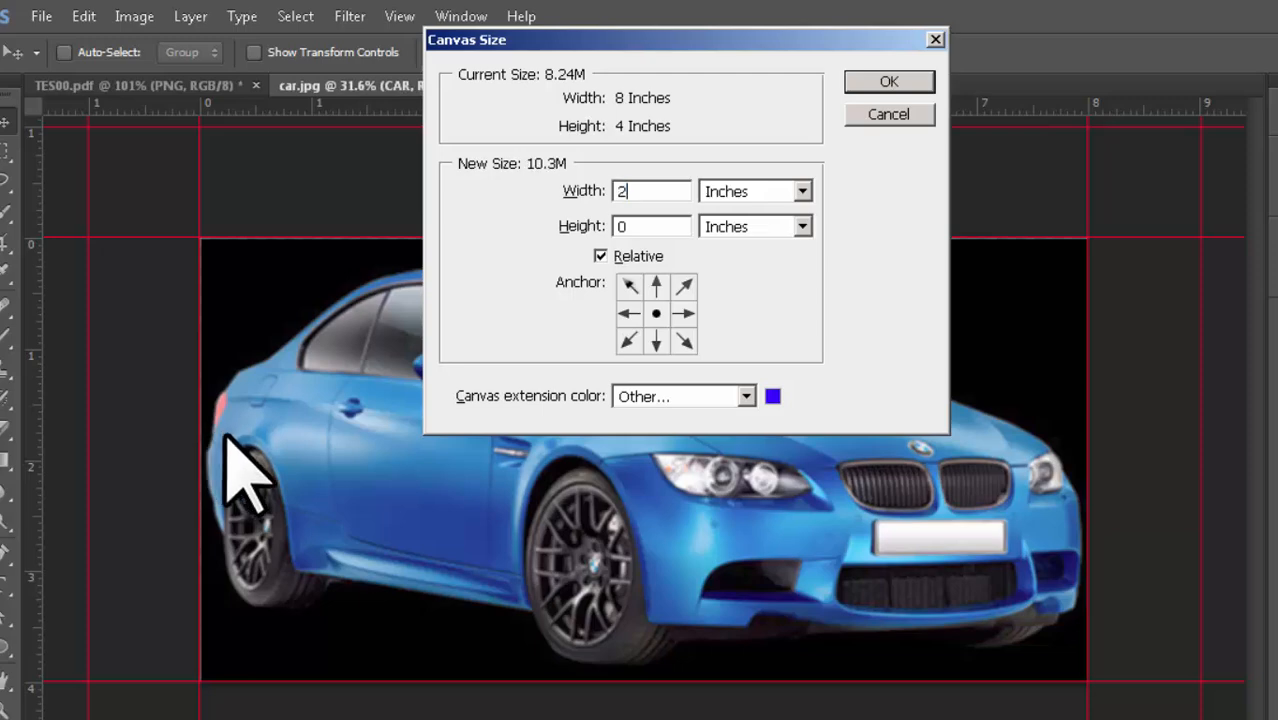
{"action": "left_click", "coordinate": [632, 226]}
{"action": "left_click", "coordinate": [916, 80]}
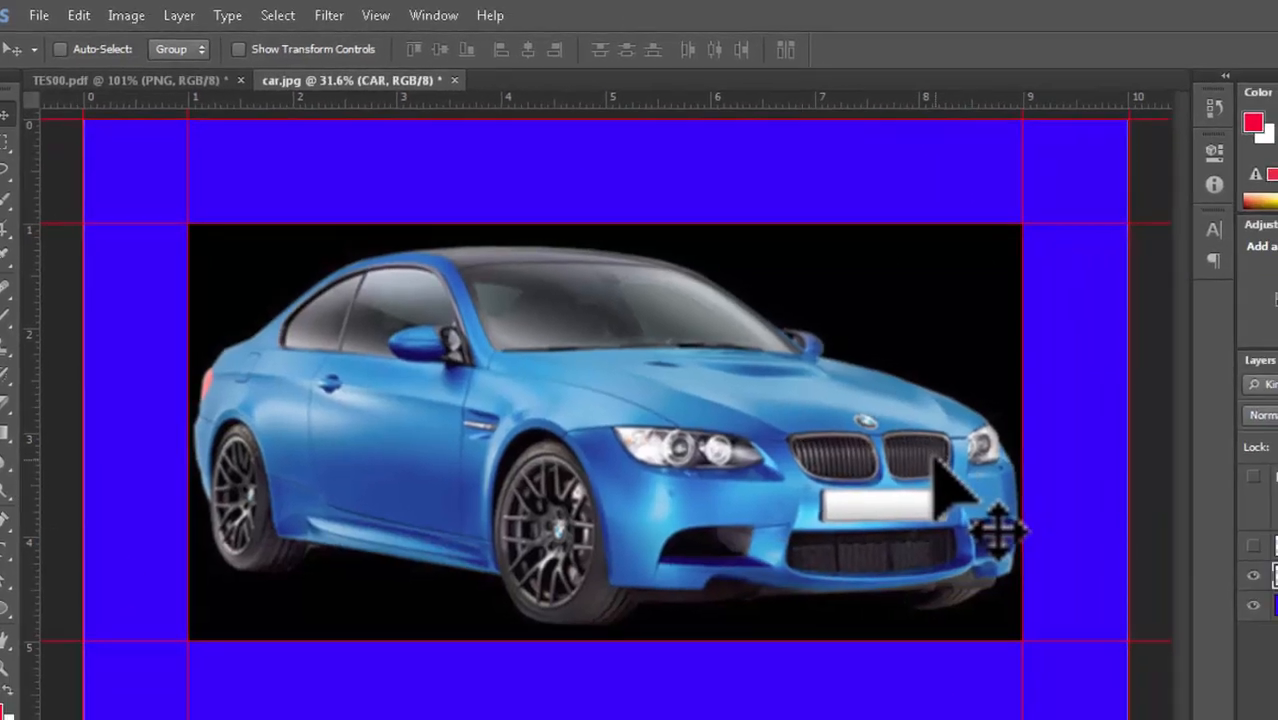
{"action": "scroll", "coordinate": [992, 519], "scroll_direction": "down", "scroll_amount": 1}
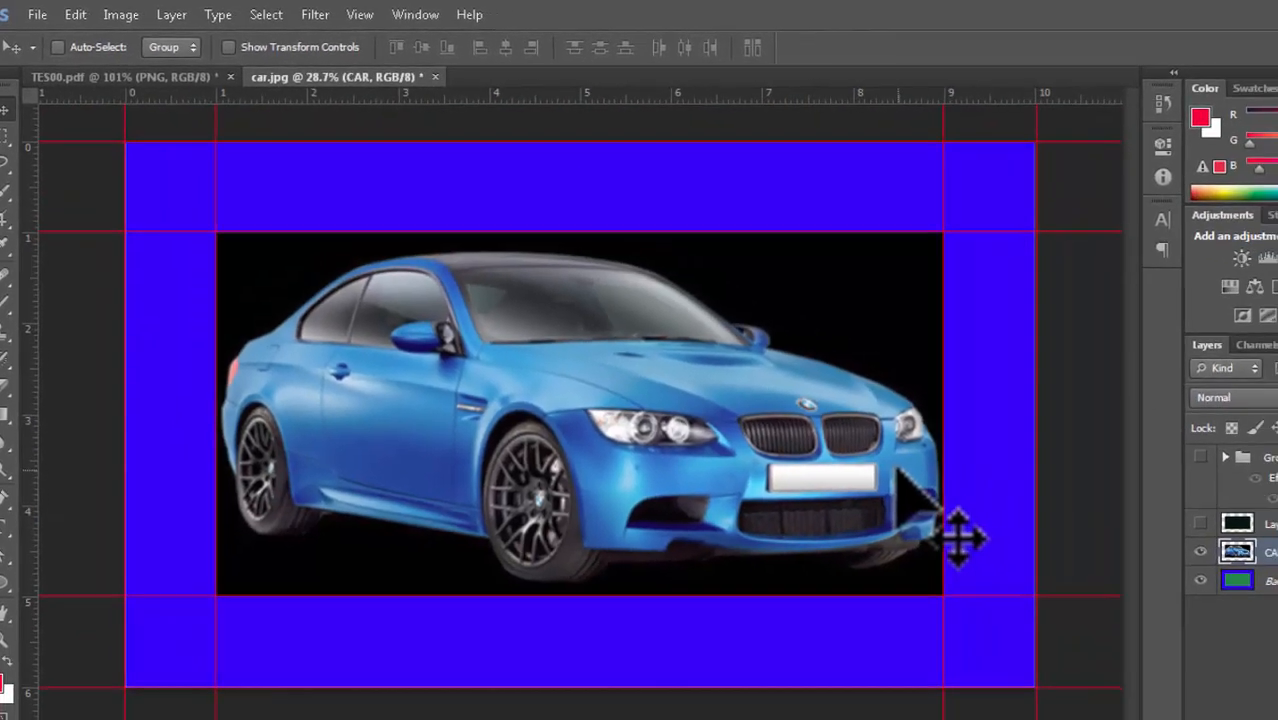
{"action": "key", "text": "ctrl+z"}
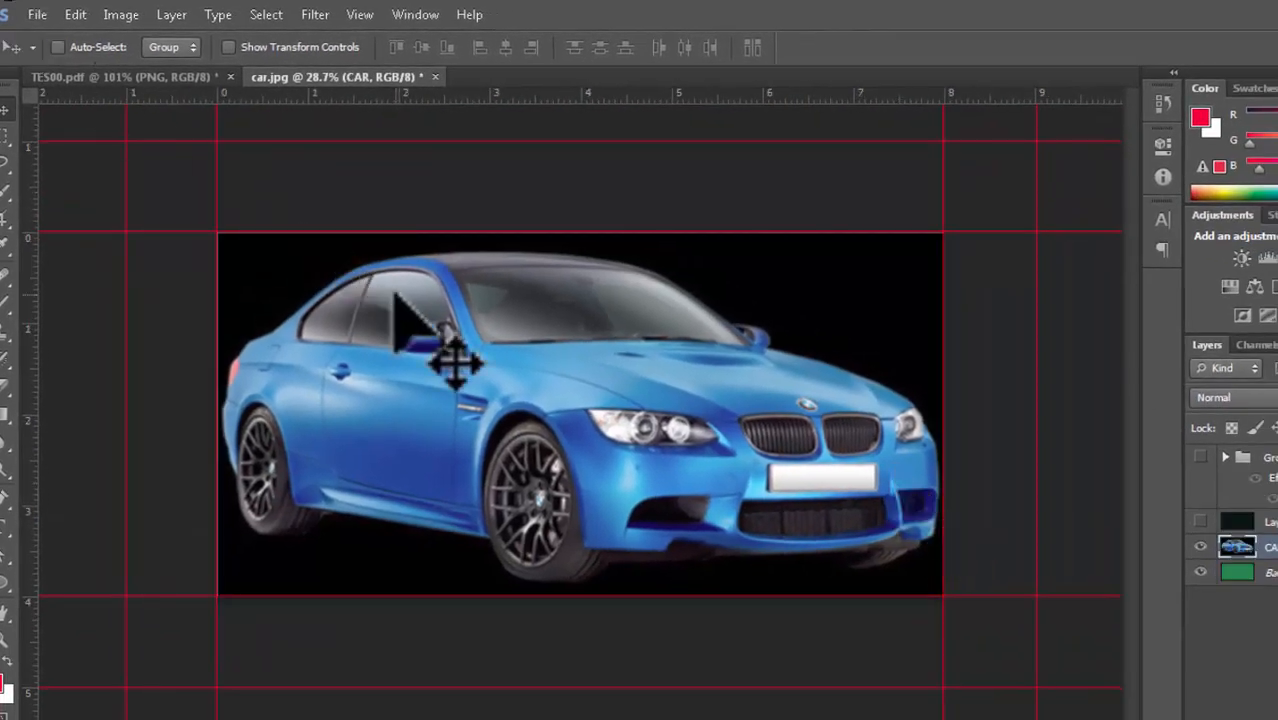
Step: Try extending the canvas by 3 inches in width and height with Relative on and the center anchor, and undo it
{"action": "key", "text": "ctrl+alt+c"}
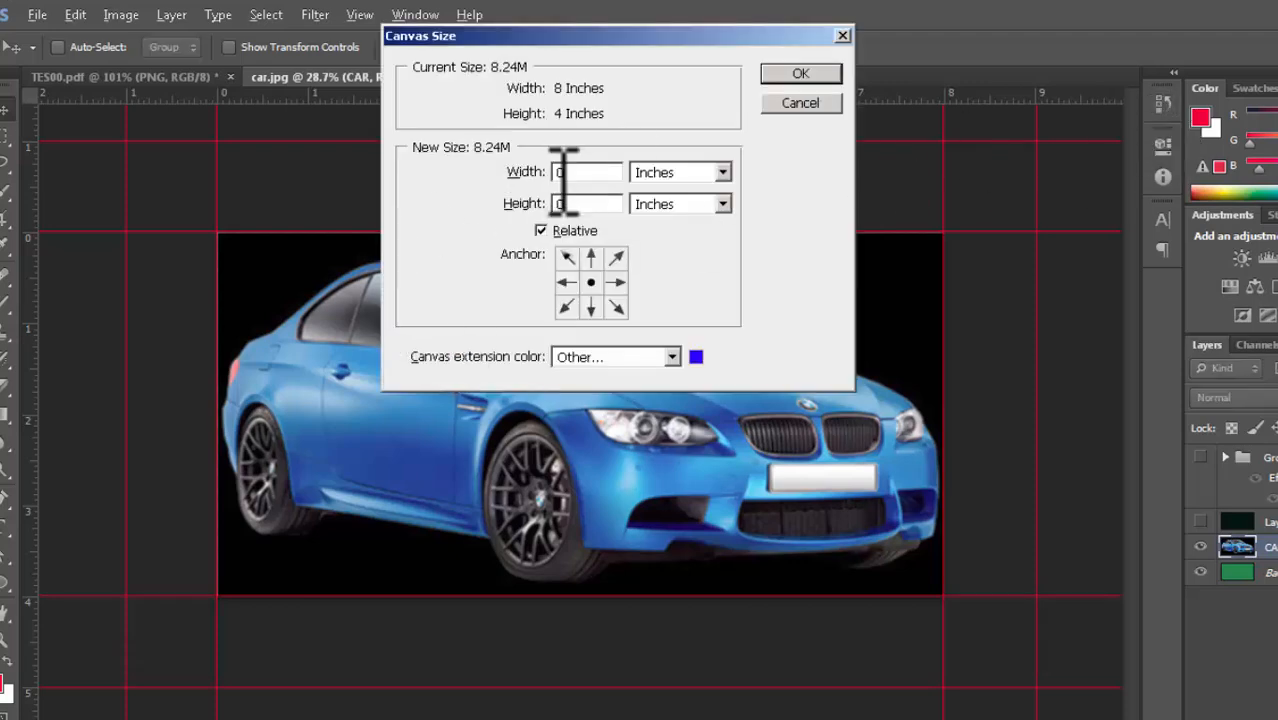
{"action": "left_click", "coordinate": [545, 230]}
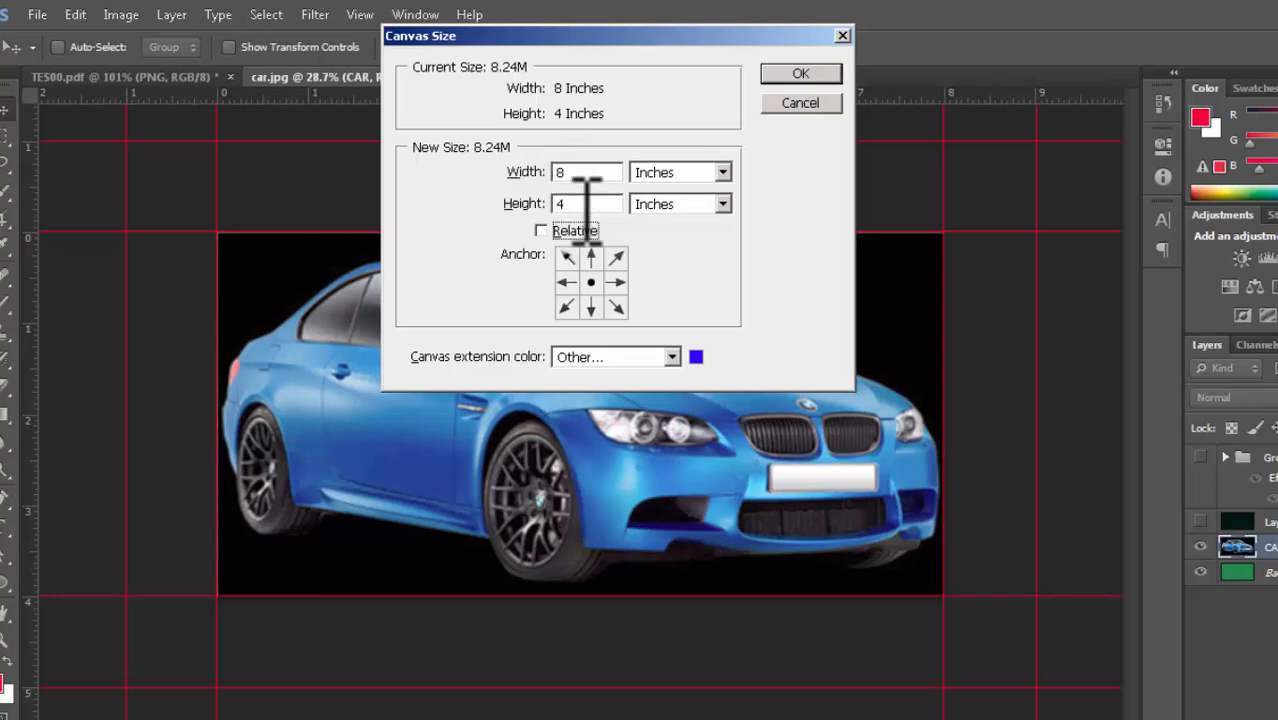
{"action": "left_click", "coordinate": [541, 231]}
{"action": "double_click", "coordinate": [583, 172]}
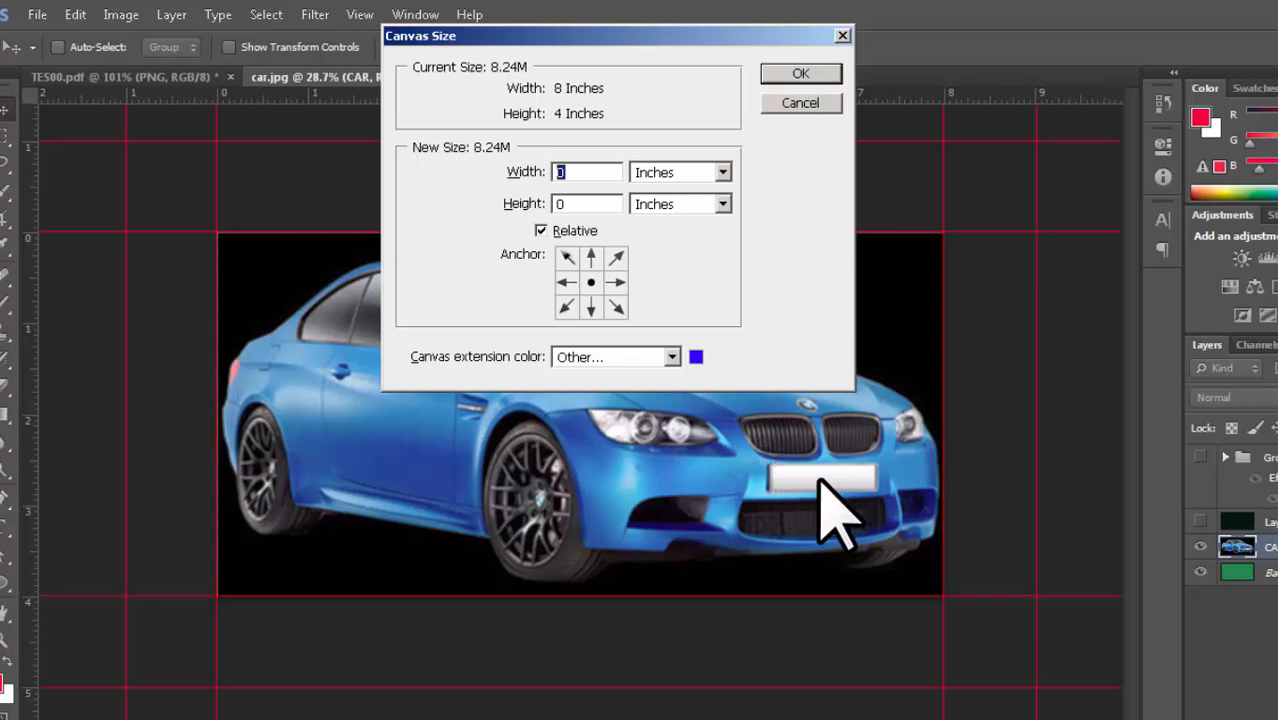
{"action": "type", "text": "3"}
{"action": "double_click", "coordinate": [588, 203]}
{"action": "type", "text": "3"}
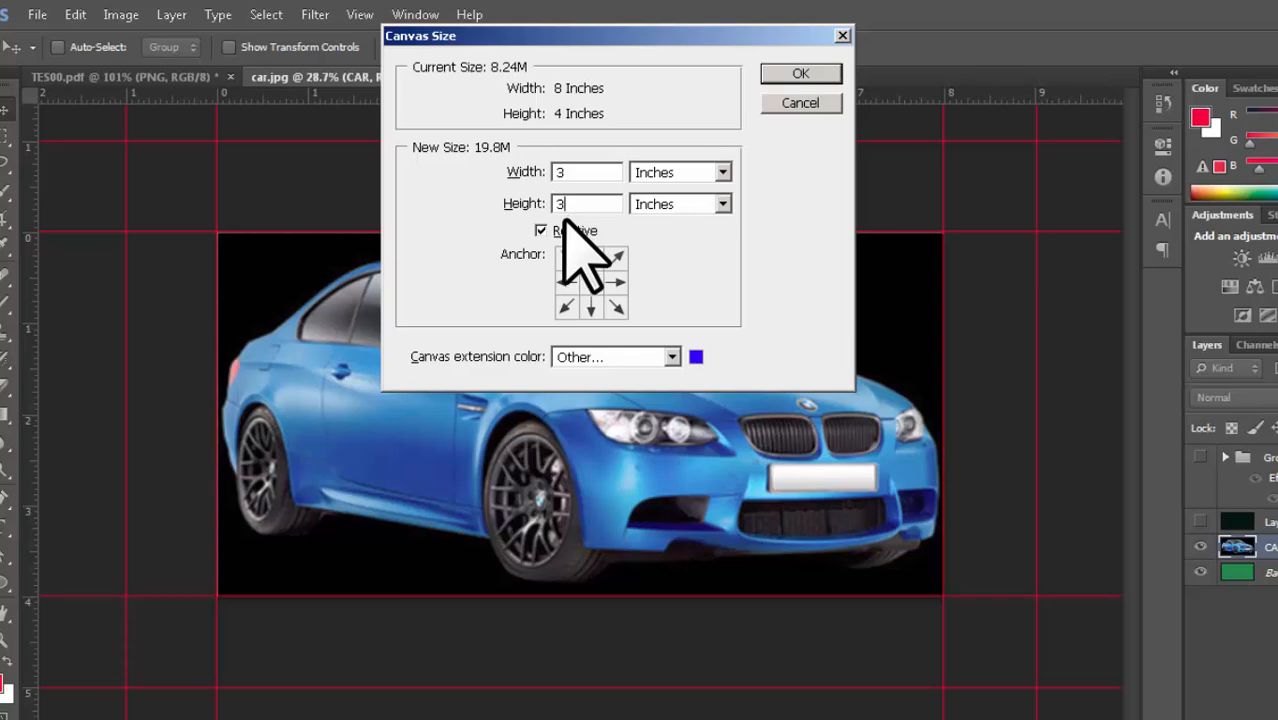
{"action": "left_click", "coordinate": [800, 70]}
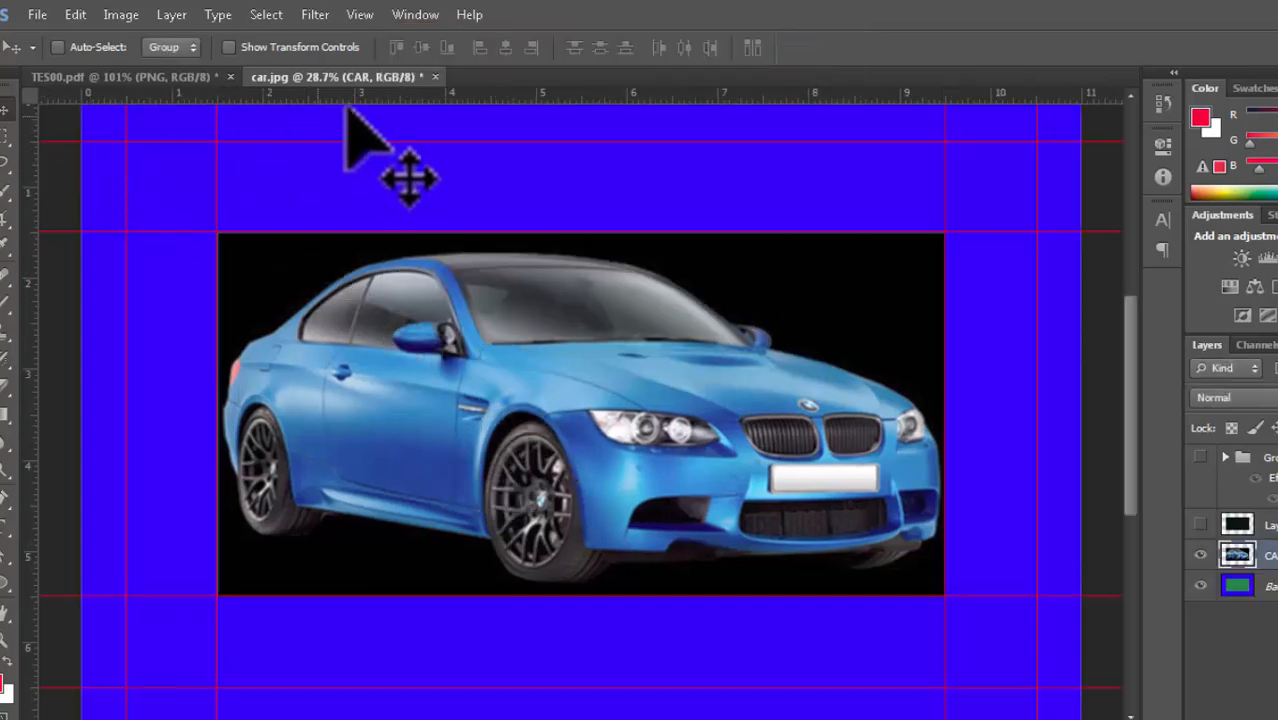
{"action": "key", "text": "ctrl+minus"}
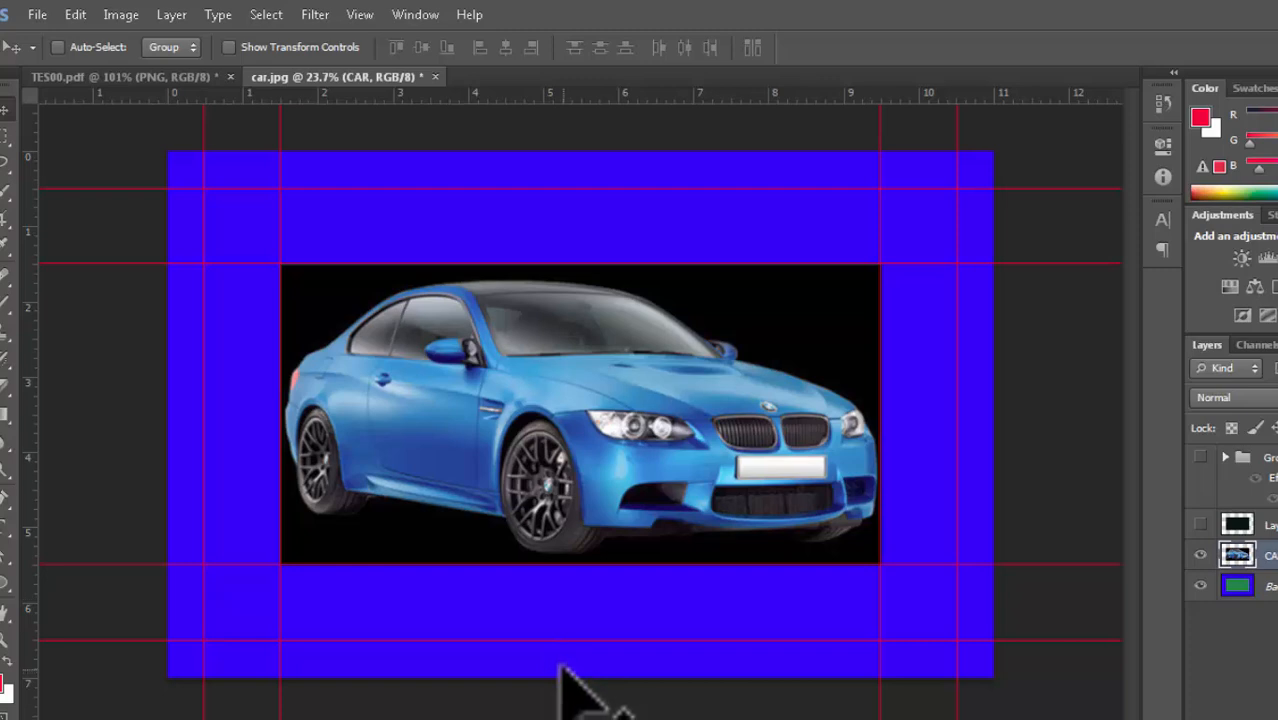
{"action": "key", "text": "ctrl+z"}
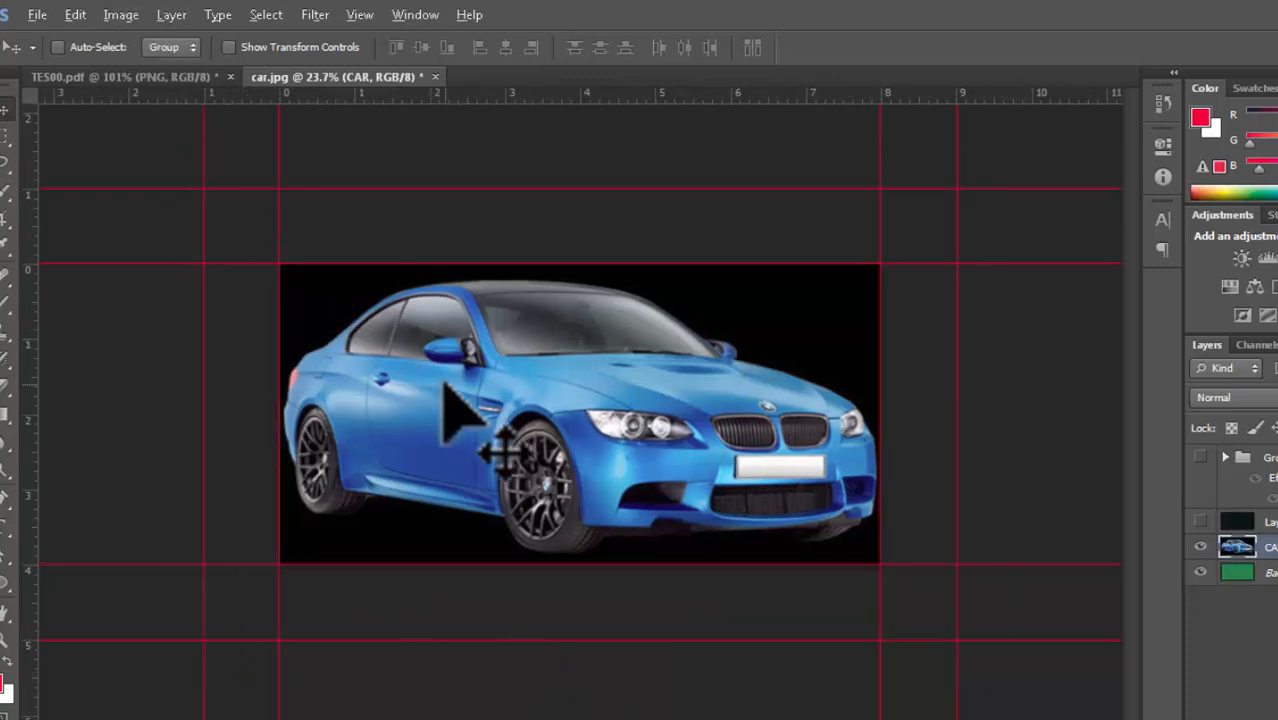
Step: Try extending the canvas height by 1 inch with Relative on and the top-center anchor, and undo it
{"action": "key", "text": "ctrl+alt+c"}
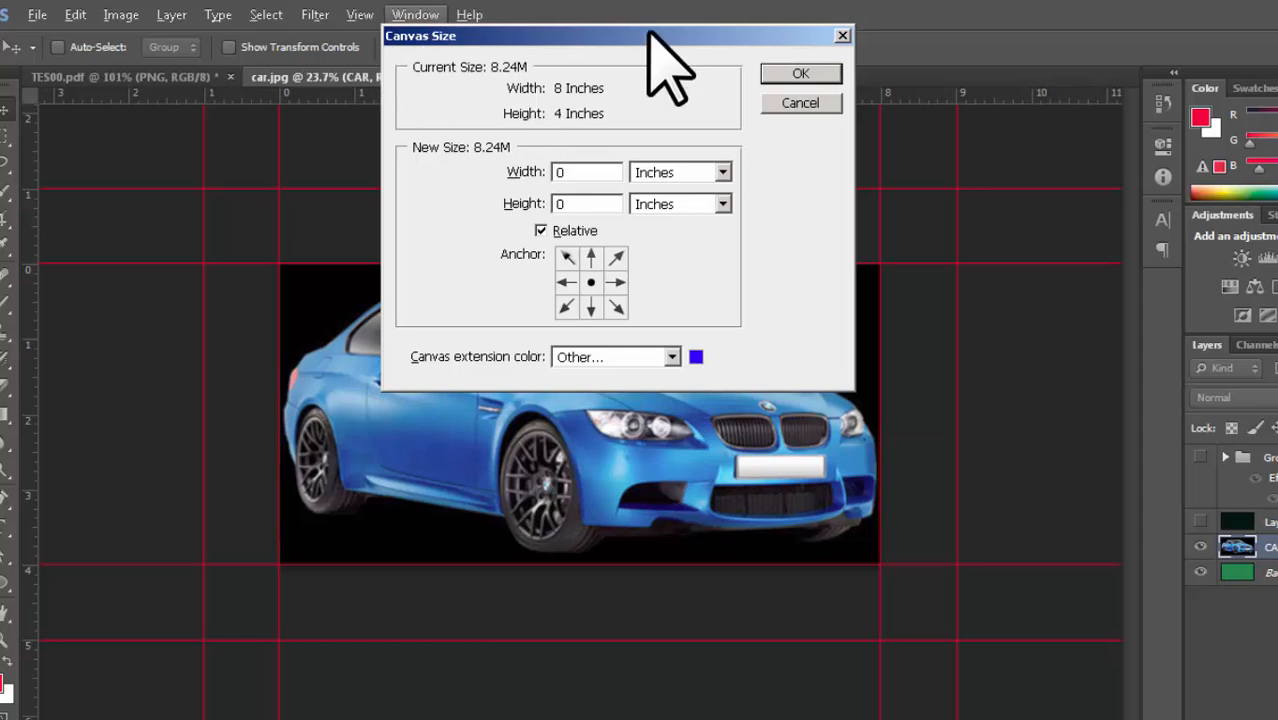
{"action": "left_click_drag", "start_coordinate": [650, 33], "coordinate": [995, 135]}
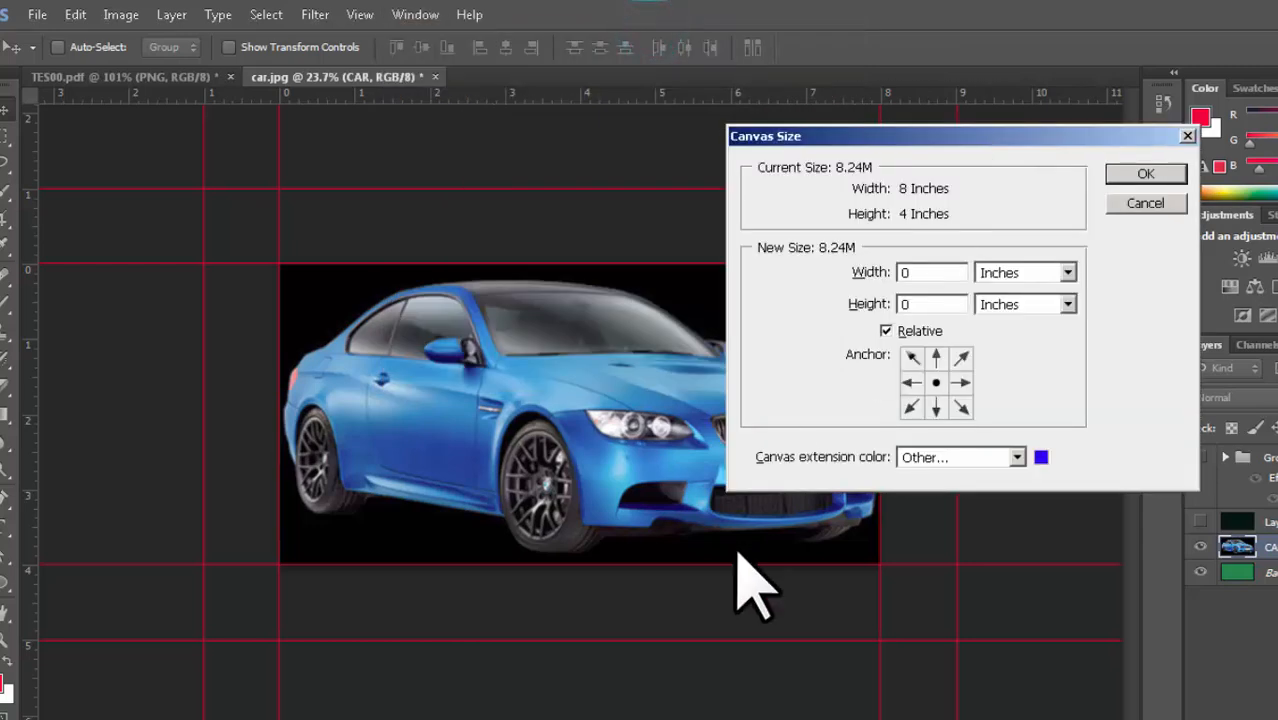
{"action": "left_click", "coordinate": [886, 330]}
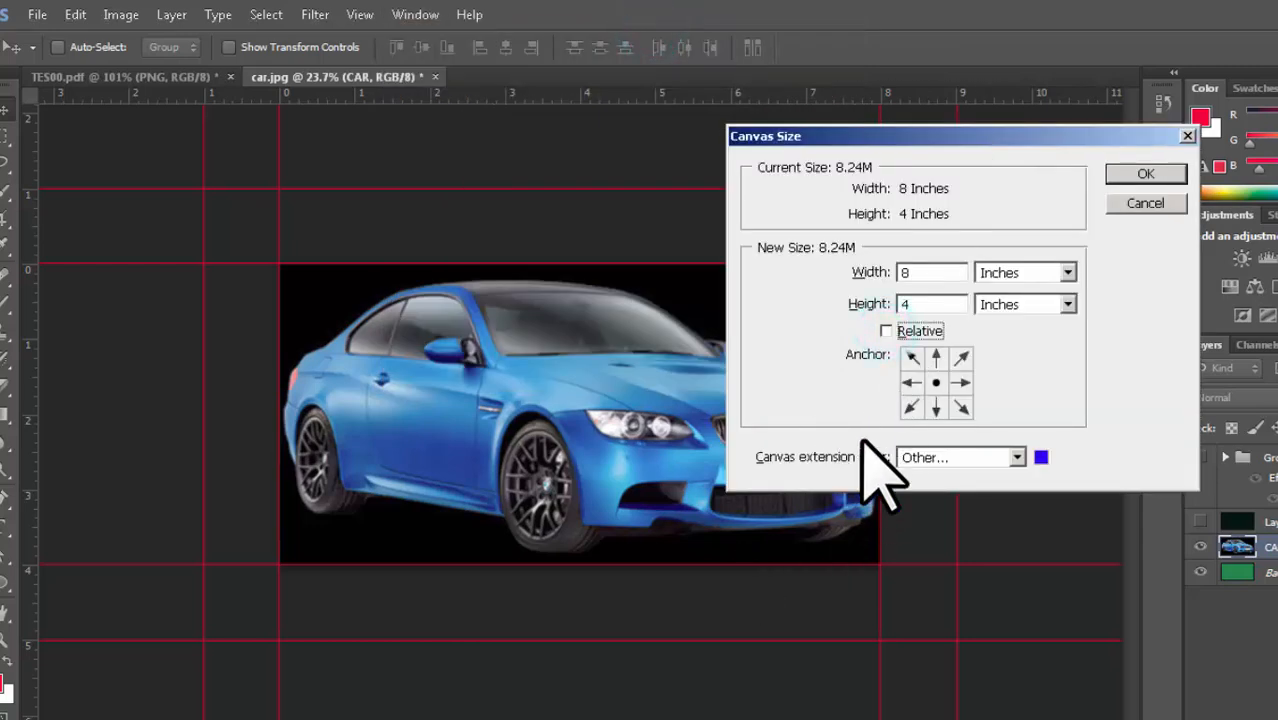
{"action": "left_click_drag", "start_coordinate": [977, 142], "coordinate": [973, 98]}
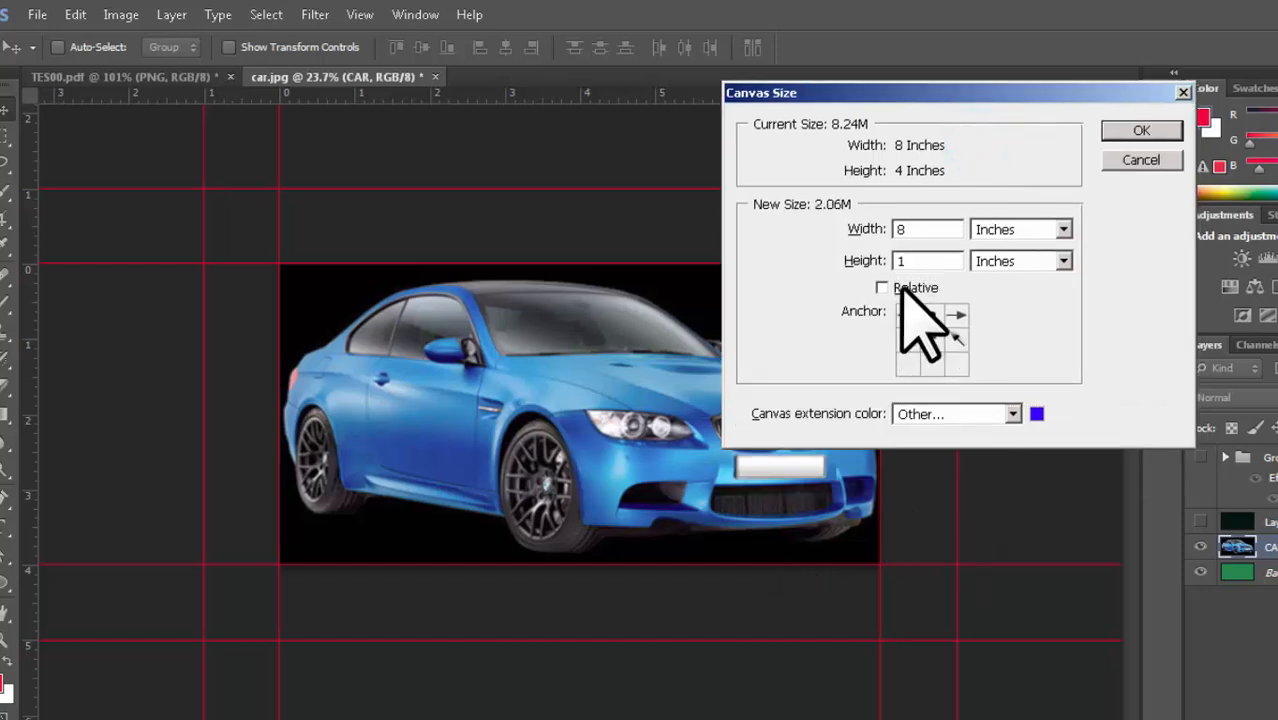
{"action": "left_click", "coordinate": [899, 288]}
{"action": "left_click", "coordinate": [916, 262]}
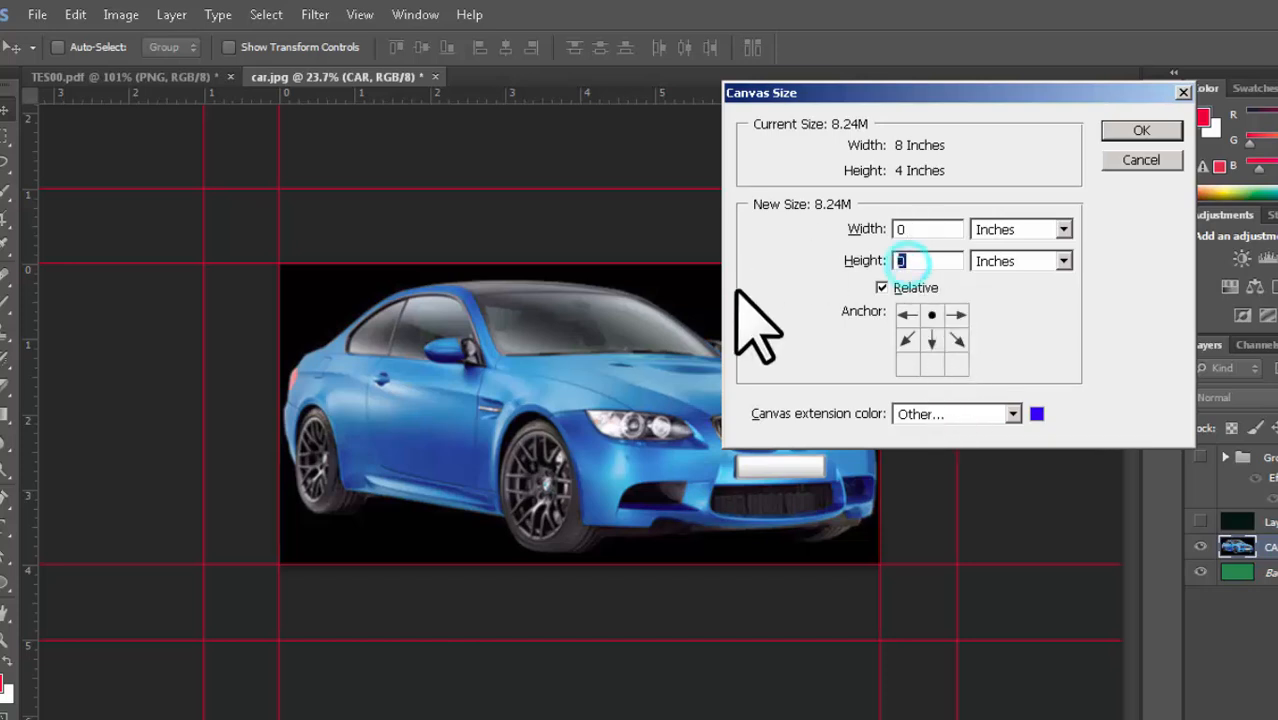
{"action": "type", "text": "1"}
{"action": "left_click", "coordinate": [1150, 135]}
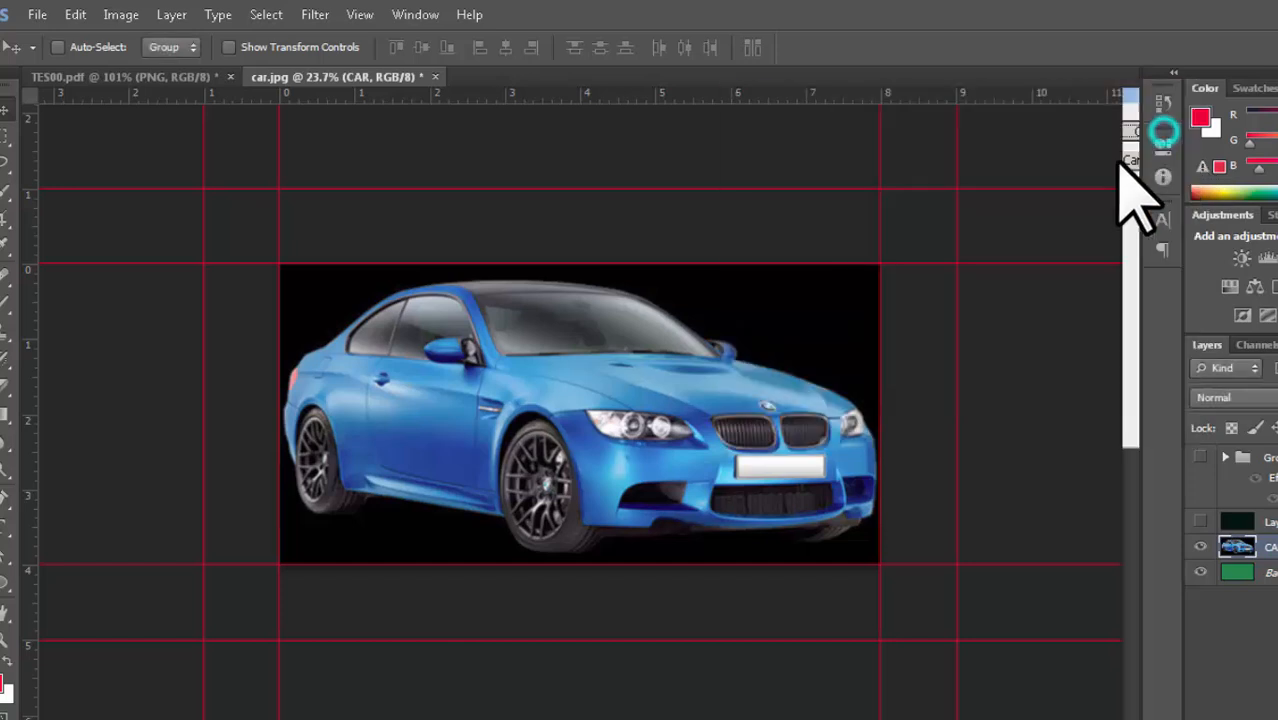
{"action": "key", "text": "ctrl+z"}
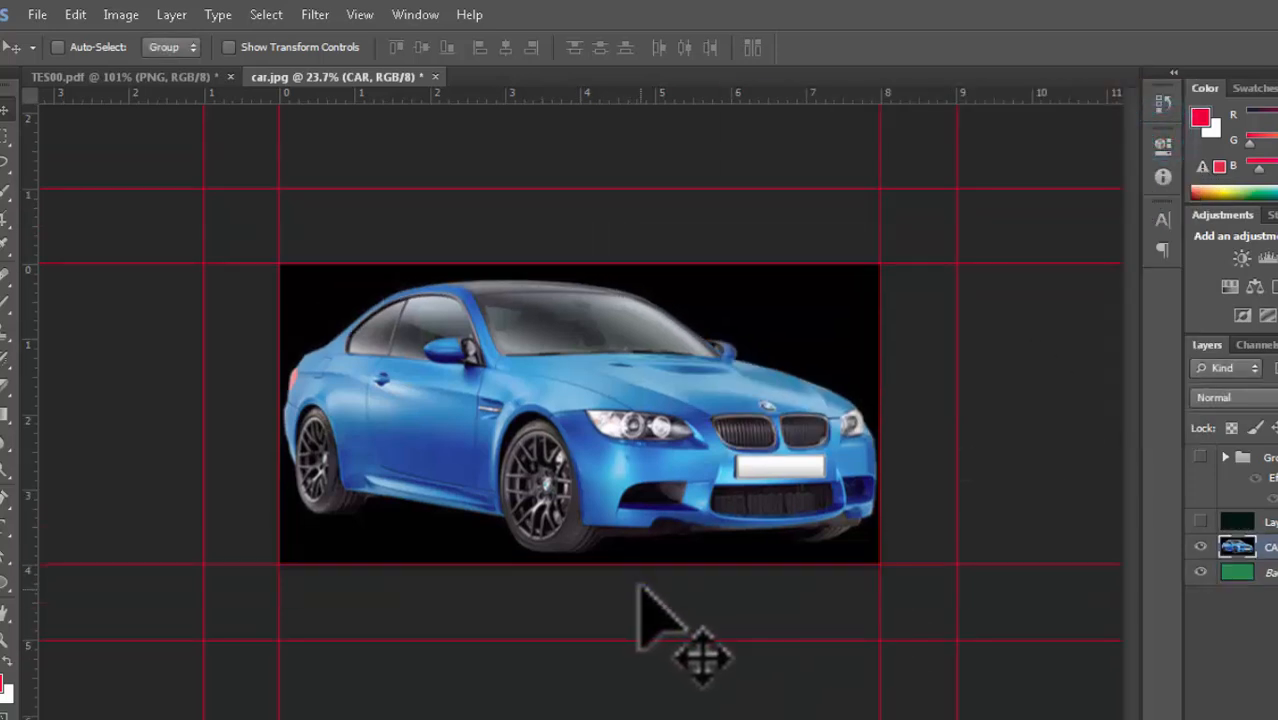
Step: Try extending the canvas width by .5 inches from the middle-left anchor with Relative on, and undo it
{"action": "key", "text": "ctrl+alt+c"}
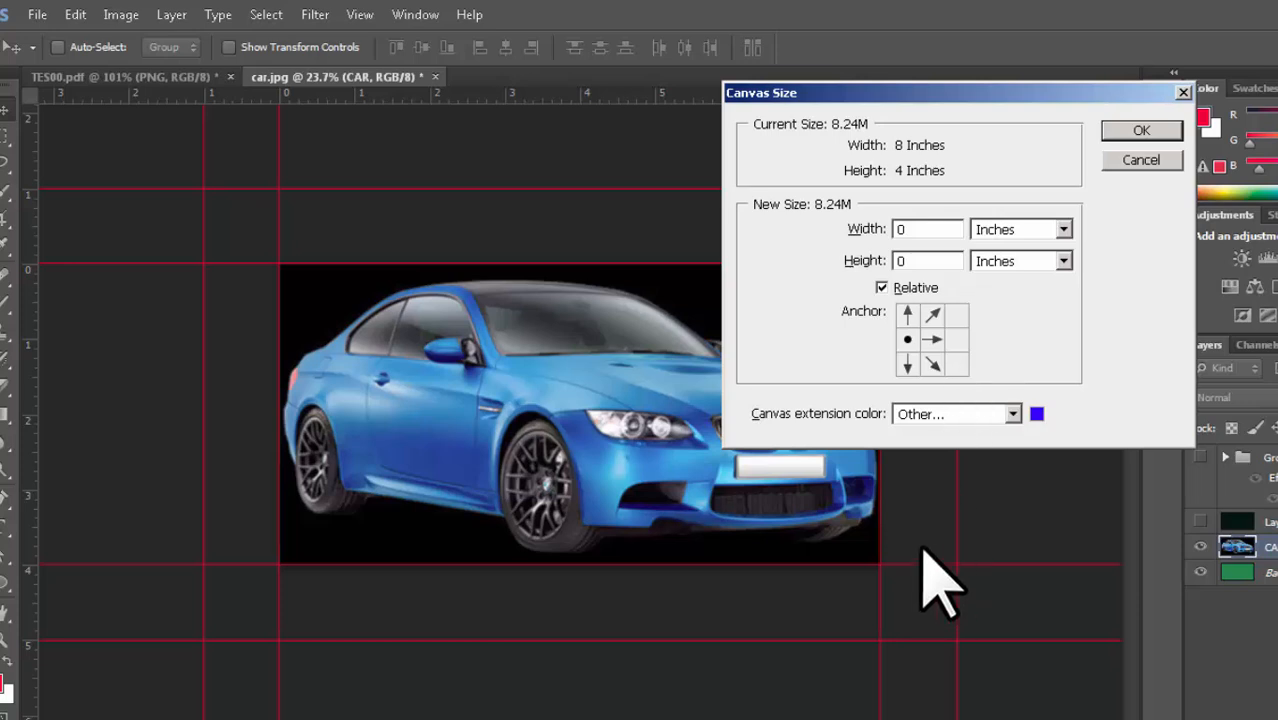
{"action": "left_click", "coordinate": [929, 340]}
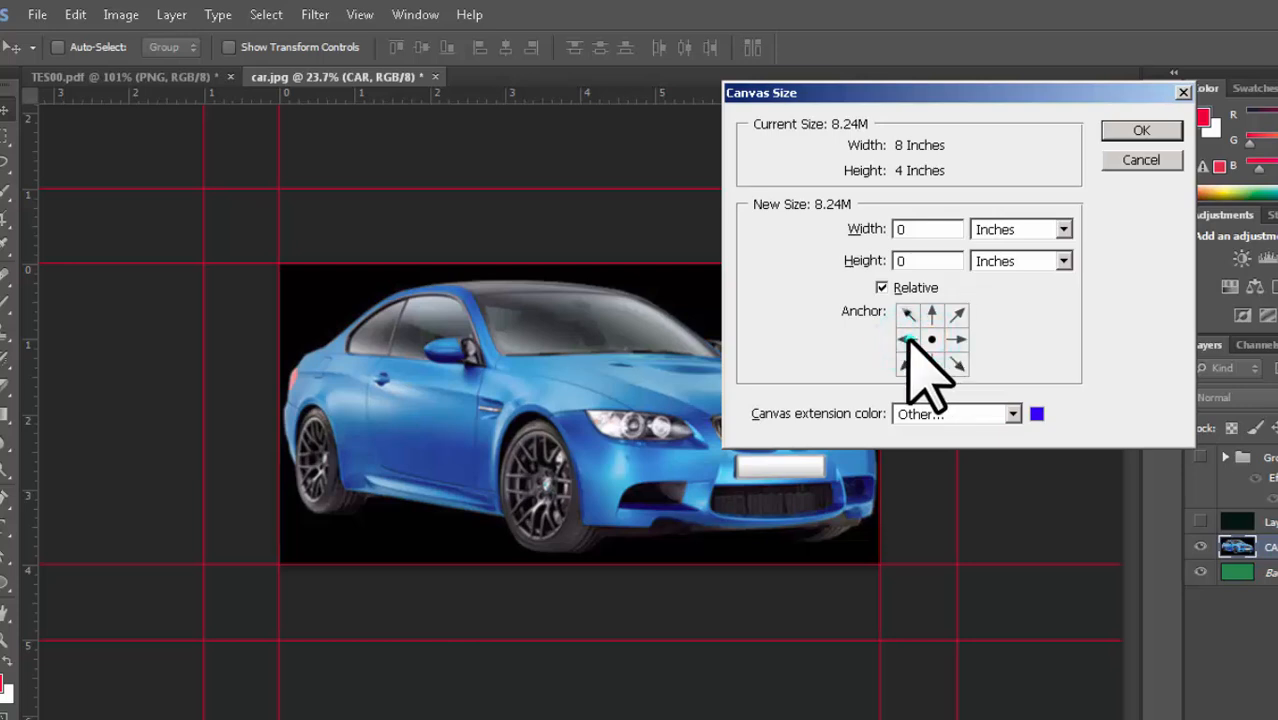
{"action": "left_click", "coordinate": [907, 340]}
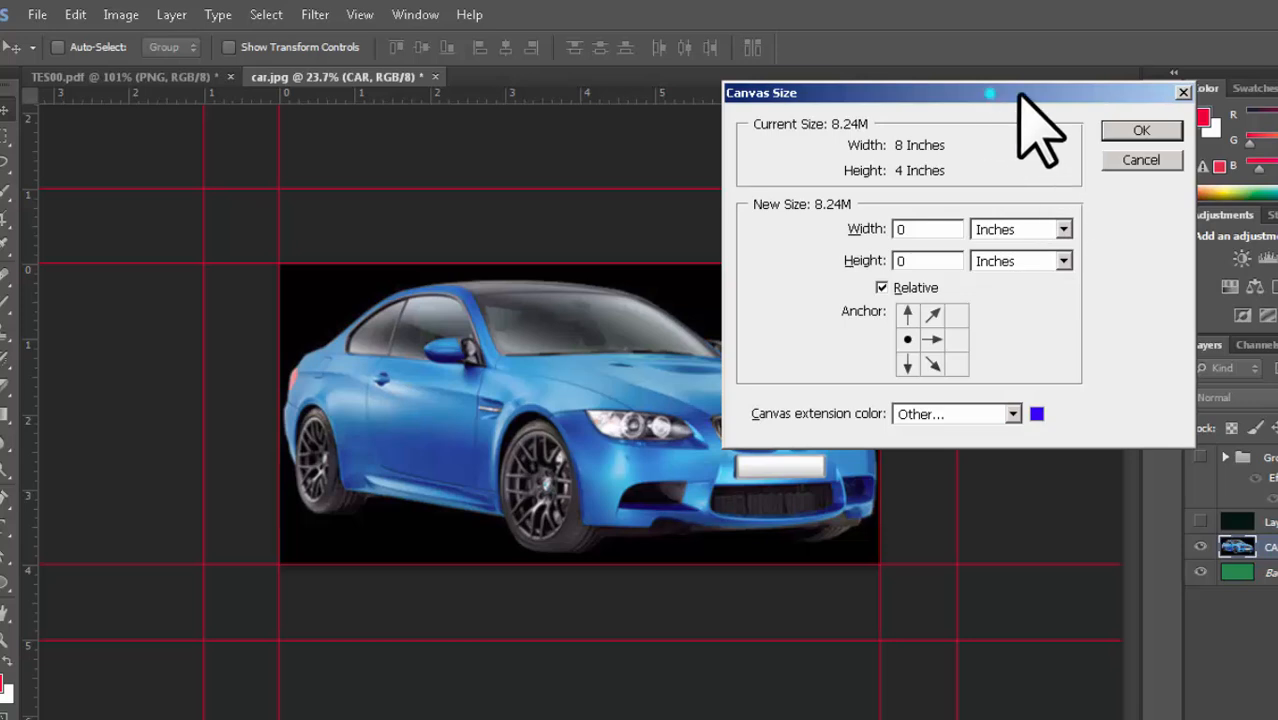
{"action": "left_click_drag", "start_coordinate": [1020, 95], "coordinate": [1275, 76]}
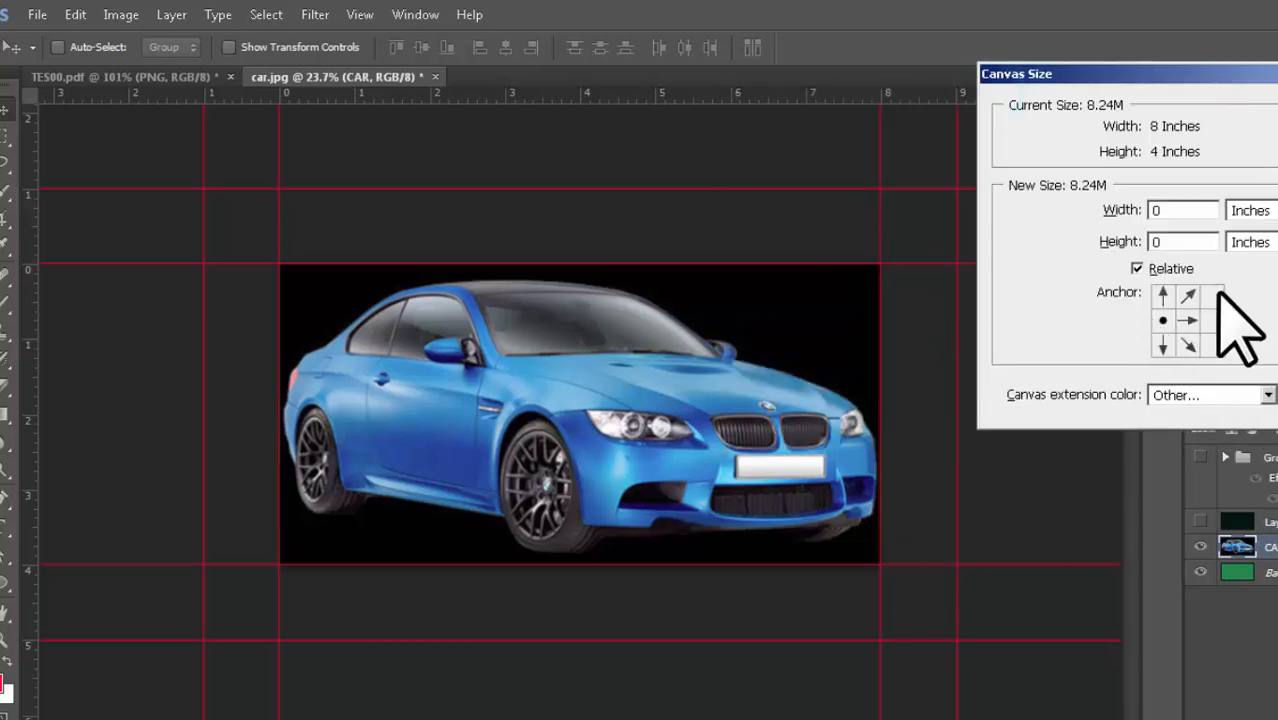
{"action": "double_click", "coordinate": [1172, 209]}
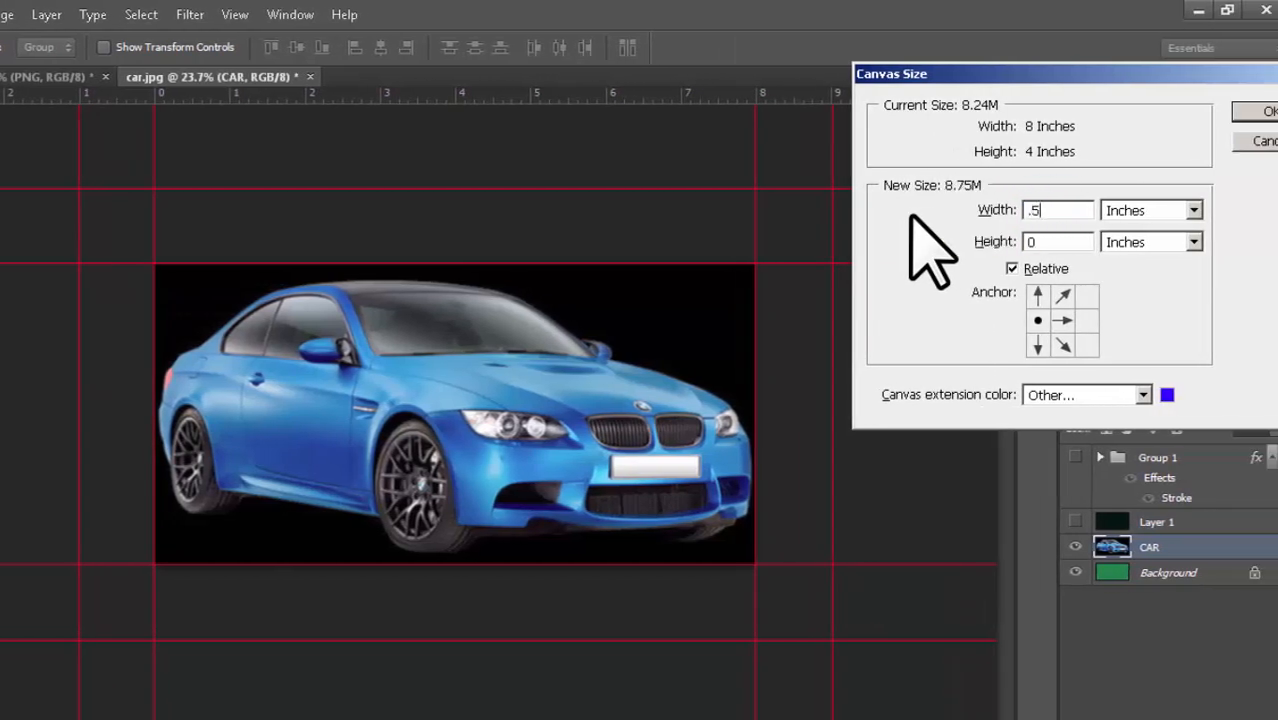
{"action": "left_click", "coordinate": [1262, 112]}
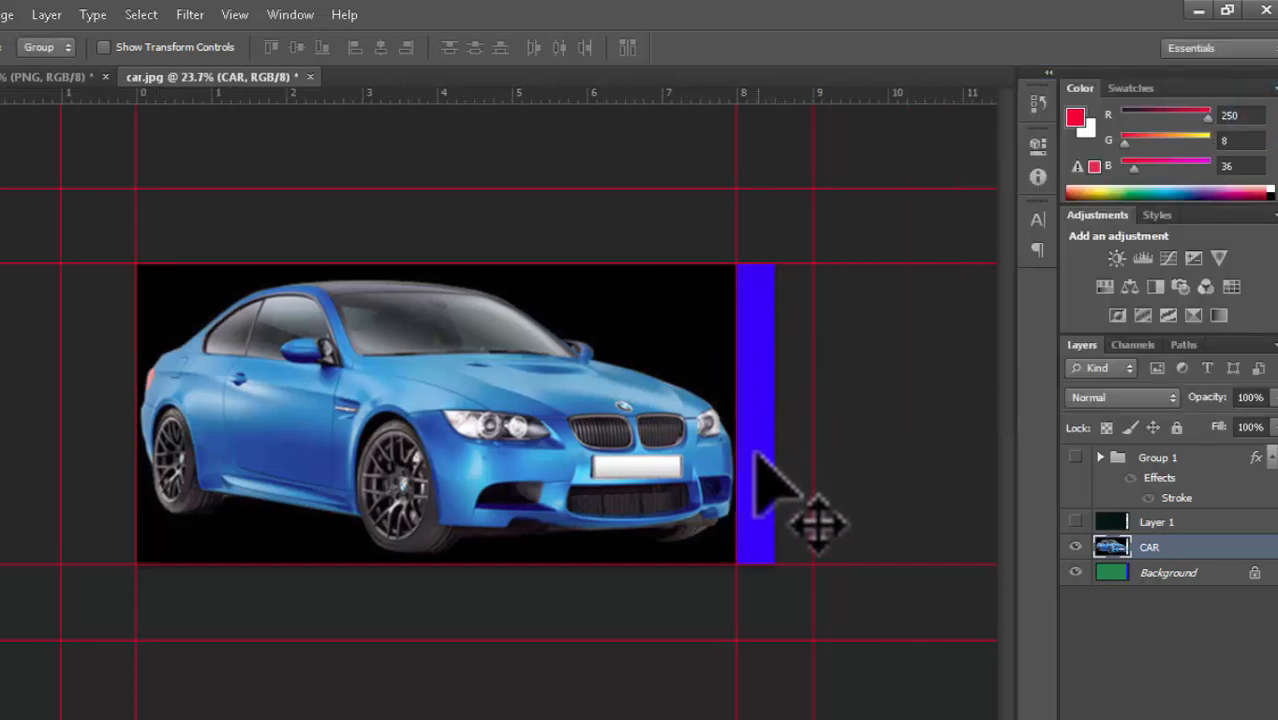
{"action": "key", "text": "ctrl+z"}
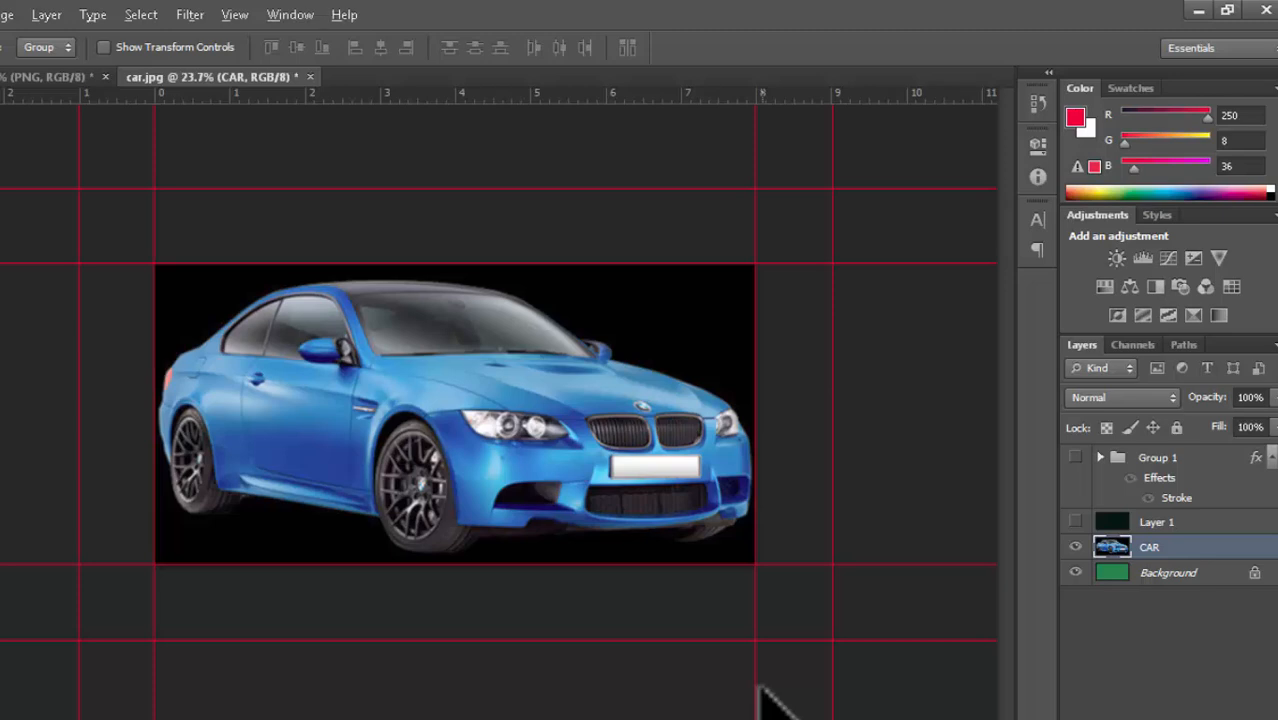
Step: Try extending the canvas by 2 inches in width and 1 inch in height from the top-left anchor, and undo it
{"action": "key", "text": "ctrl+alt+c"}
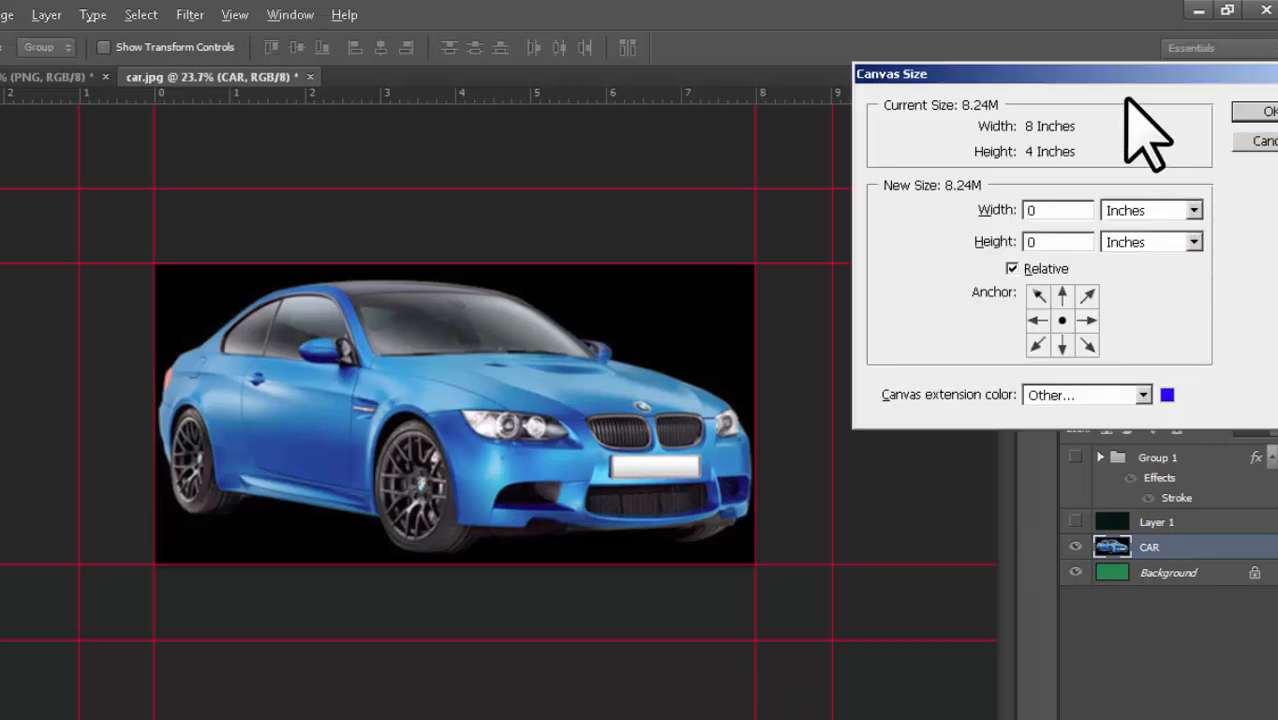
{"action": "left_click_drag", "start_coordinate": [1127, 75], "coordinate": [1017, 69]}
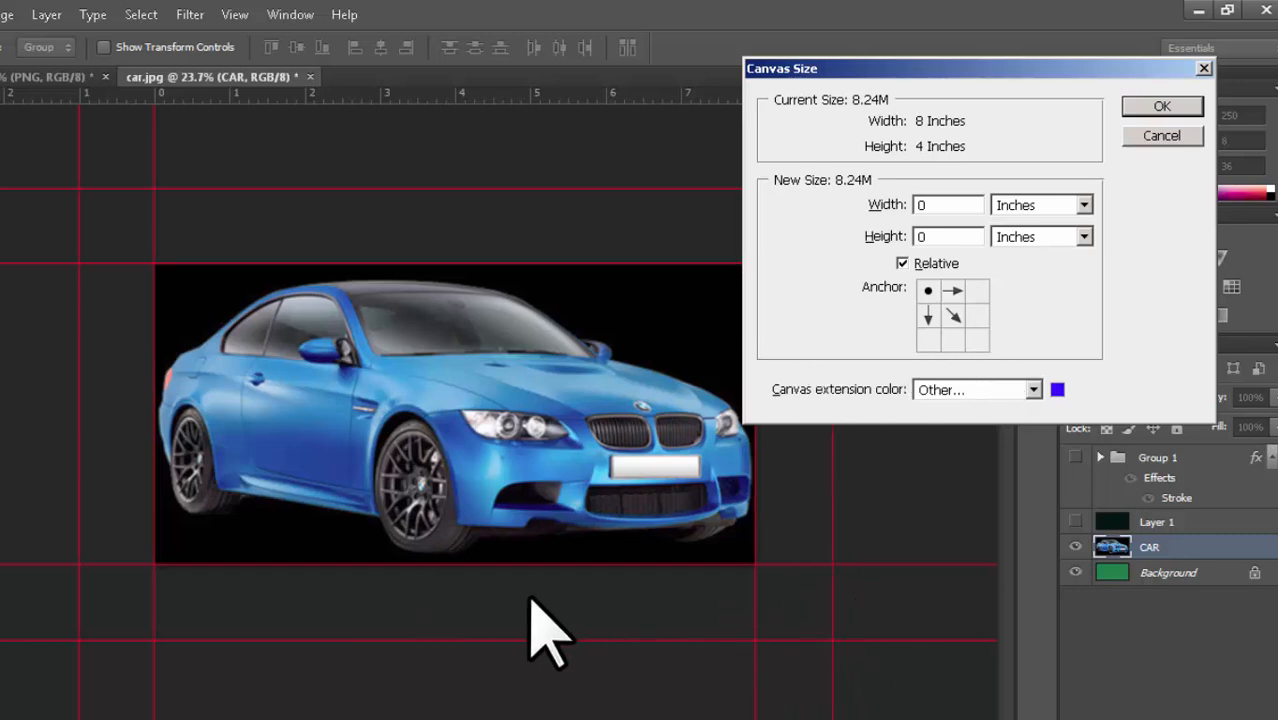
{"action": "double_click", "coordinate": [946, 204]}
{"action": "left_click", "coordinate": [1160, 107]}
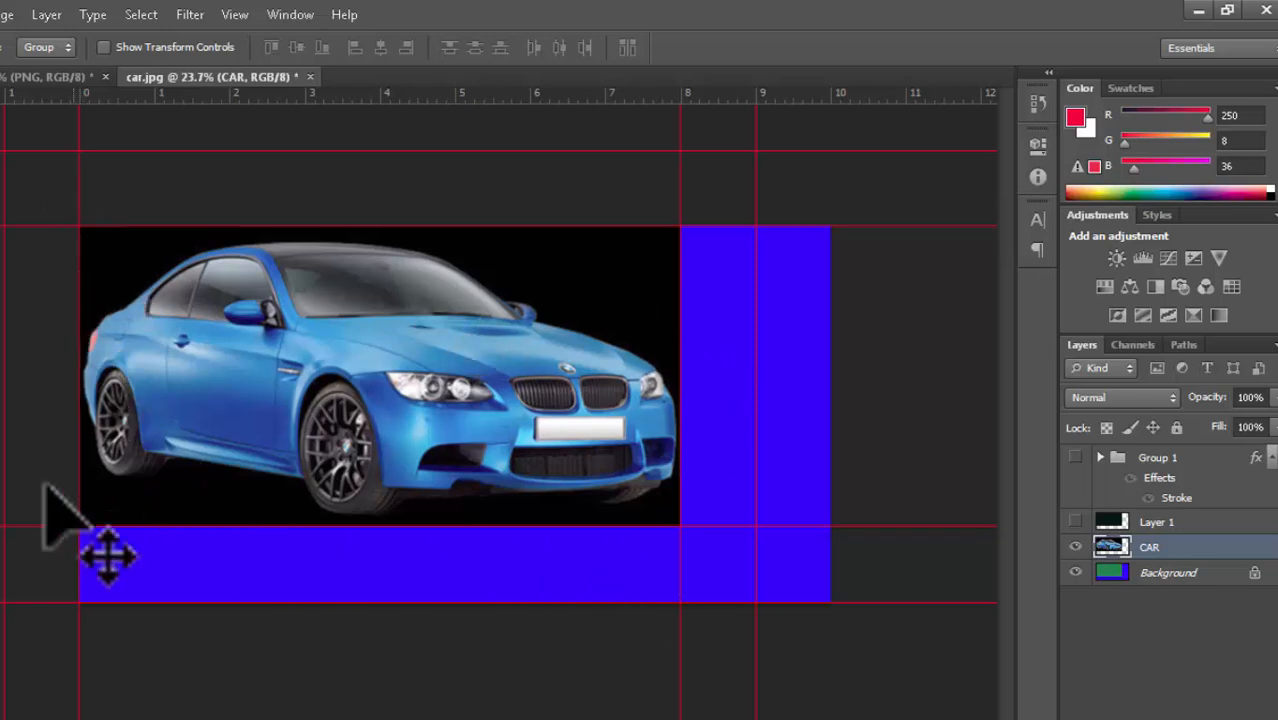
{"action": "key", "text": "ctrl+z"}
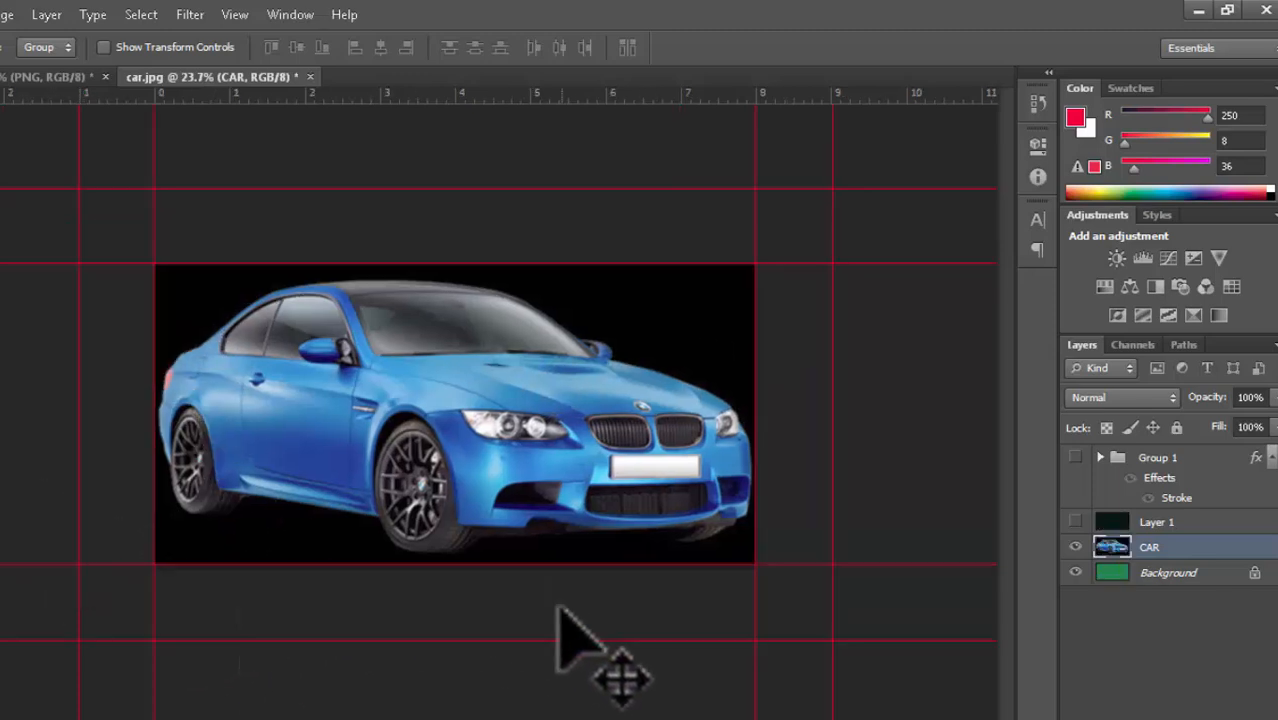
Step: Try cropping the canvas with a relative height of -3 inches from the top-center anchor, accept the clipping, and undo it
{"action": "key", "text": "ctrl+alt+c"}
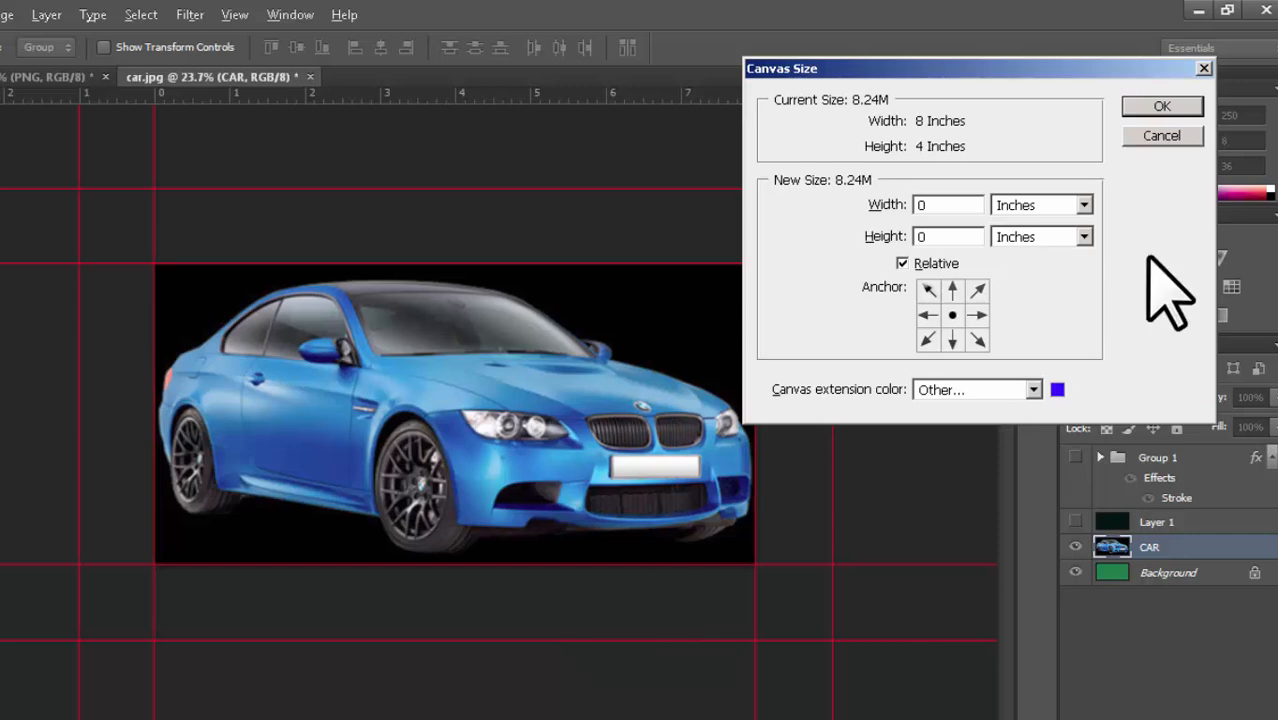
{"action": "left_click", "coordinate": [951, 289]}
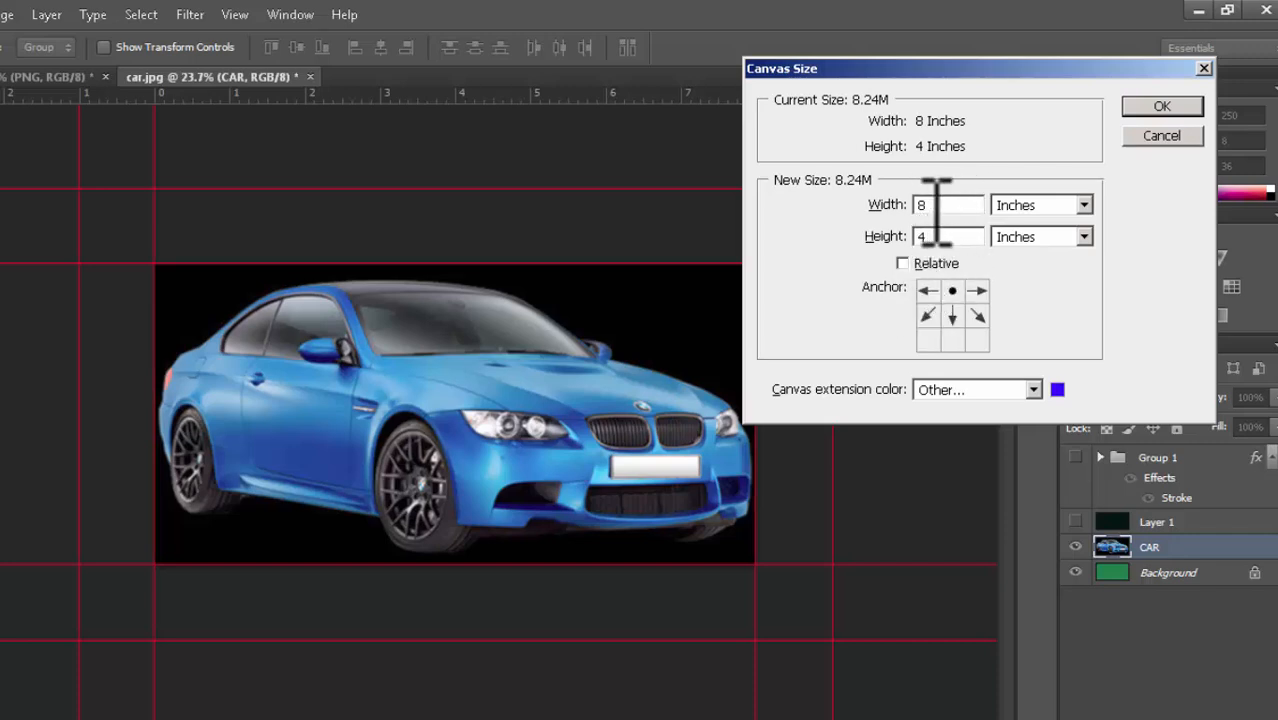
{"action": "left_click", "coordinate": [903, 263]}
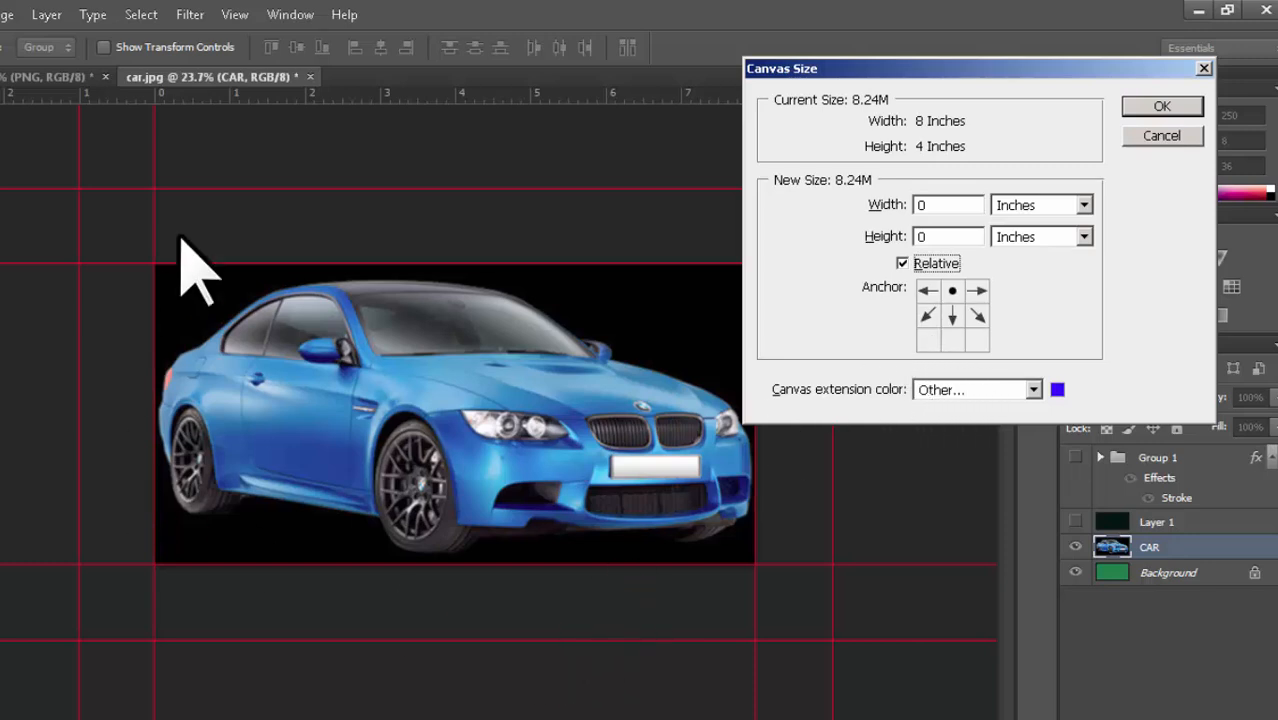
{"action": "left_click", "coordinate": [950, 316]}
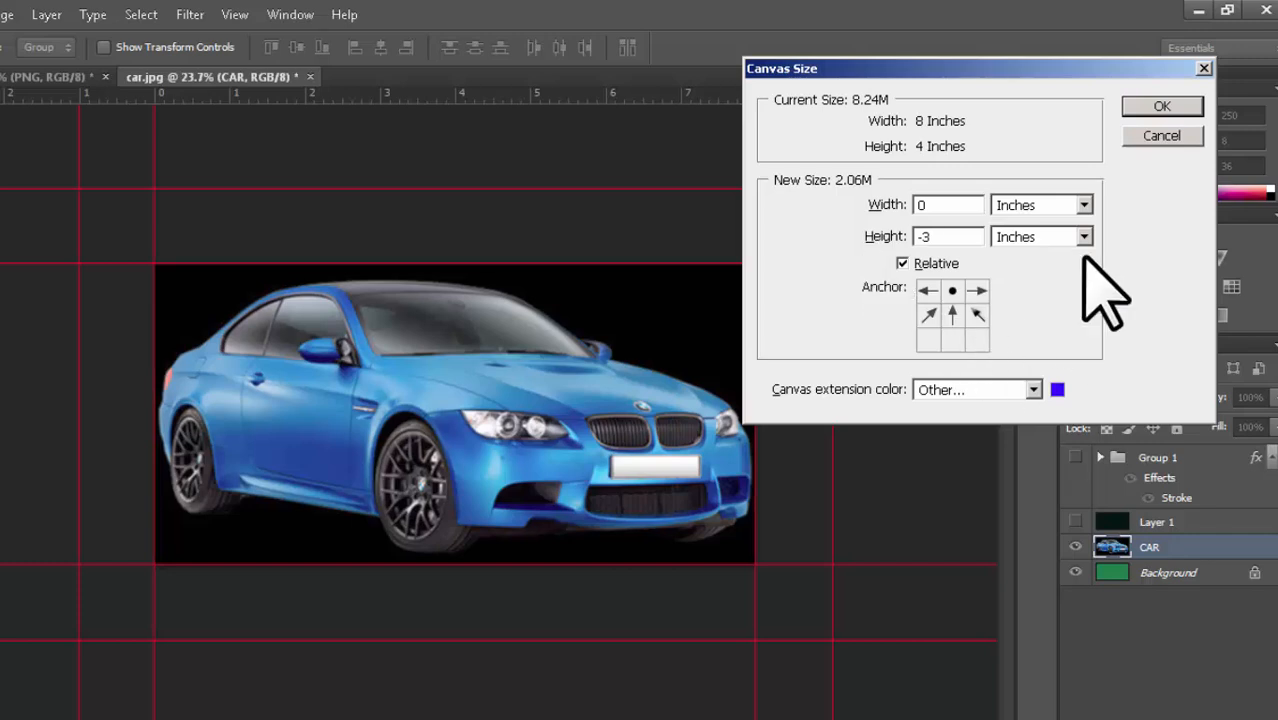
{"action": "left_click", "coordinate": [1140, 110]}
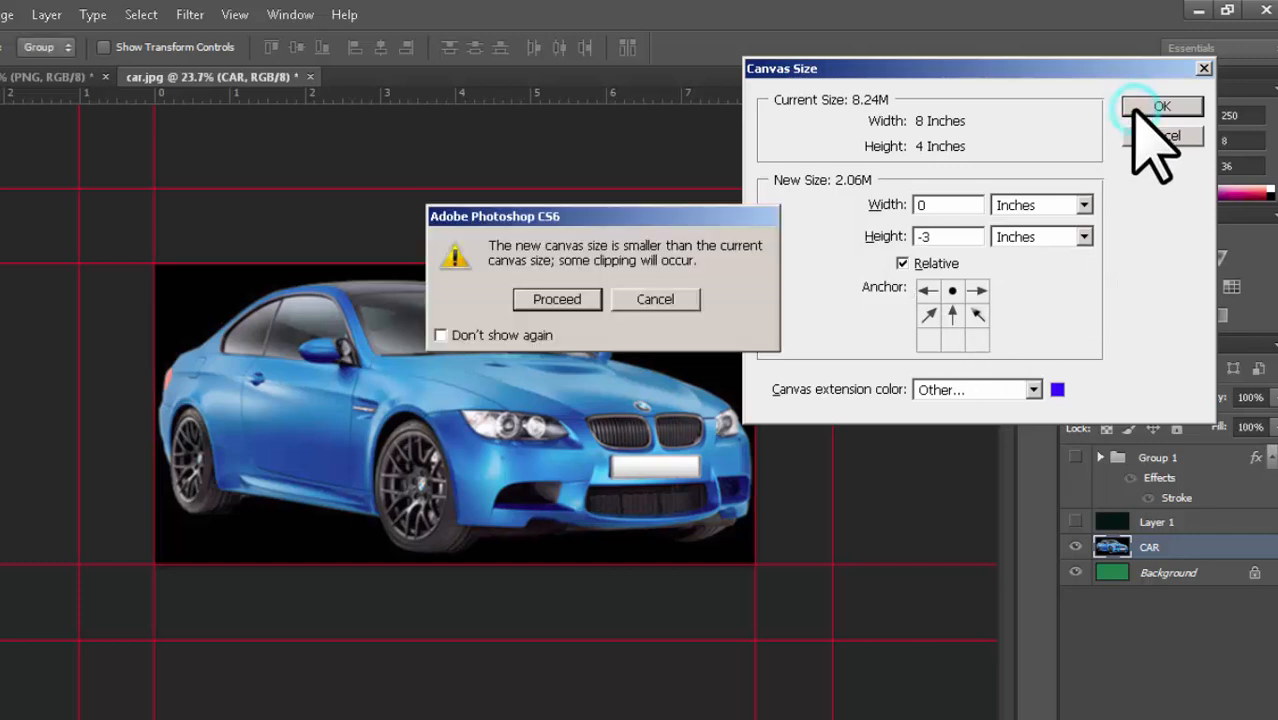
{"action": "left_click", "coordinate": [548, 299]}
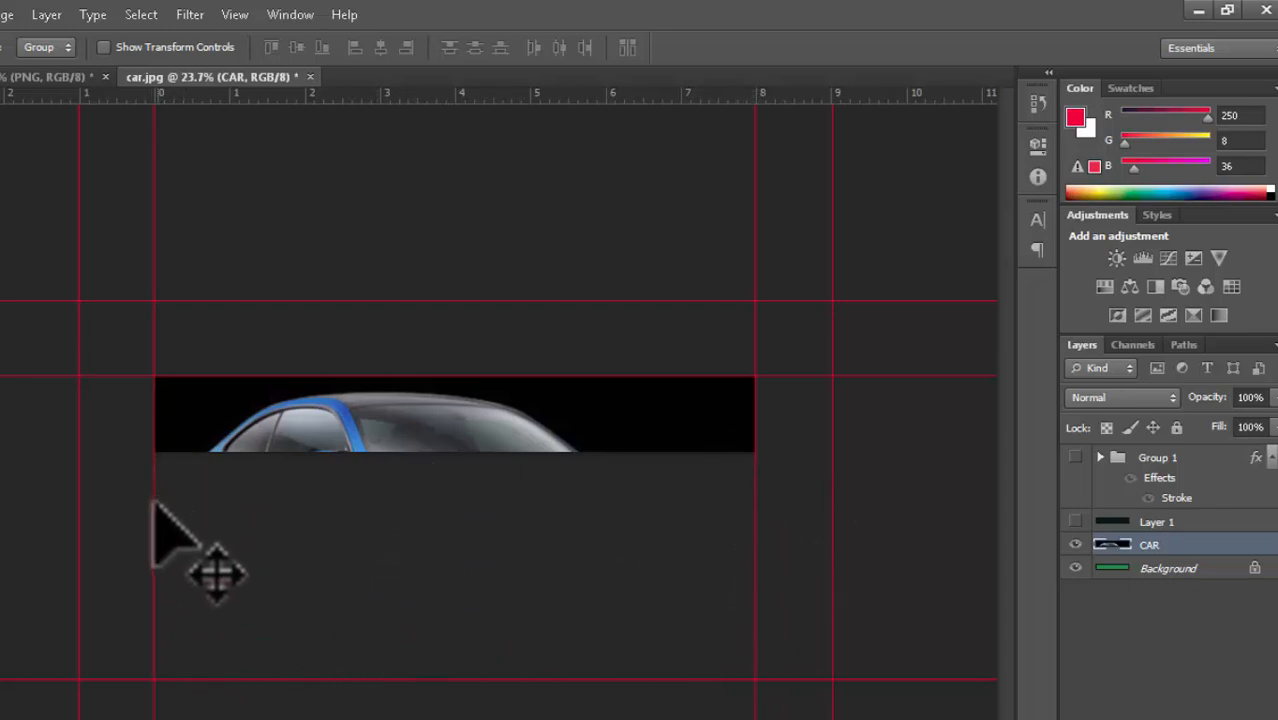
{"action": "key", "text": "ctrl+z"}
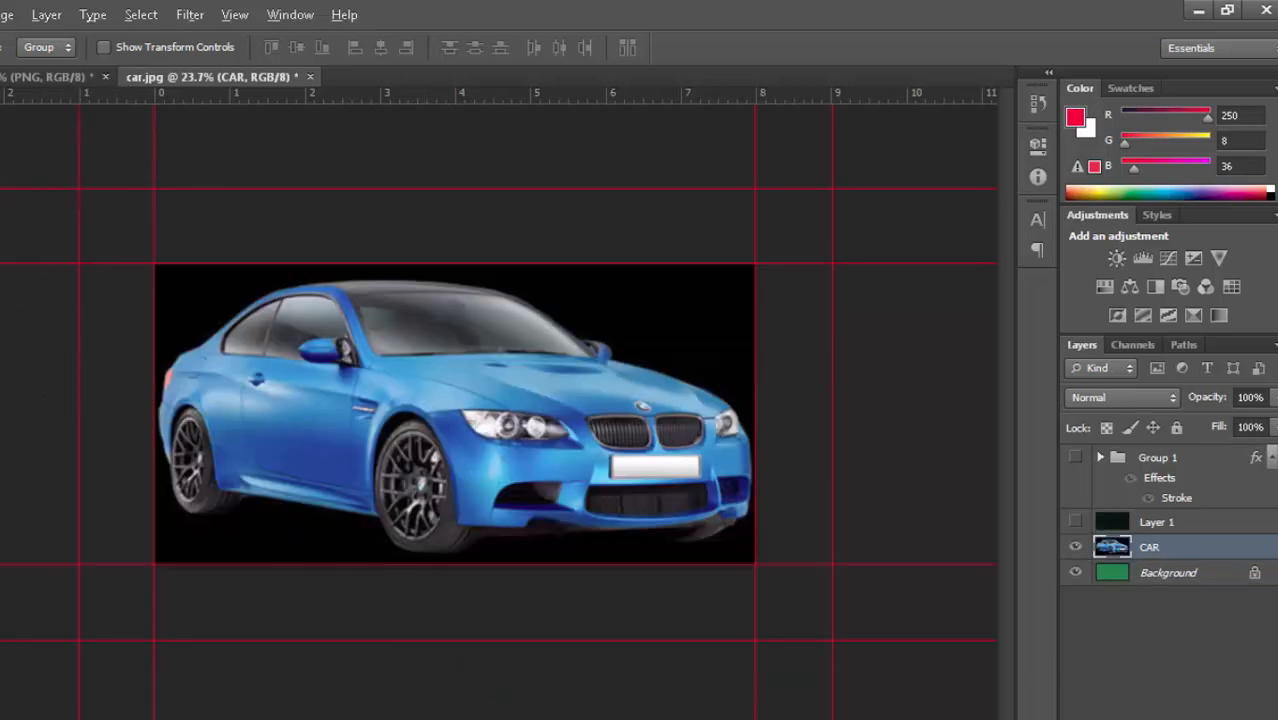
Step: Try cropping the canvas with a relative width of -2 inches from the middle-right anchor, accept the clipping, and undo it
{"action": "key", "text": "ctrl+alt+c"}
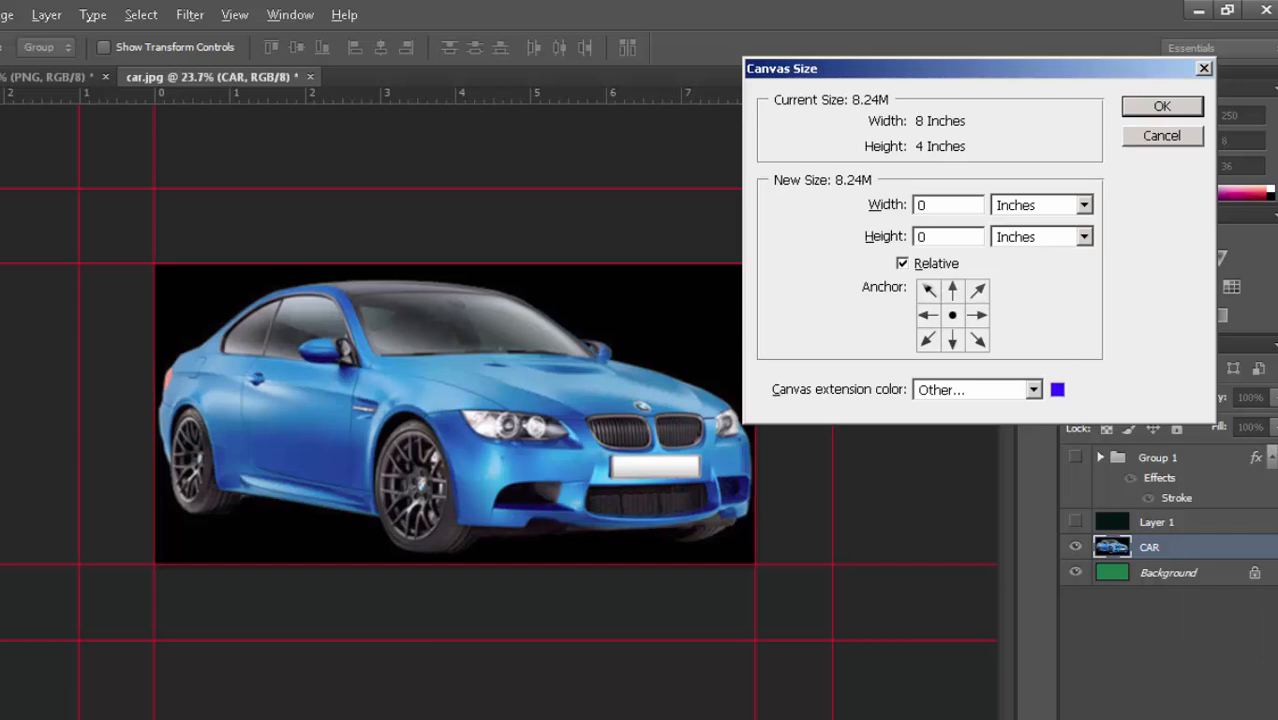
{"action": "left_click", "coordinate": [977, 315]}
{"action": "double_click", "coordinate": [940, 205]}
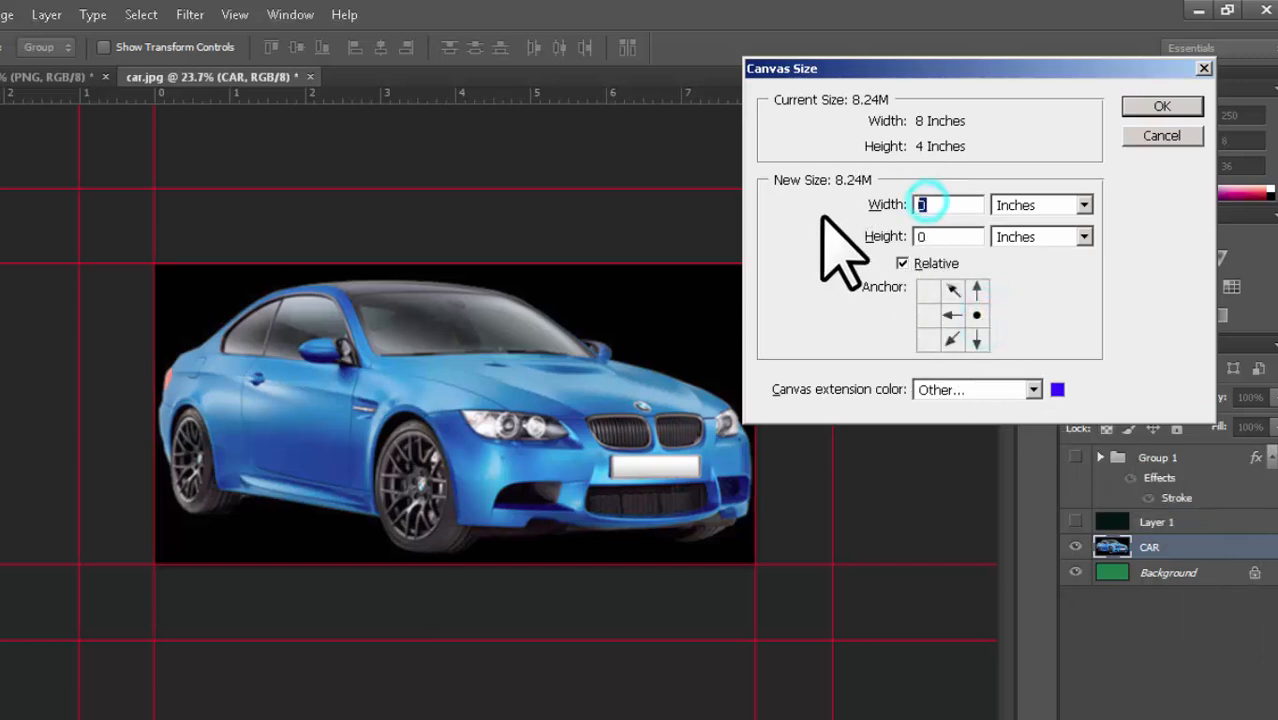
{"action": "type", "text": "-2"}
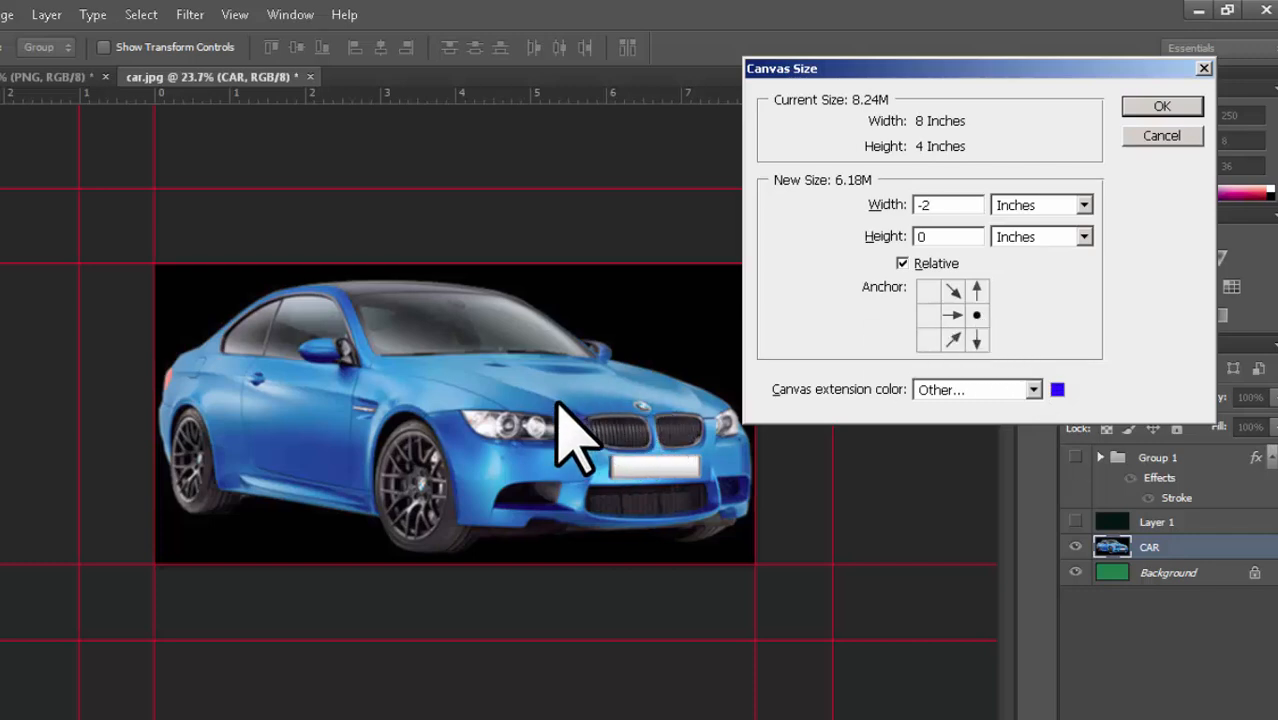
{"action": "left_click", "coordinate": [1165, 108]}
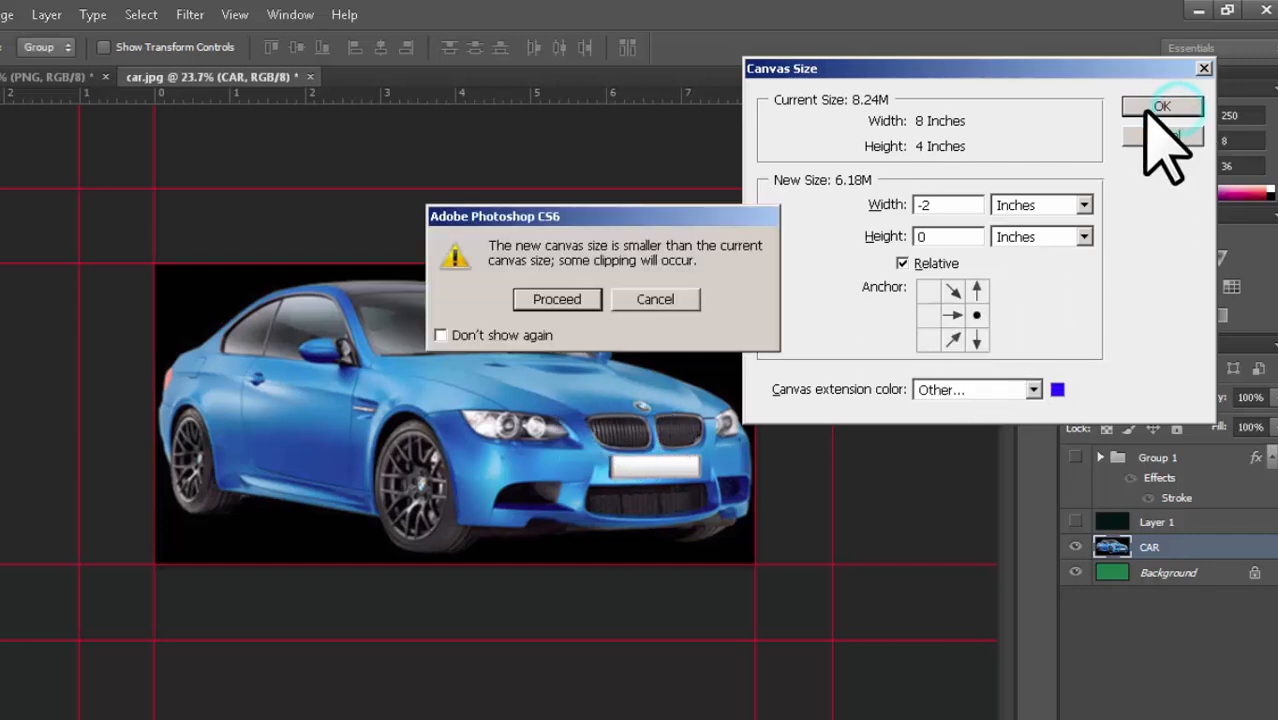
{"action": "left_click", "coordinate": [555, 298]}
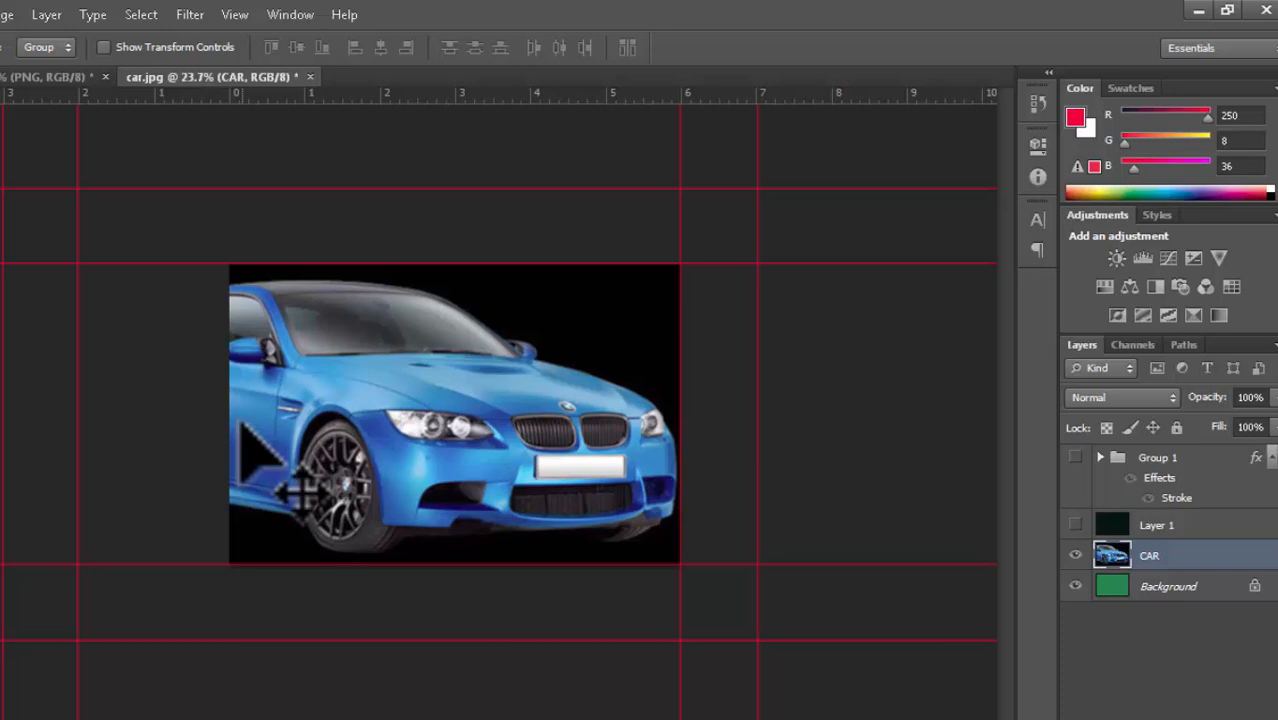
{"action": "key", "text": "ctrl+z"}
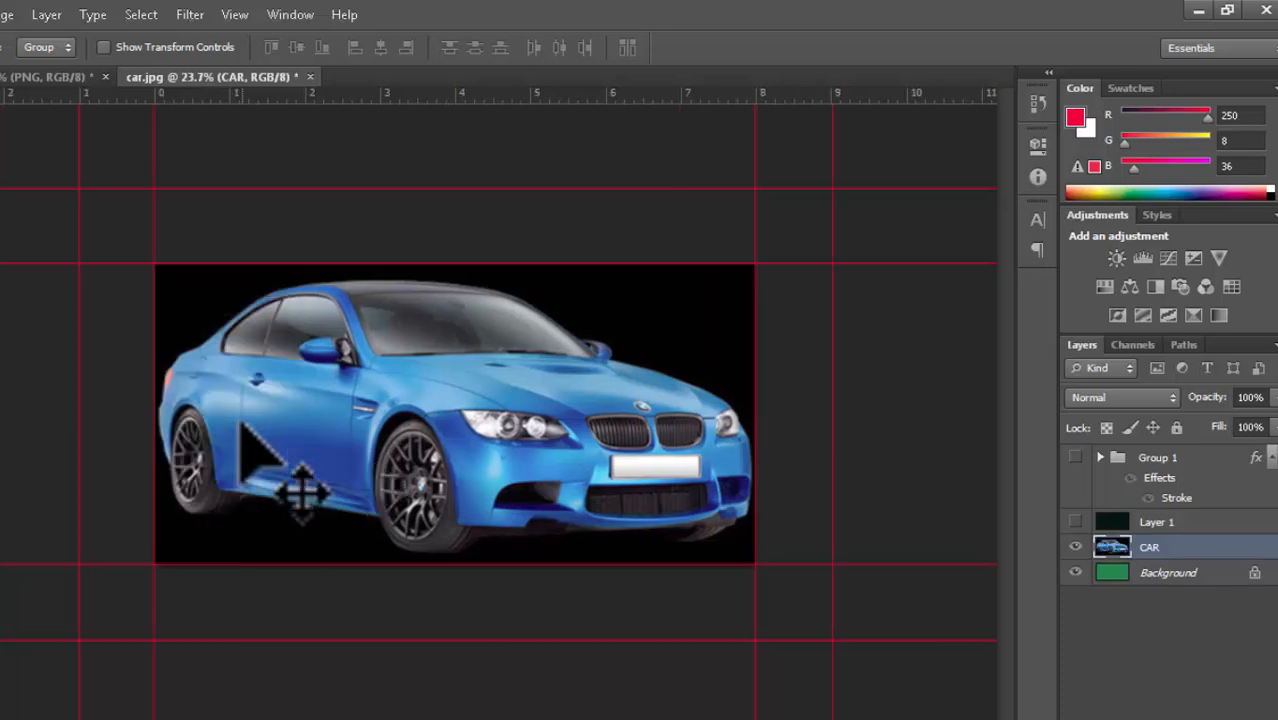